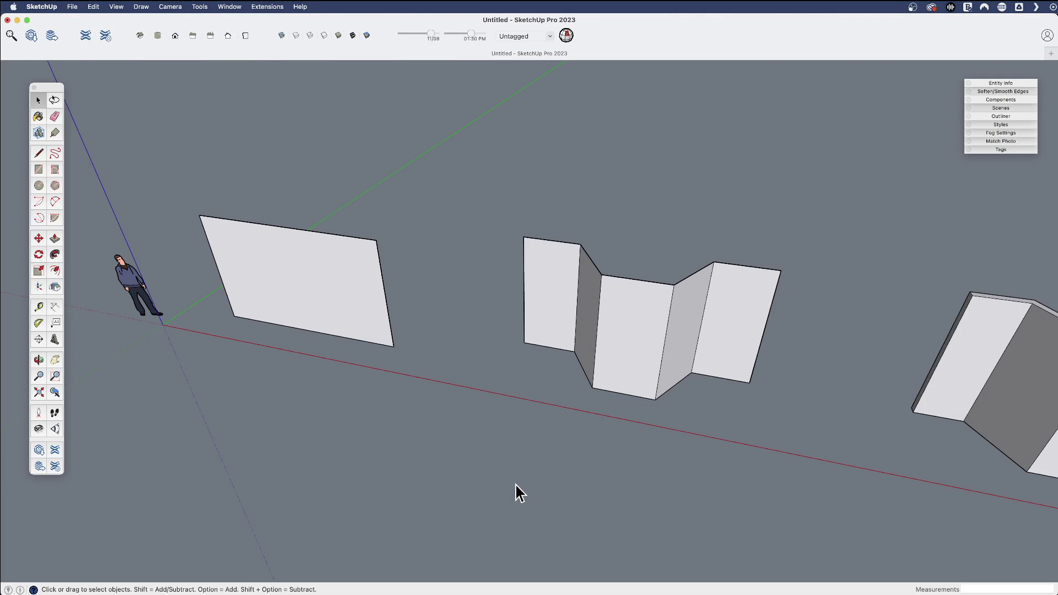
- Draw a rectangular window outline on the flat wall
{"action": "middle_click_drag", "start_coordinate": [326, 324], "coordinate": [396, 255]}
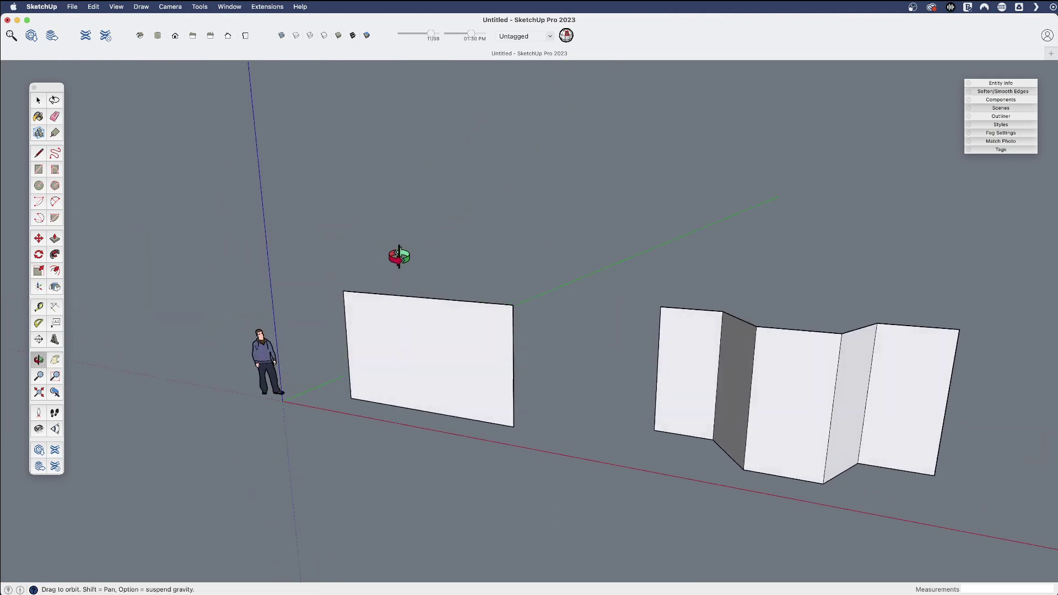
{"action": "scroll", "coordinate": [385, 356], "scroll_direction": "up", "scroll_amount": 5}
{"action": "middle_click_drag", "start_coordinate": [385, 356], "coordinate": [480, 390], "text": "shift"}
{"action": "key", "text": "r"}
{"action": "left_click", "coordinate": [354, 194]}
{"action": "left_click", "coordinate": [444, 340]}
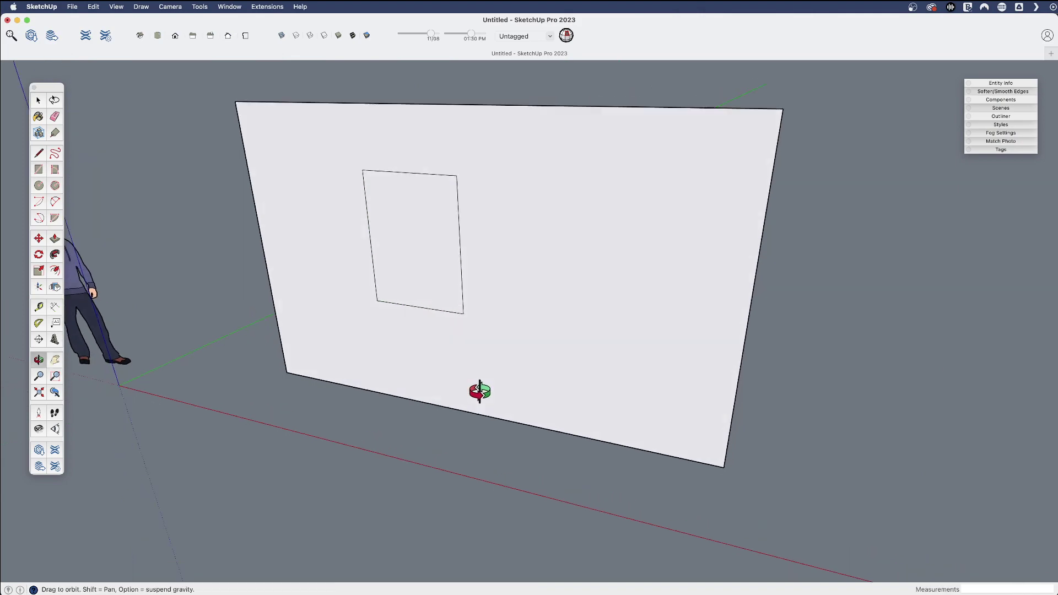
- Push the window rectangle 3 1/16" into the wall to form a recess
{"action": "key", "text": "p"}
{"action": "key", "text": "space"}
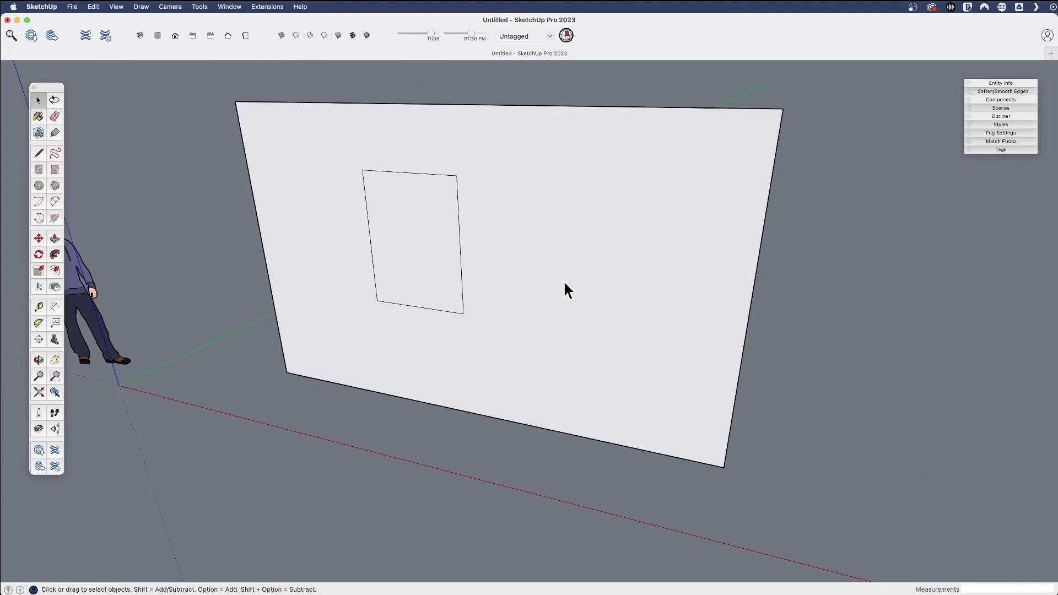
{"action": "scroll", "coordinate": [428, 326], "scroll_direction": "down", "scroll_amount": 5}
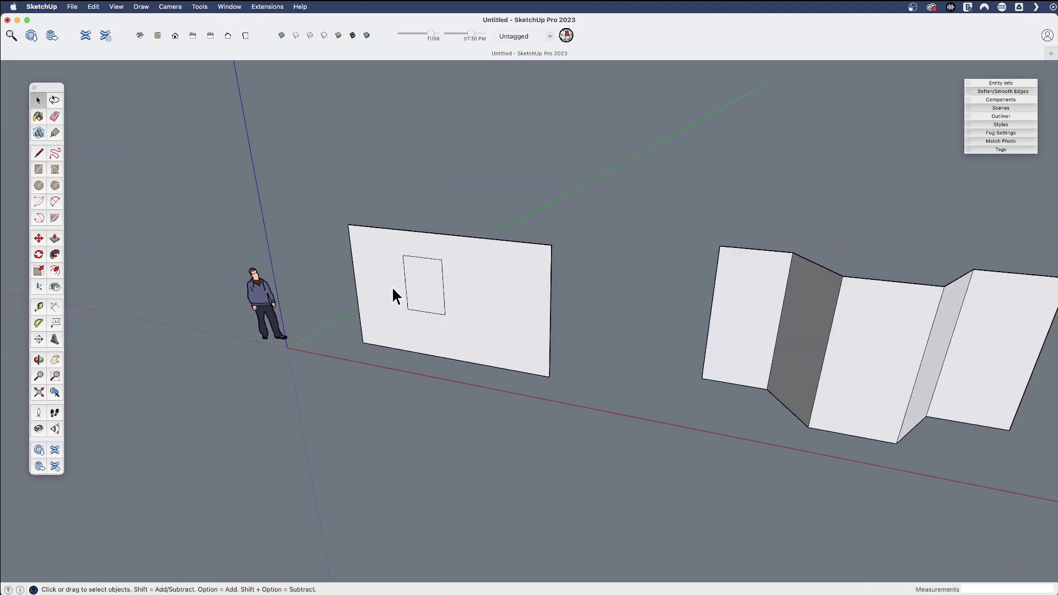
{"action": "scroll", "coordinate": [393, 289], "scroll_direction": "up", "scroll_amount": 5}
{"action": "key", "text": "p"}
{"action": "left_click", "coordinate": [378, 319]}
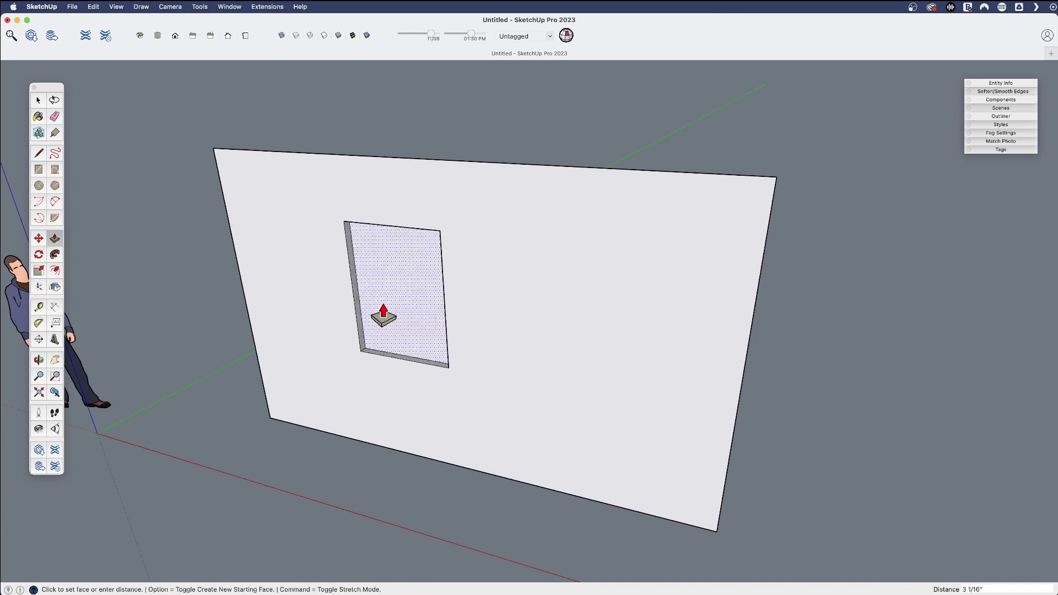
{"action": "left_click", "coordinate": [385, 314]}
{"action": "middle_click_drag", "start_coordinate": [385, 314], "coordinate": [483, 265]}
{"action": "key", "text": "space"}
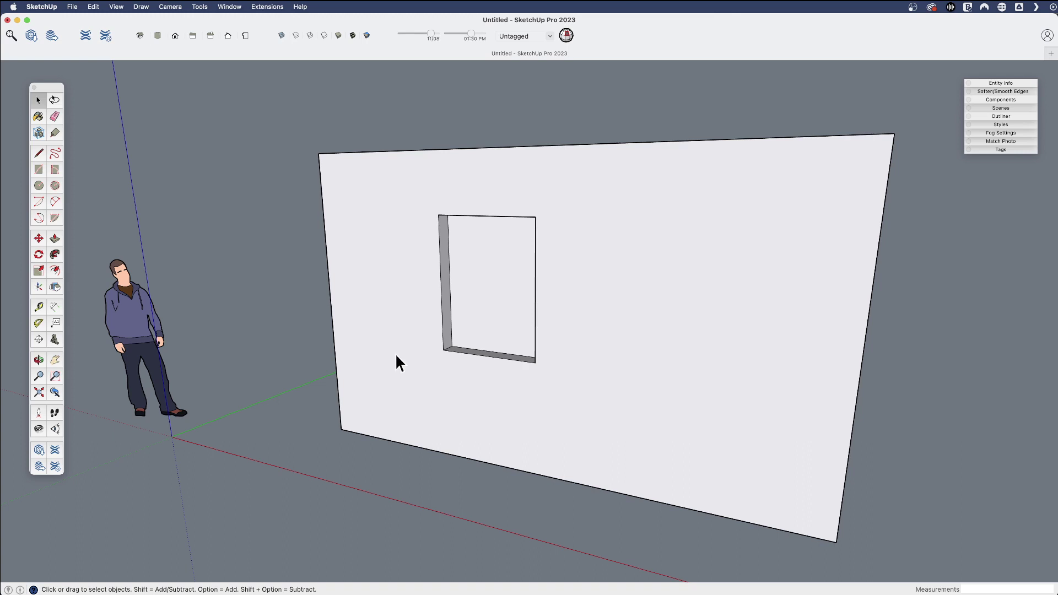
- Turn the selected window recess into a component named 'Simple window'
{"action": "left_click_drag", "start_coordinate": [376, 161], "coordinate": [675, 469]}
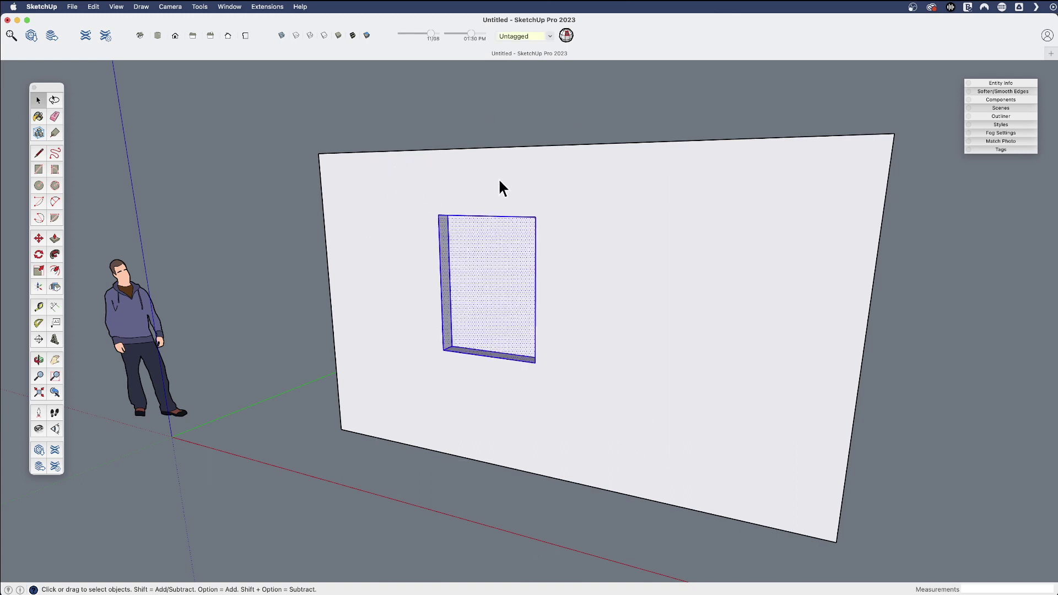
{"action": "right_click", "coordinate": [444, 243]}
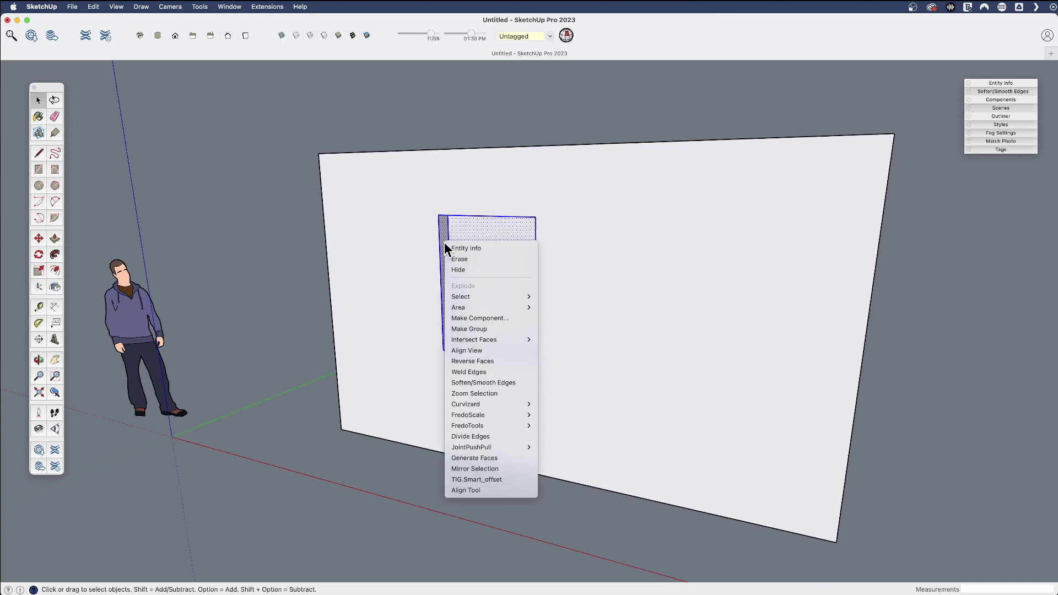
{"action": "left_click", "coordinate": [497, 319]}
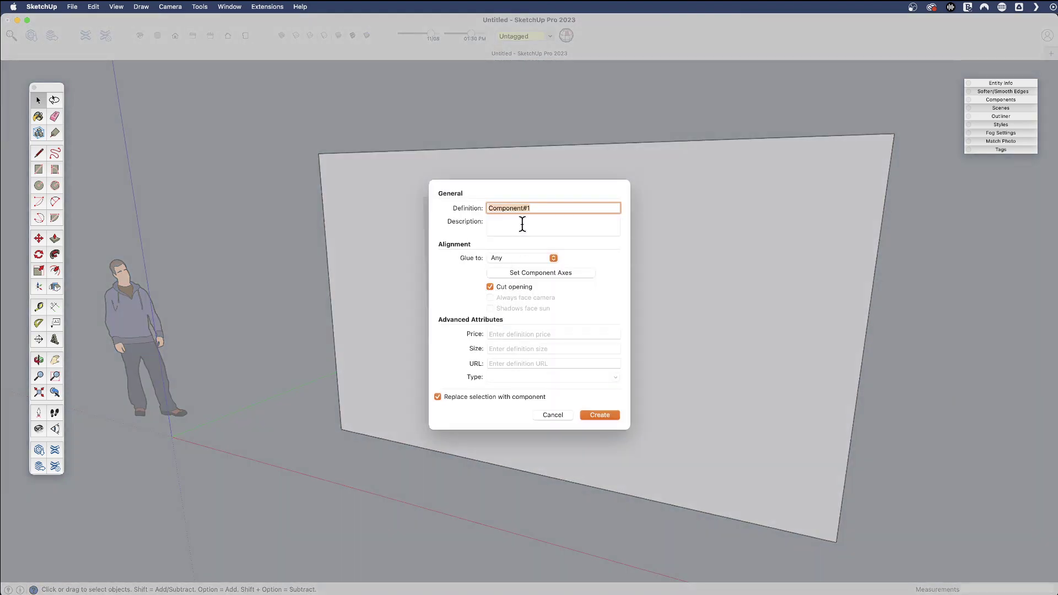
{"action": "type", "text": "Simple window"}
{"action": "key", "text": "Return"}
- Paste three copies of Simple window onto the flat wall and the folded wall panels
{"action": "middle_click_drag", "start_coordinate": [419, 259], "coordinate": [445, 364]}
{"action": "key", "text": "super+v"}
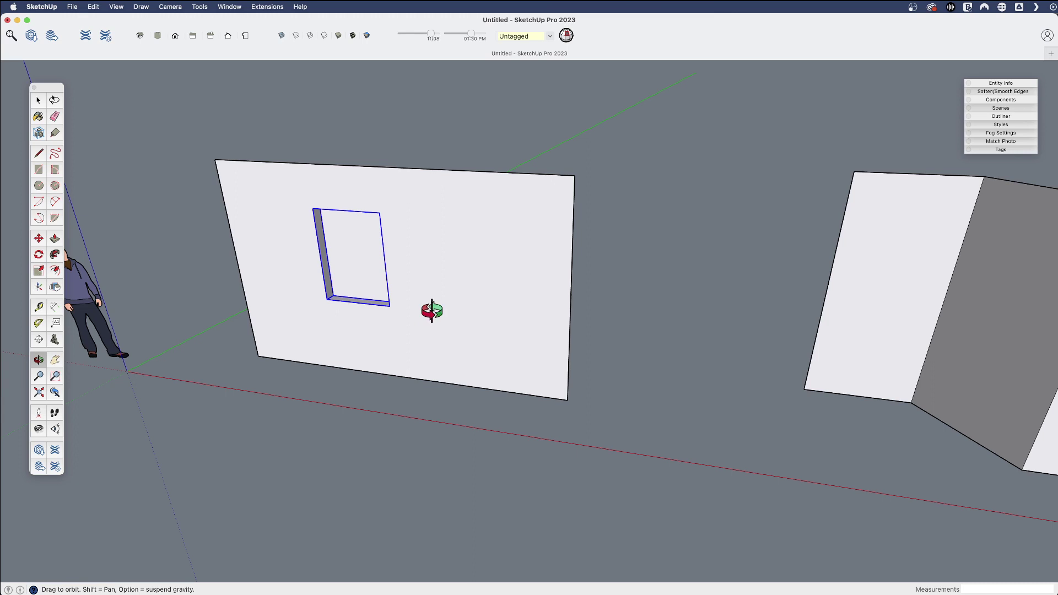
{"action": "left_click", "coordinate": [430, 302]}
{"action": "scroll", "coordinate": [299, 328], "scroll_direction": "down", "scroll_amount": 3}
{"action": "key", "text": "super+v"}
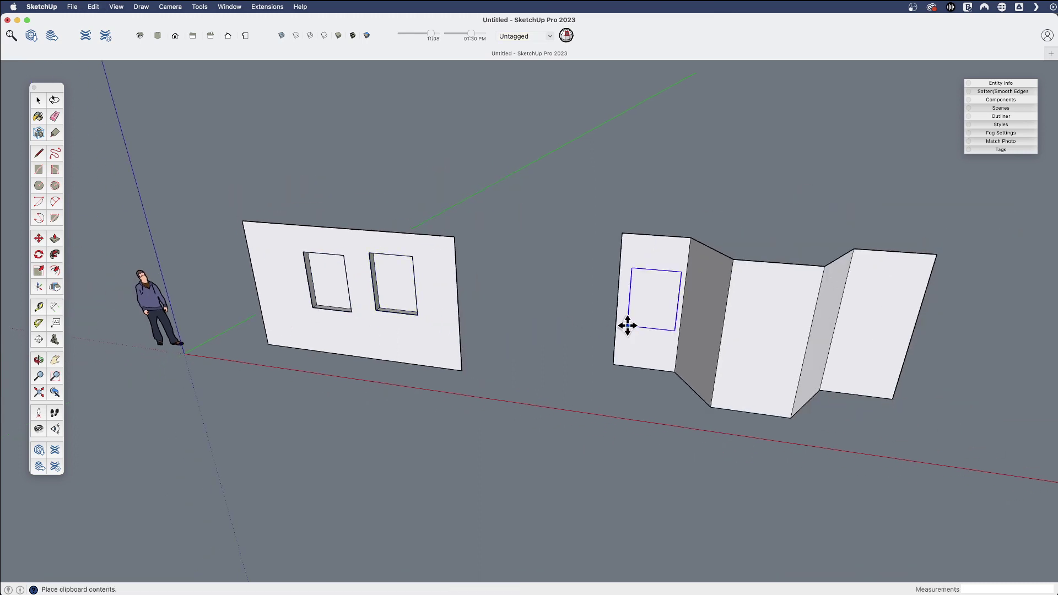
{"action": "left_click", "coordinate": [626, 328]}
{"action": "scroll", "coordinate": [692, 352], "scroll_direction": "up", "scroll_amount": 2}
{"action": "key", "text": "super+v"}
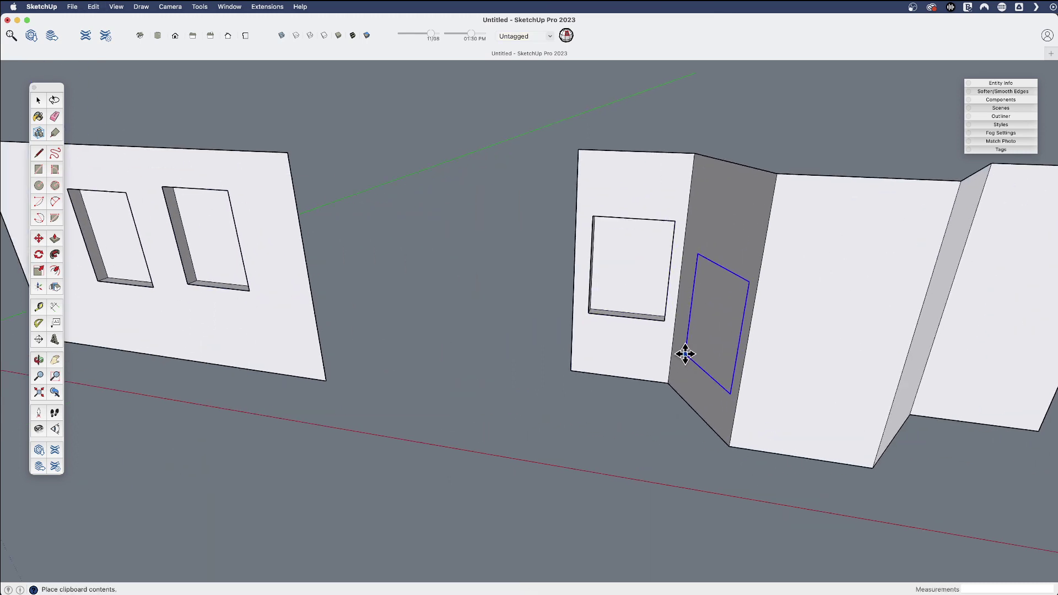
{"action": "left_click", "coordinate": [695, 354]}
- Move the window from the dark fold panel onto the folded wall's right panel
{"action": "left_click", "coordinate": [700, 355]}
{"action": "left_click", "coordinate": [778, 344]}
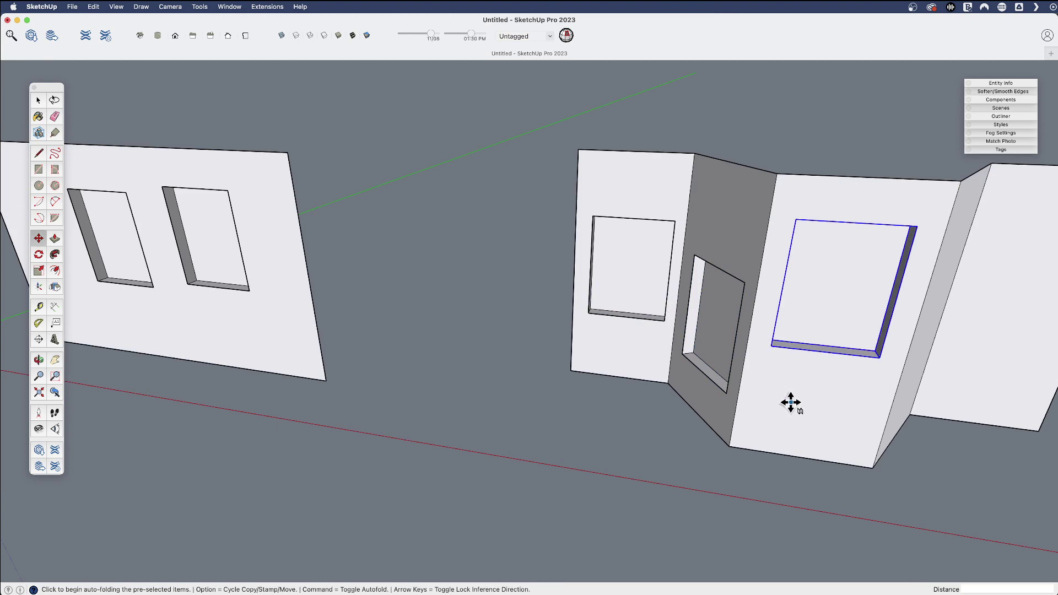
{"action": "scroll", "coordinate": [782, 399], "scroll_direction": "down", "scroll_amount": 2}
{"action": "key", "text": "o"}
{"action": "left_click_drag", "start_coordinate": [716, 373], "coordinate": [371, 333]}
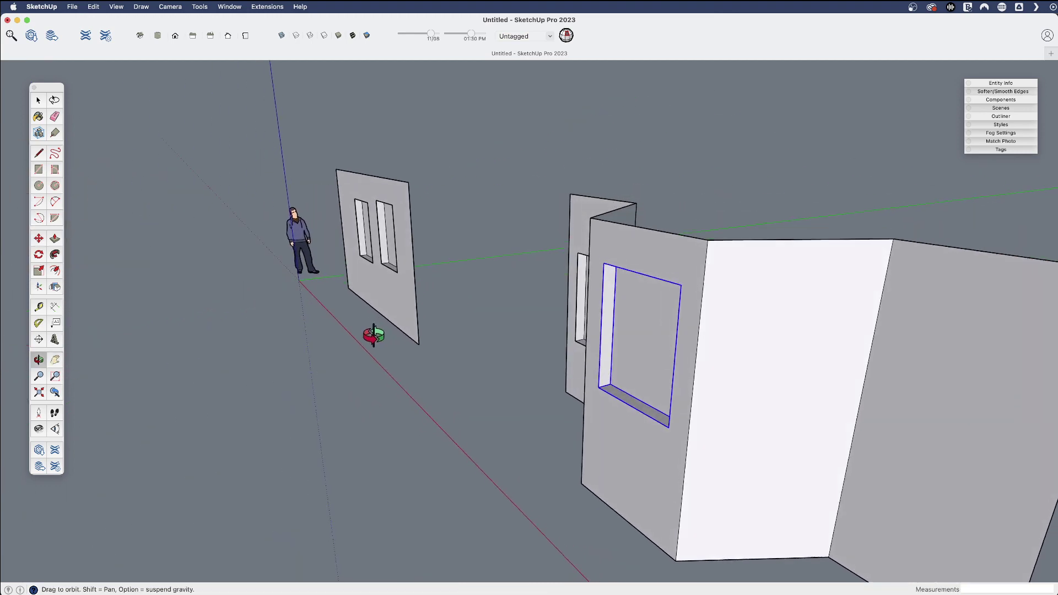
{"action": "left_click_drag", "start_coordinate": [633, 282], "coordinate": [590, 314], "text": "shift"}
{"action": "key", "text": "space"}
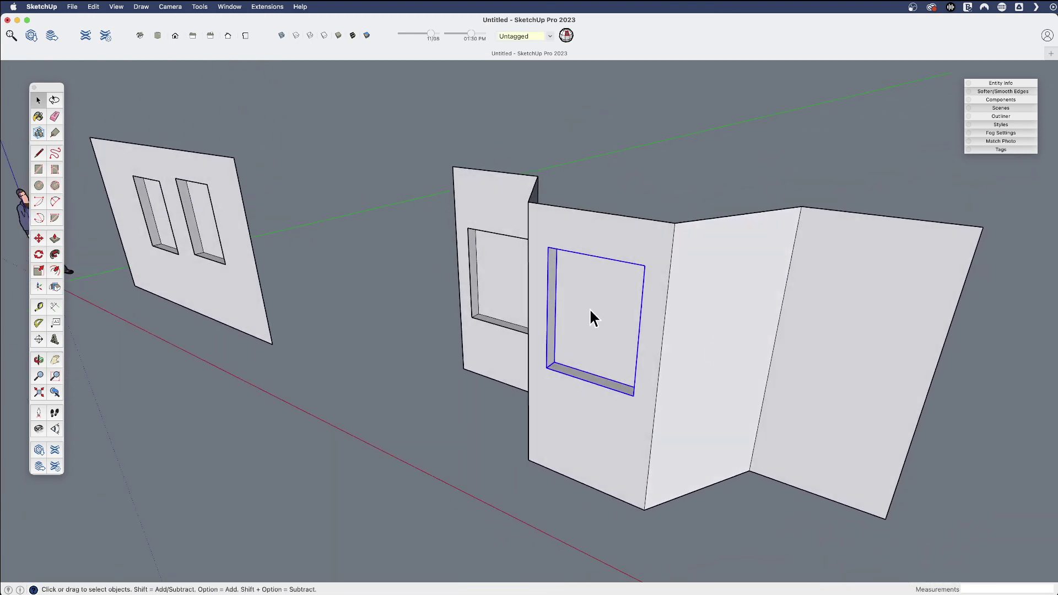
- Inside the window component, offset an inner frame, push the pane inward, and delete it
{"action": "double_click", "coordinate": [570, 300]}
{"action": "key", "text": "f"}
{"action": "left_click", "coordinate": [557, 296]}
{"action": "left_click", "coordinate": [561, 299]}
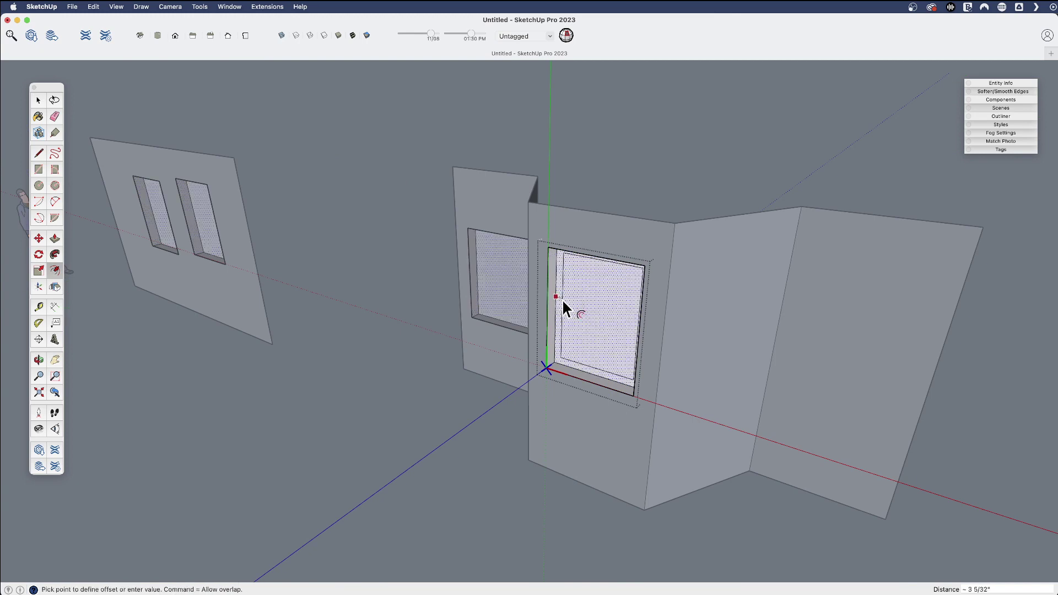
{"action": "scroll", "coordinate": [559, 306], "scroll_direction": "up", "scroll_amount": 3}
{"action": "scroll", "coordinate": [559, 306], "scroll_direction": "up", "scroll_amount": 1}
{"action": "key", "text": "p"}
{"action": "left_click", "coordinate": [558, 316]}
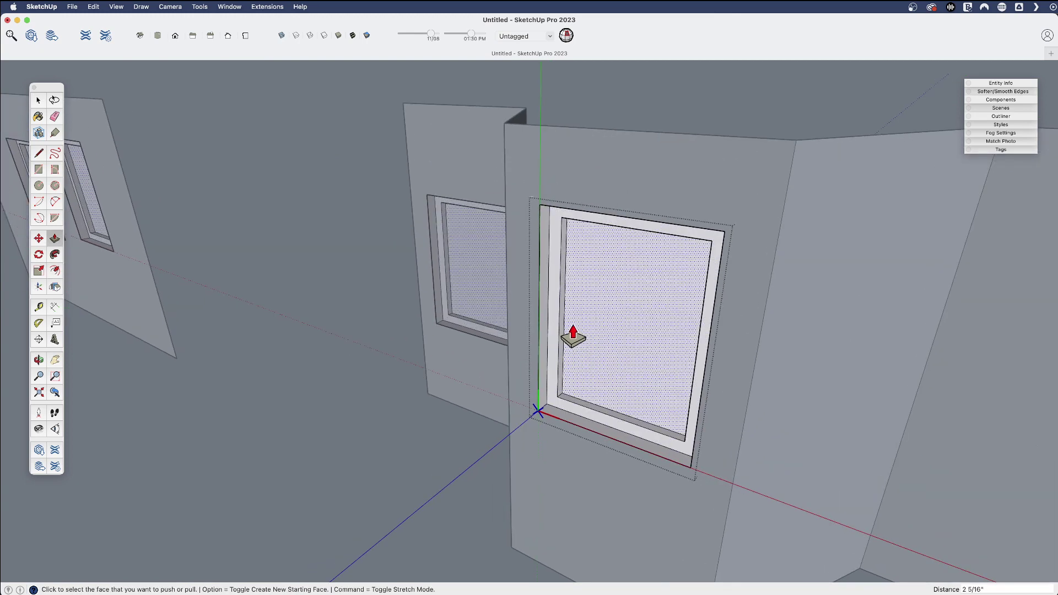
{"action": "left_click", "coordinate": [585, 330]}
{"action": "key", "text": "space"}
{"action": "left_click", "coordinate": [588, 318]}
{"action": "key", "text": "Delete"}
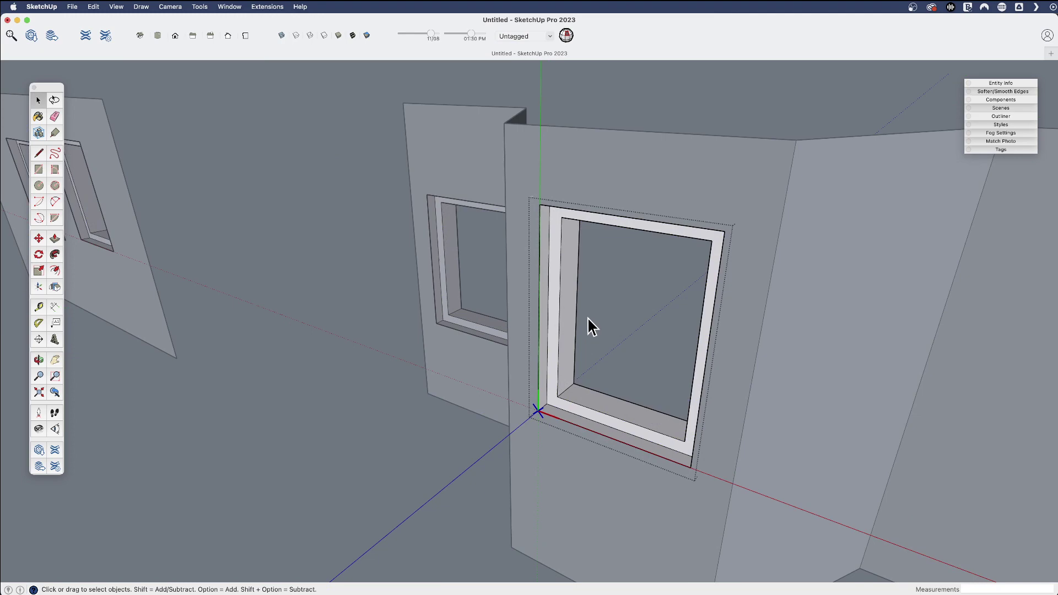
- Exit the component edit and orbit around the model to review the windows
{"action": "scroll", "coordinate": [584, 322], "scroll_direction": "down", "scroll_amount": 1}
{"action": "scroll", "coordinate": [580, 331], "scroll_direction": "down", "scroll_amount": 3}
{"action": "middle_click_drag", "start_coordinate": [579, 420], "coordinate": [532, 338]}
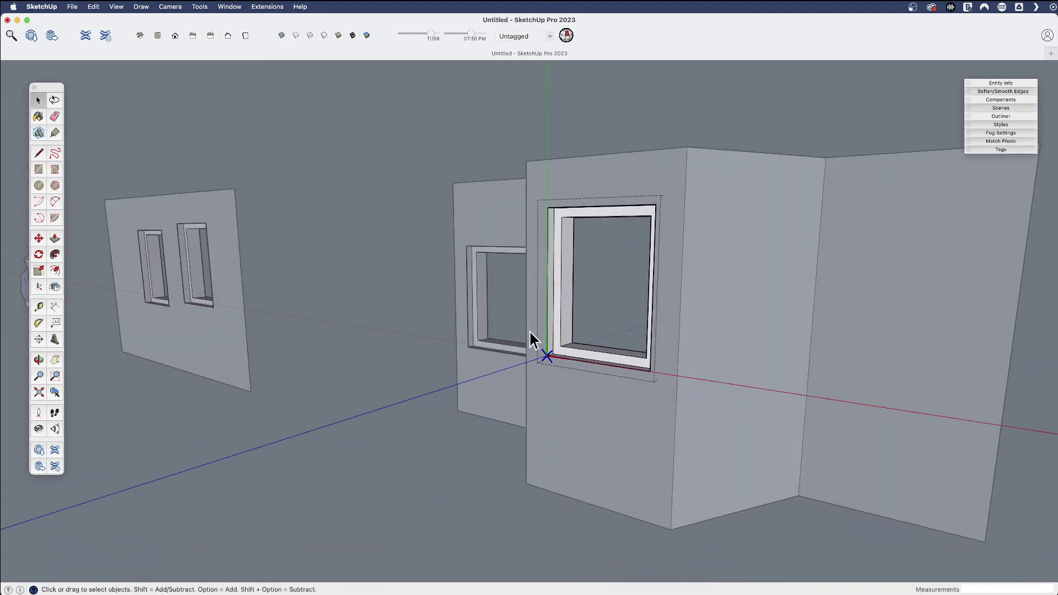
{"action": "left_click", "coordinate": [408, 280]}
{"action": "middle_click_drag", "start_coordinate": [409, 289], "coordinate": [531, 375]}
{"action": "middle_click_drag", "start_coordinate": [633, 377], "coordinate": [662, 373]}
{"action": "key", "text": "e"}
{"action": "mouse_move", "coordinate": [548, 295]}
{"action": "middle_mouse_down", "text": "shift"}
{"action": "mouse_move", "coordinate": [295, 371]}
{"action": "mouse_move", "coordinate": [466, 383]}
{"action": "middle_mouse_up", "text": "shift"}
- Erase both windows from the flat wall
{"action": "scroll", "coordinate": [466, 383], "scroll_direction": "up", "scroll_amount": 2}
{"action": "left_click", "coordinate": [464, 383]}
{"action": "key", "text": "space"}
{"action": "key", "text": "e"}
{"action": "left_click", "coordinate": [328, 405]}
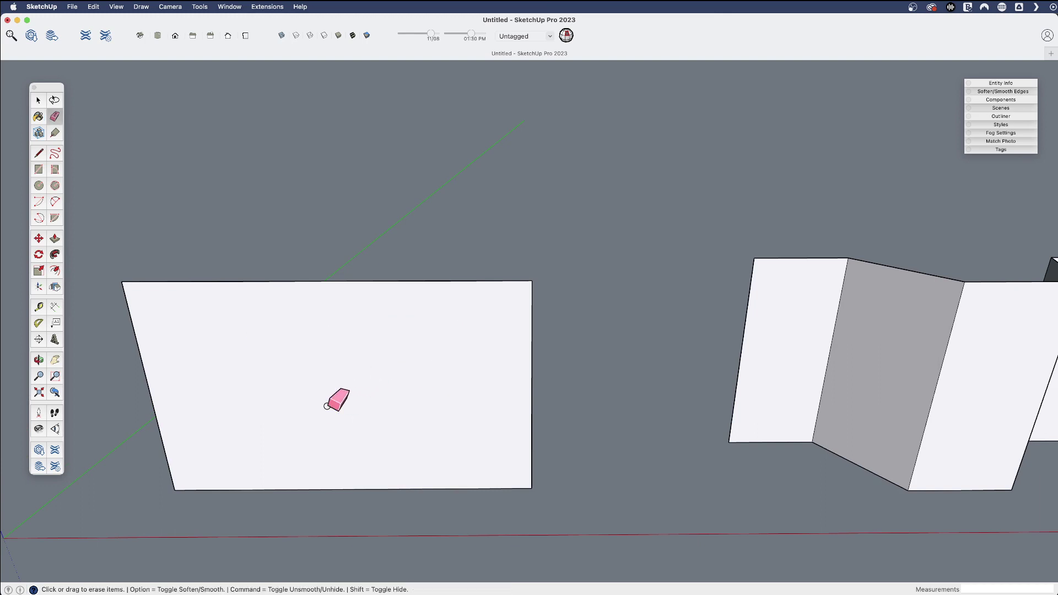
{"action": "mouse_move", "coordinate": [328, 405]}
{"action": "middle_mouse_down"}
{"action": "mouse_move", "coordinate": [327, 385]}
{"action": "mouse_move", "coordinate": [353, 389]}
{"action": "middle_mouse_up"}
- Draw a round-topped window outline: a rectangle capped by a two-point arc, base line removed
{"action": "key", "text": "r"}
{"action": "left_click", "coordinate": [343, 414]}
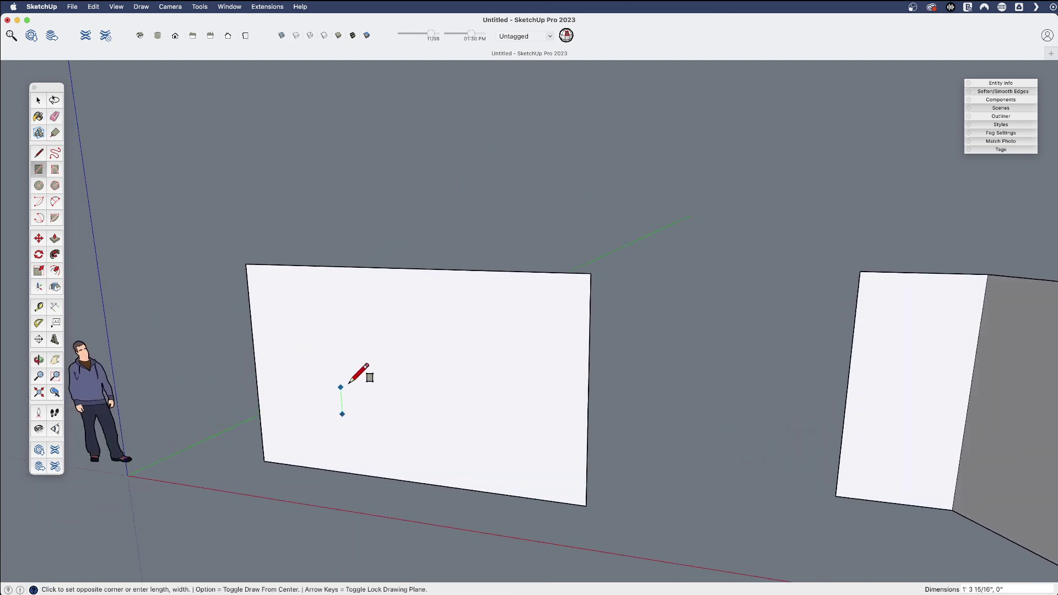
{"action": "left_click", "coordinate": [381, 344]}
{"action": "scroll", "coordinate": [384, 348], "scroll_direction": "up", "scroll_amount": 3}
{"action": "key", "text": "a"}
{"action": "left_click", "coordinate": [335, 330]}
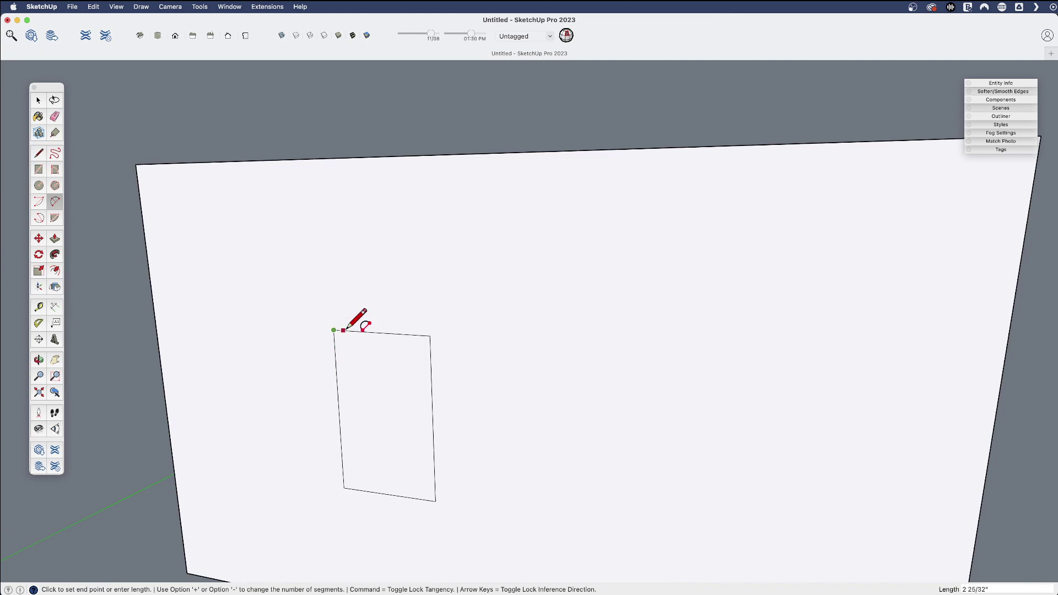
{"action": "left_click", "coordinate": [430, 334]}
{"action": "left_click", "coordinate": [380, 300]}
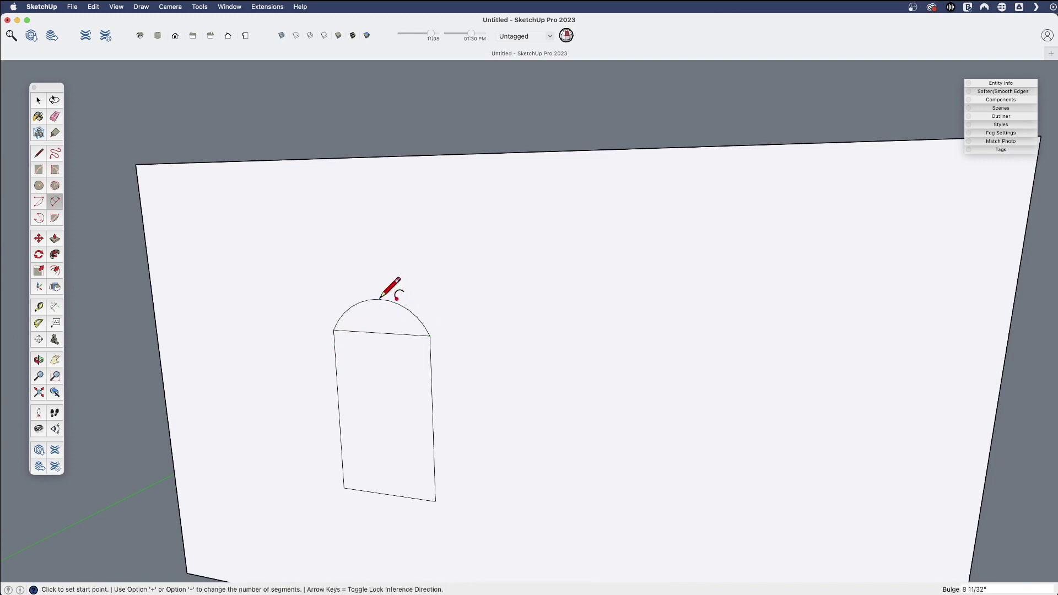
{"action": "key", "text": "e"}
{"action": "left_click", "coordinate": [389, 342]}
{"action": "scroll", "coordinate": [367, 338], "scroll_direction": "down", "scroll_amount": 1}
- Push the arched window face into the wall as a recess
{"action": "key", "text": "p"}
{"action": "left_click", "coordinate": [367, 407]}
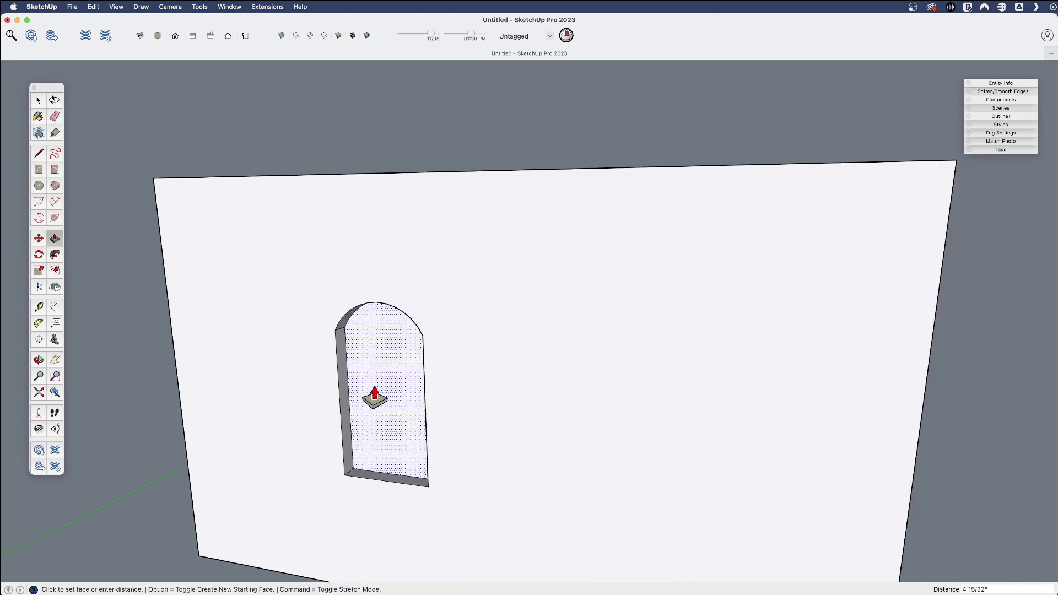
{"action": "left_click", "coordinate": [375, 397]}
{"action": "middle_click_drag", "start_coordinate": [376, 397], "coordinate": [358, 366]}
- Offset a frame ring inside the arch and pull it out as a raised frame
{"action": "key", "text": "f"}
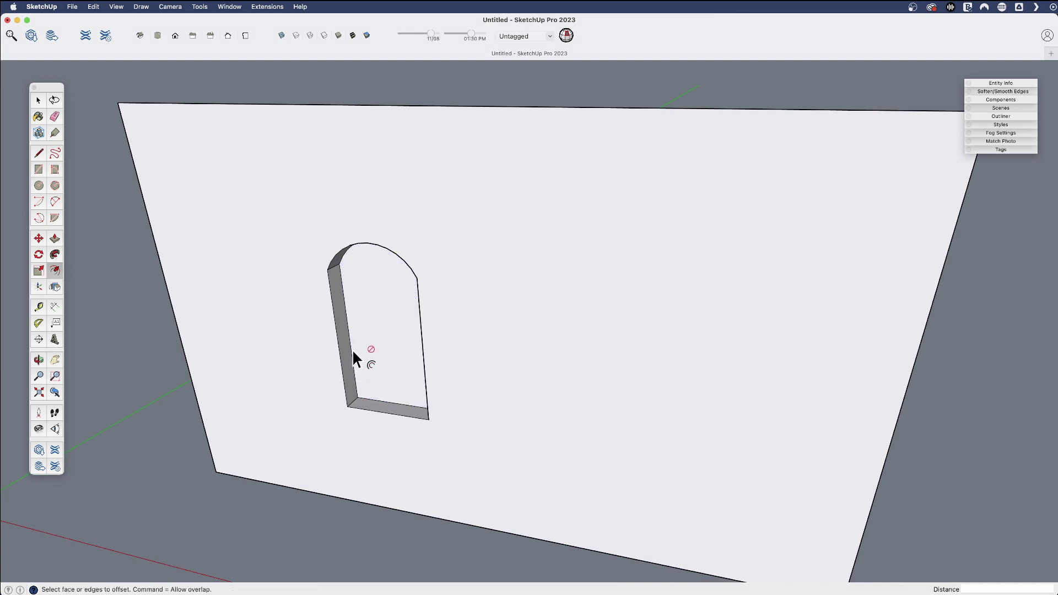
{"action": "left_click", "coordinate": [356, 352]}
{"action": "left_click", "coordinate": [358, 350]}
{"action": "key", "text": "p"}
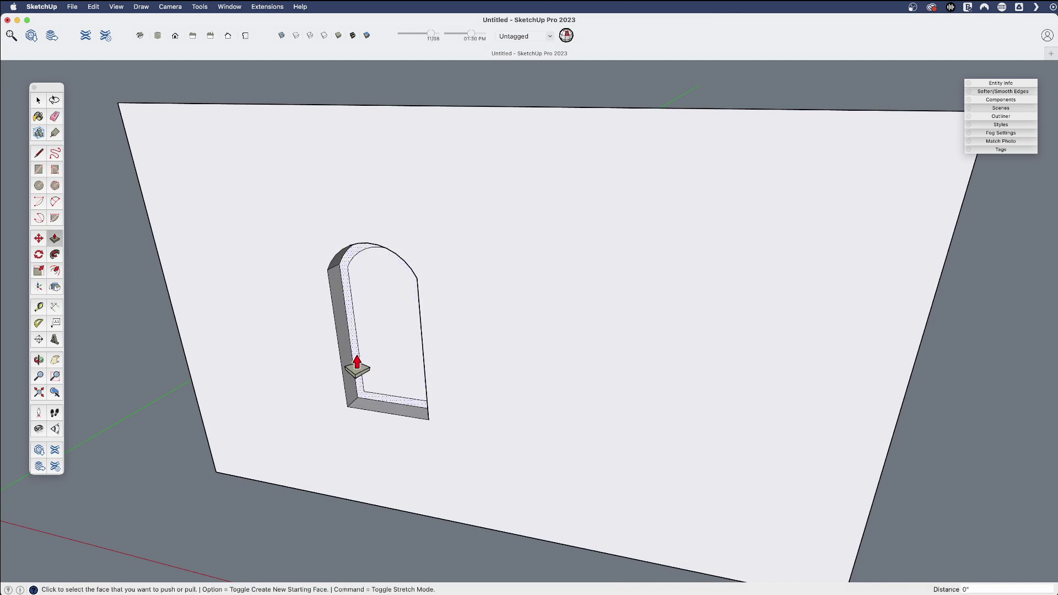
{"action": "left_click", "coordinate": [355, 370]}
{"action": "left_click", "coordinate": [355, 372]}
{"action": "scroll", "coordinate": [355, 373], "scroll_direction": "down", "scroll_amount": 2}
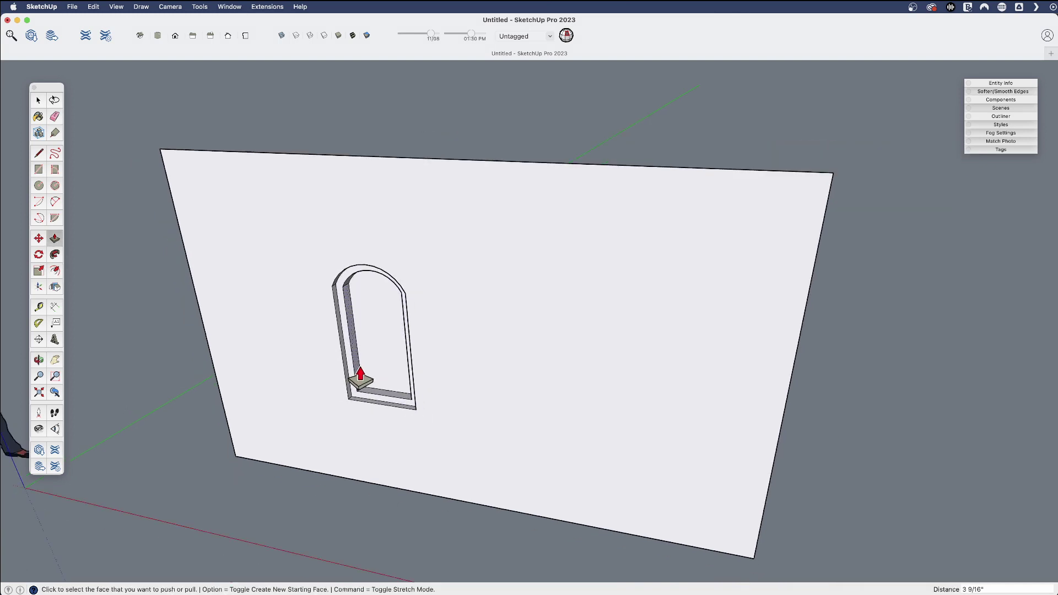
{"action": "key", "text": "space"}
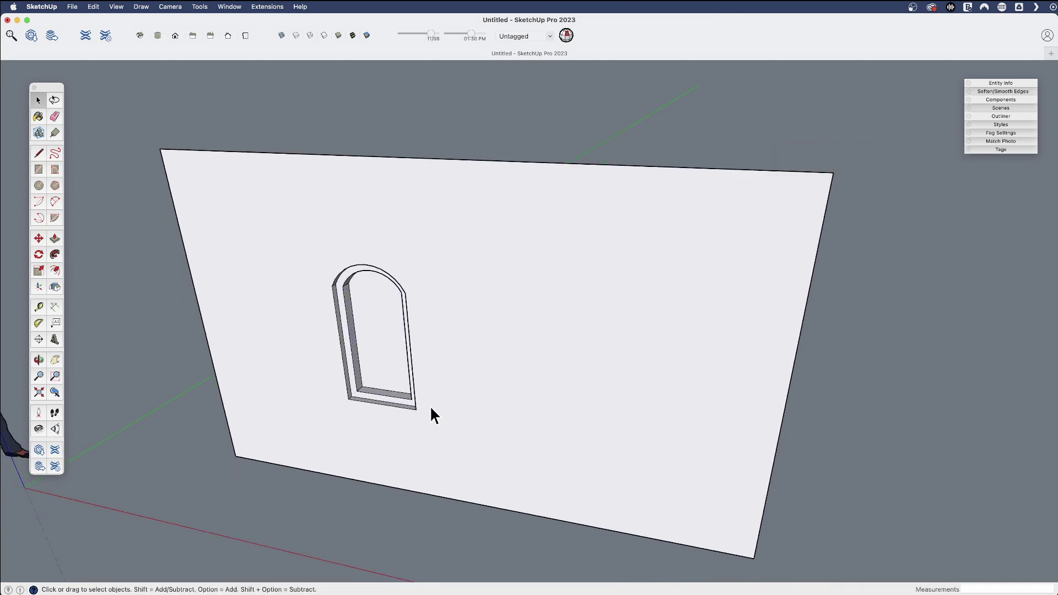
- Box-select all faces and edges of the arched window recess in the wall
{"action": "double_click", "coordinate": [450, 278]}
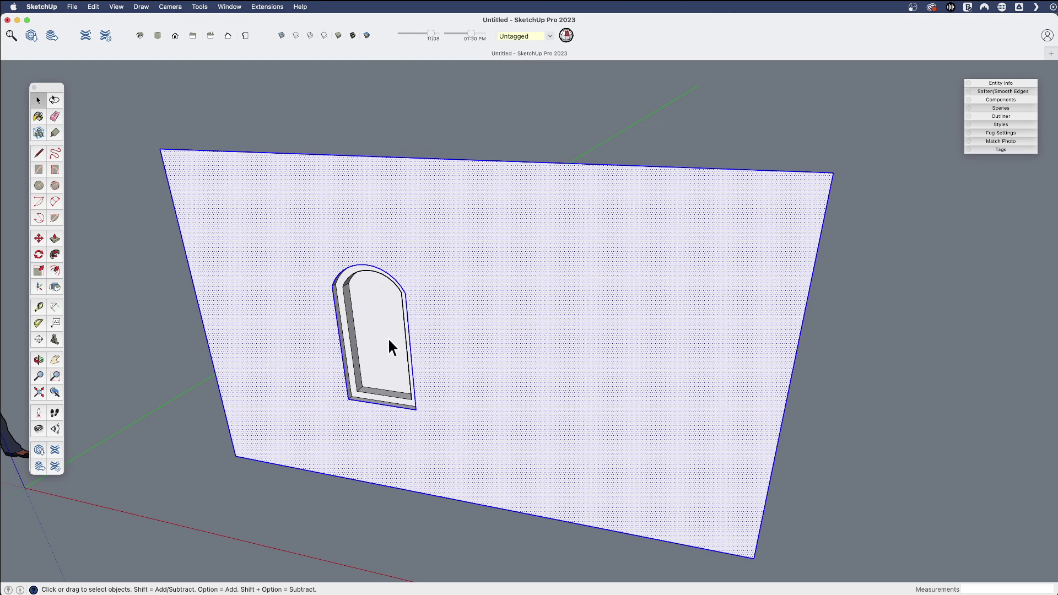
{"action": "scroll", "coordinate": [397, 347], "scroll_direction": "up", "scroll_amount": 2}
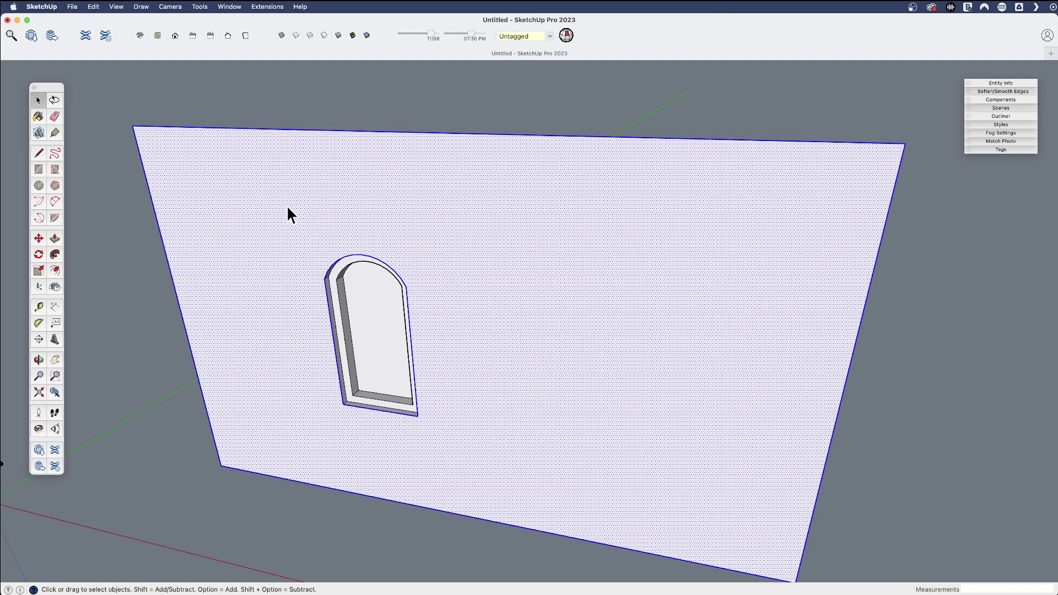
{"action": "left_click_drag", "start_coordinate": [287, 209], "coordinate": [485, 452]}
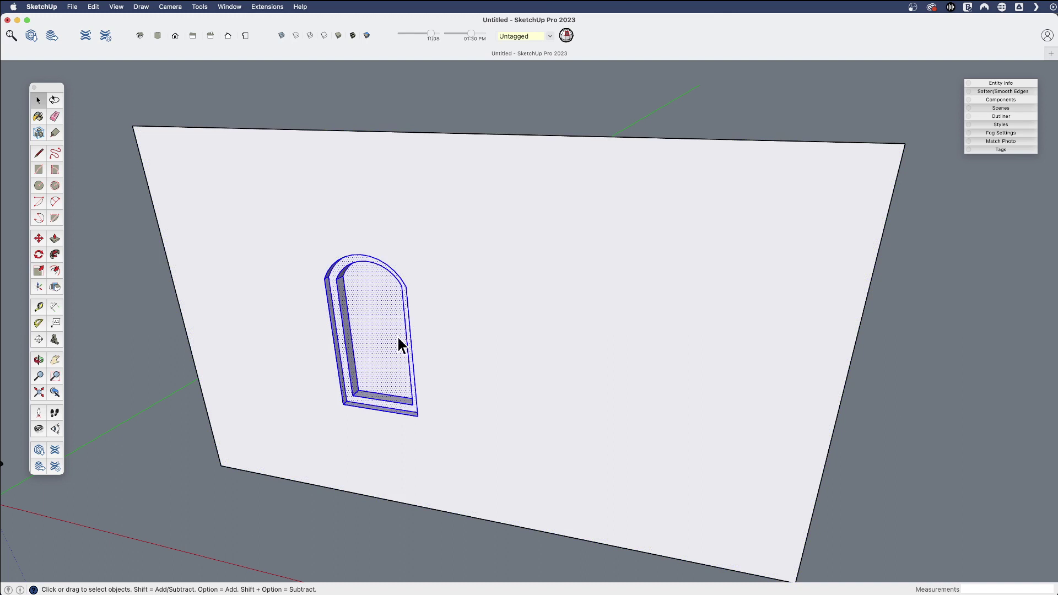
{"action": "left_click_drag", "start_coordinate": [278, 208], "coordinate": [497, 463]}
{"action": "scroll", "coordinate": [357, 257], "scroll_direction": "up", "scroll_amount": 2}
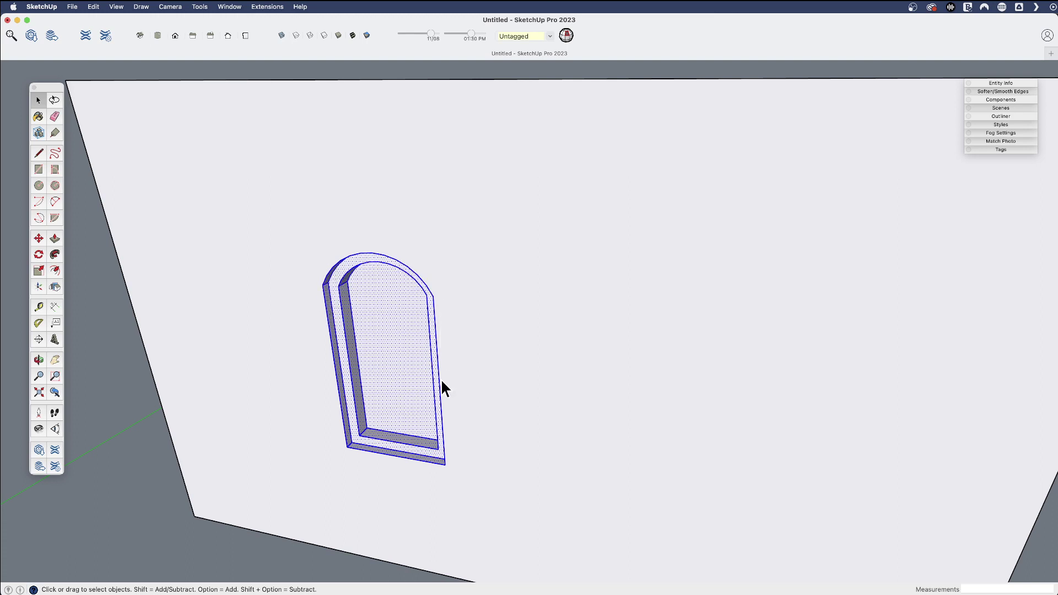
{"action": "scroll", "coordinate": [357, 474], "scroll_direction": "down", "scroll_amount": 3}
{"action": "middle_click_drag", "start_coordinate": [378, 470], "coordinate": [381, 423]}
{"action": "key", "text": "r"}
{"action": "left_click", "coordinate": [292, 217]}
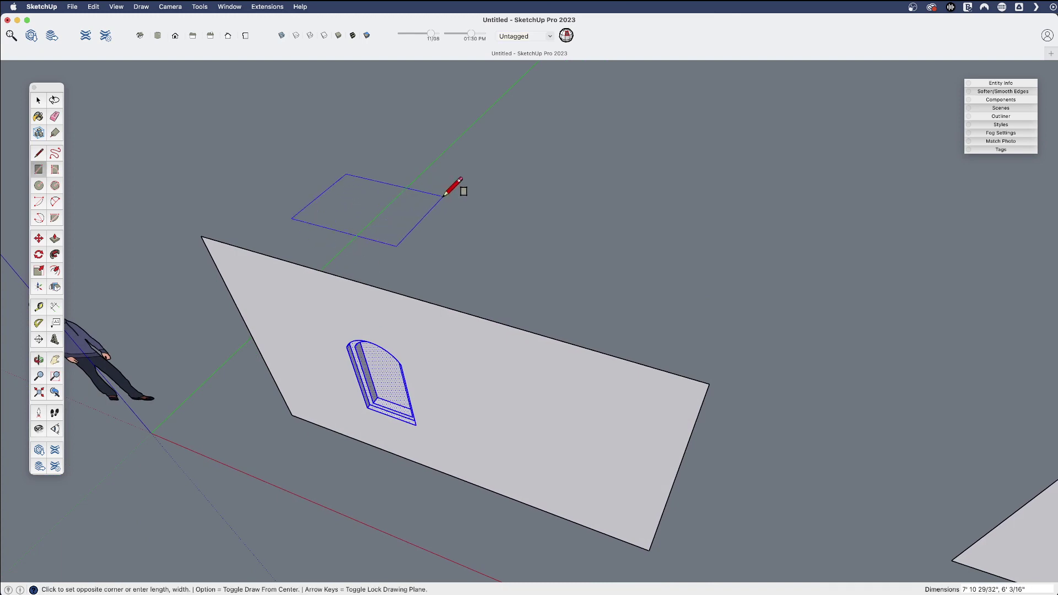
{"action": "left_click", "coordinate": [455, 197]}
{"action": "key", "text": "p"}
{"action": "left_click", "coordinate": [416, 220]}
{"action": "left_click", "coordinate": [402, 147]}
{"action": "middle_click_drag", "start_coordinate": [401, 147], "coordinate": [329, 315]}
{"action": "left_click_drag", "start_coordinate": [299, 266], "coordinate": [467, 506]}
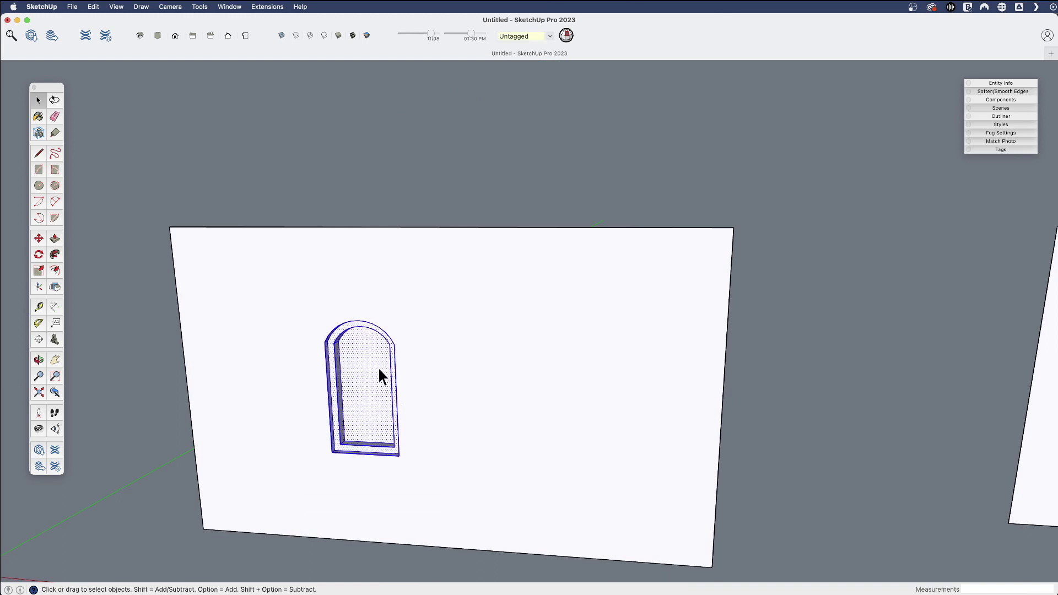
{"action": "right_click", "coordinate": [351, 342]}
{"action": "left_click", "coordinate": [393, 419]}
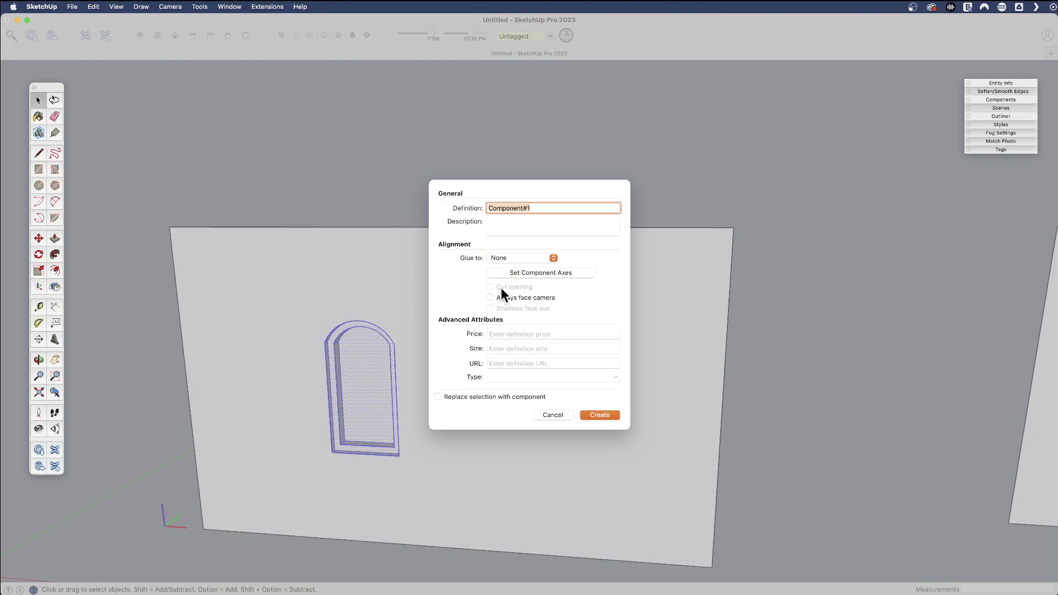
{"action": "left_click", "coordinate": [553, 414]}
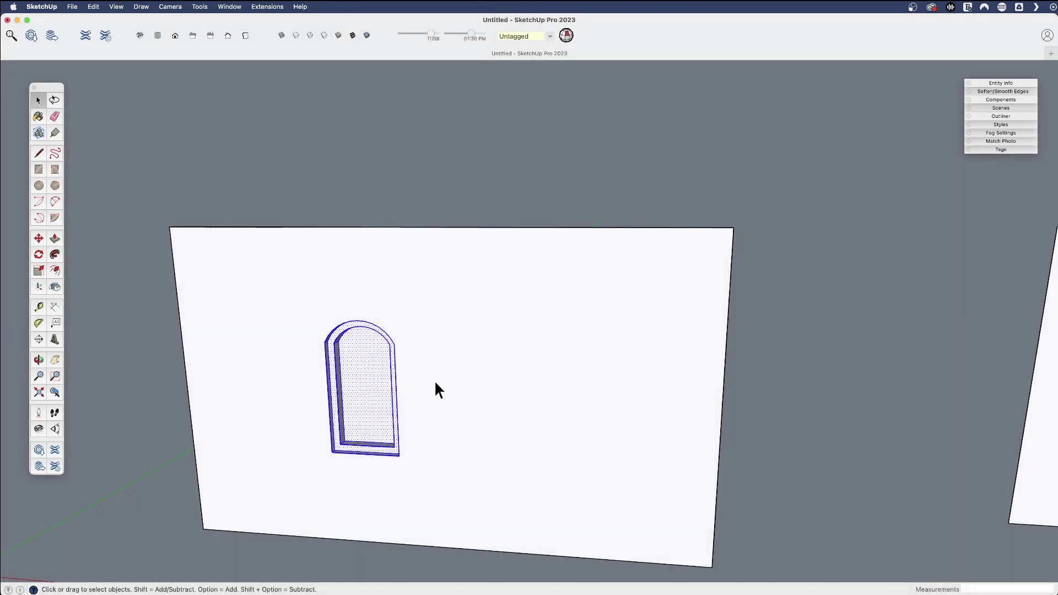
{"action": "key", "text": "o"}
{"action": "left_click_drag", "start_coordinate": [427, 288], "coordinate": [363, 499]}
{"action": "key", "text": "space"}
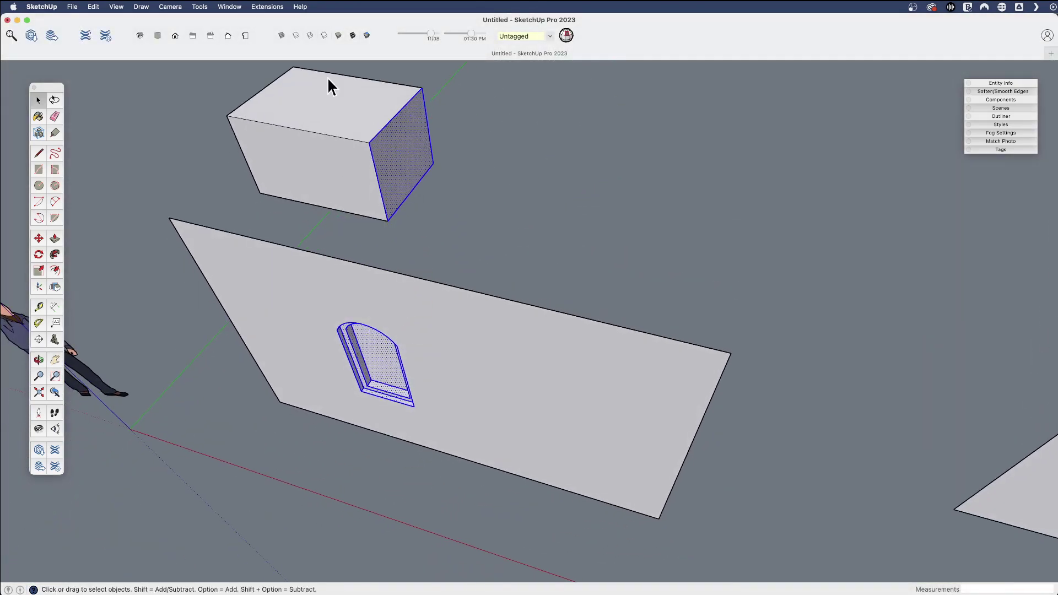
{"action": "triple_click", "coordinate": [344, 132]}
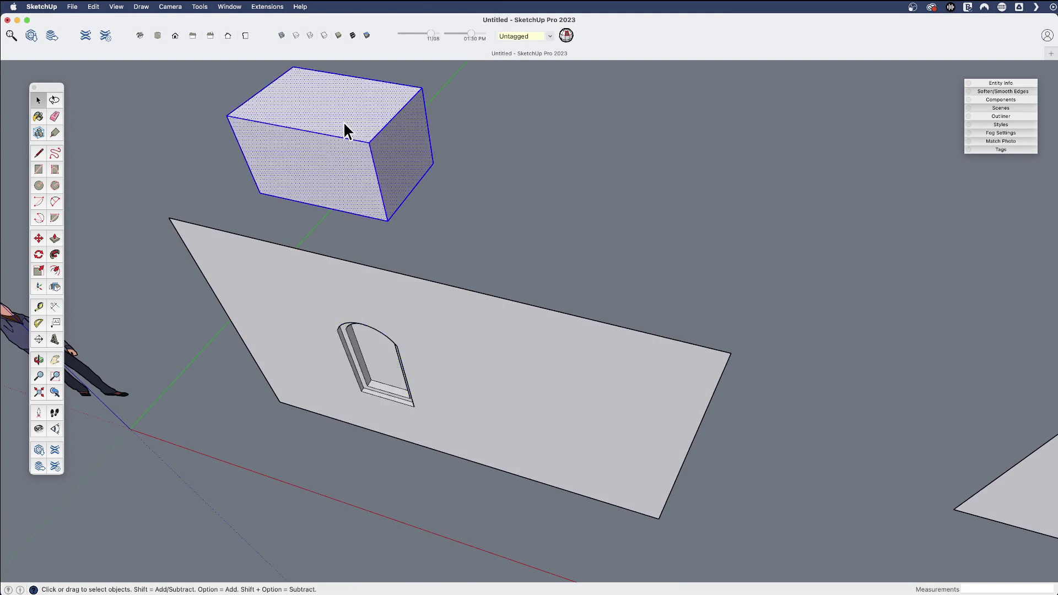
{"action": "key", "text": "Delete"}
- Reselect the arched window and start a new component named 'arched window'
{"action": "key", "text": "o"}
{"action": "left_click_drag", "start_coordinate": [412, 330], "coordinate": [435, 231]}
{"action": "key", "text": "space"}
{"action": "left_click_drag", "start_coordinate": [300, 271], "coordinate": [441, 475]}
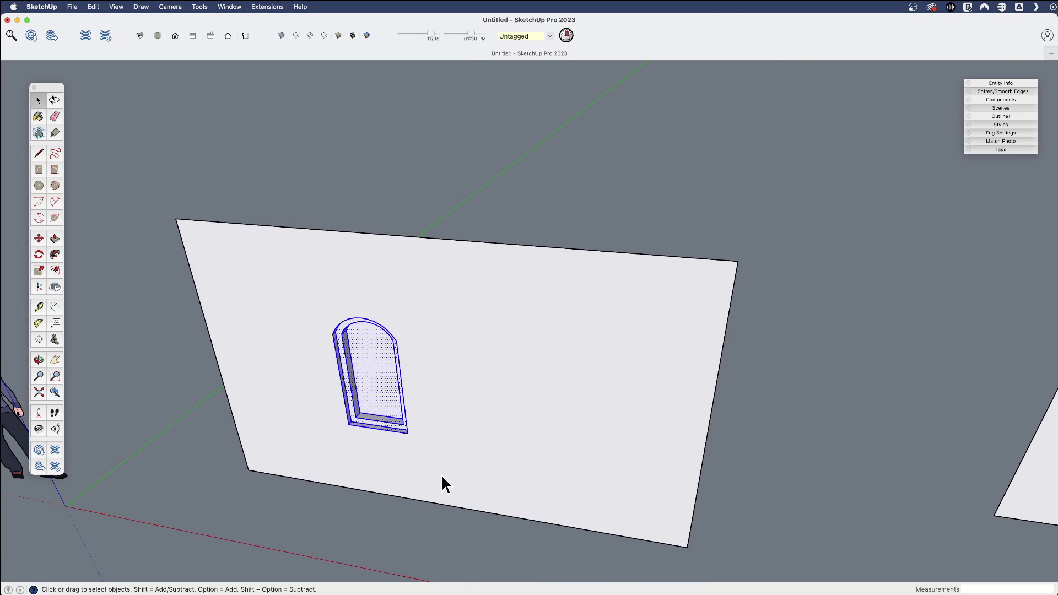
{"action": "right_click", "coordinate": [360, 332]}
{"action": "left_click", "coordinate": [408, 408]}
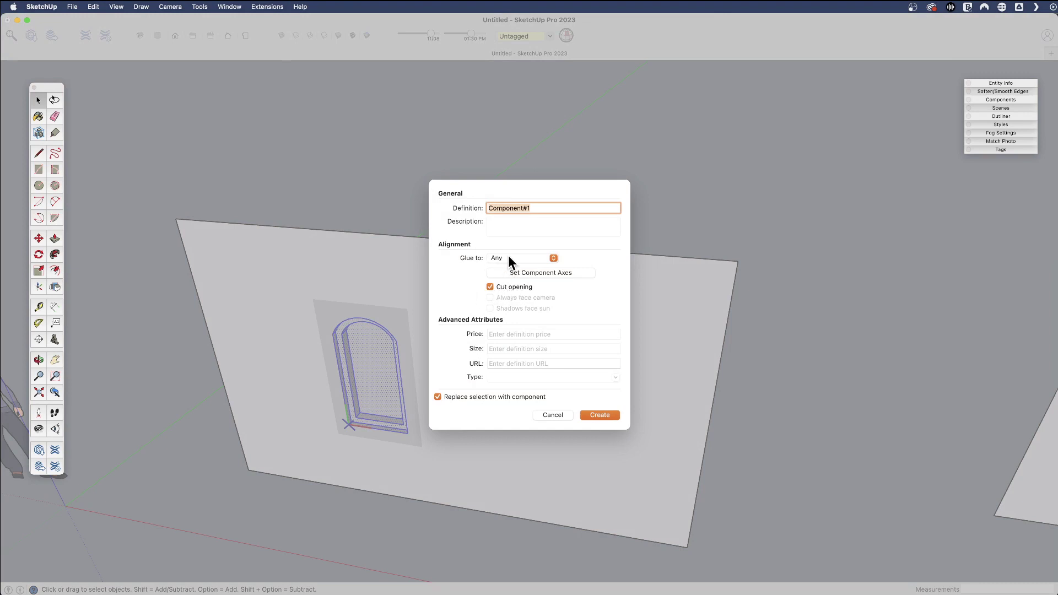
{"action": "type", "text": "arched window"}
- Create the arched window component and array three more copies across the wall (3x)
{"action": "left_click", "coordinate": [591, 414]}
{"action": "key", "text": "o"}
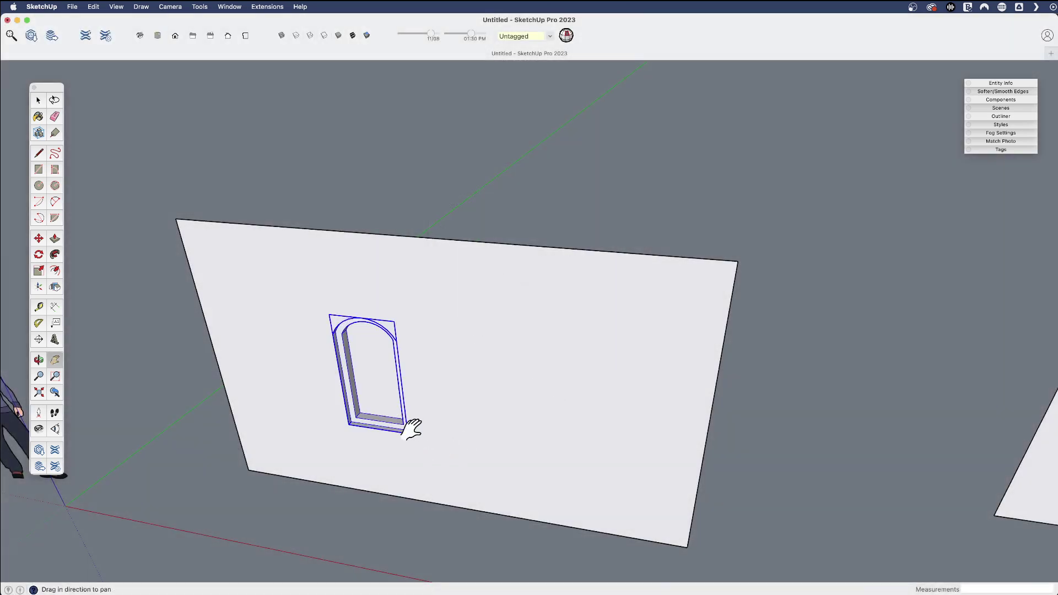
{"action": "left_click_drag", "start_coordinate": [413, 427], "coordinate": [467, 303]}
{"action": "key", "text": "m"}
{"action": "left_click", "coordinate": [377, 404]}
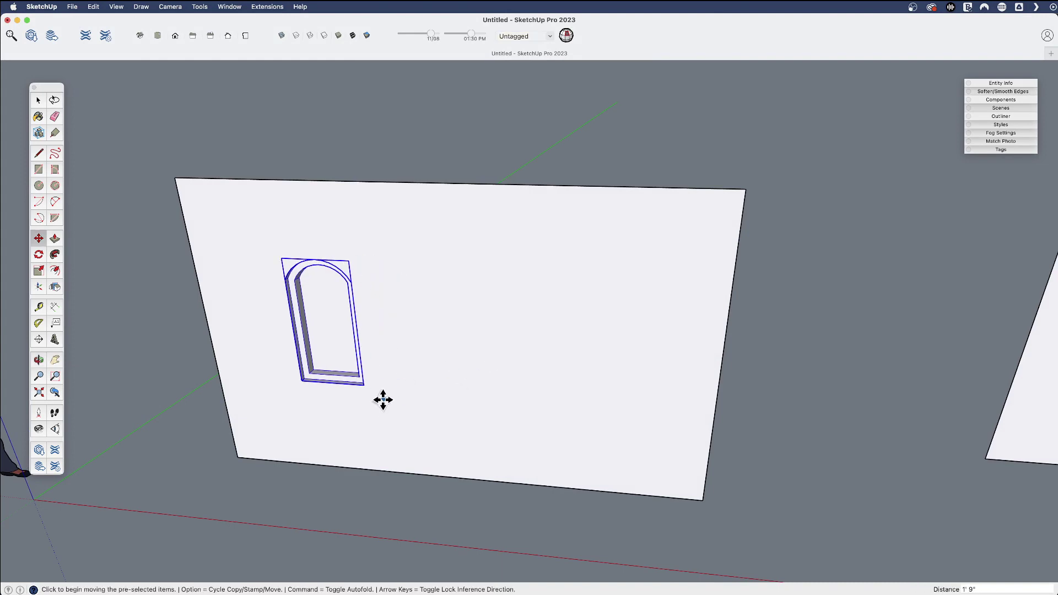
{"action": "key", "text": "alt"}
{"action": "left_click", "coordinate": [465, 409]}
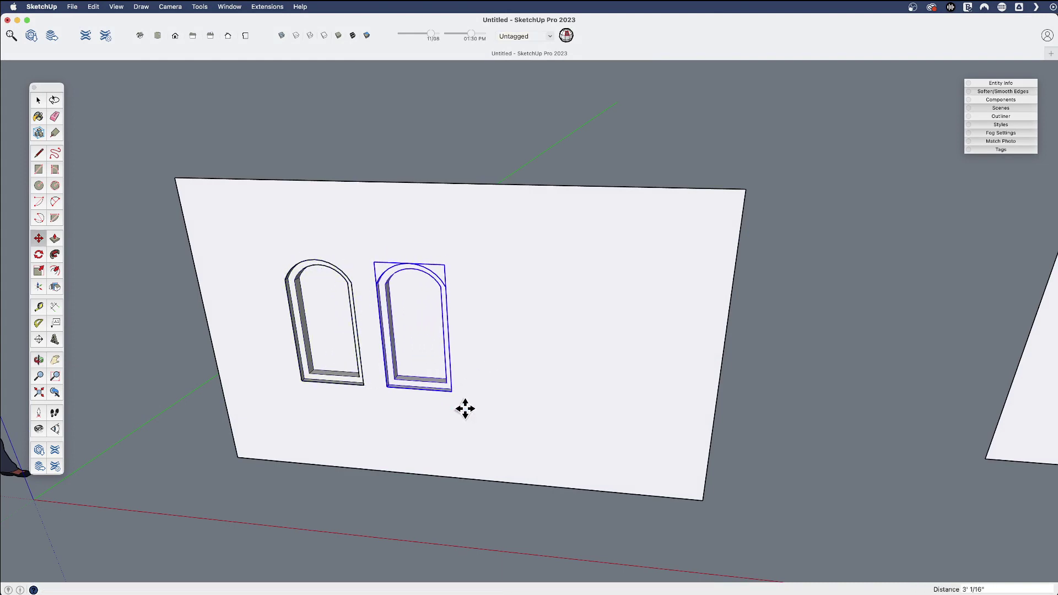
{"action": "type", "text": "3x"}
{"action": "key", "text": "Return"}
- Copy an arched window onto the box building's front, grey angled, and right-hand faces
{"action": "scroll", "coordinate": [465, 409], "scroll_direction": "down", "scroll_amount": 3}
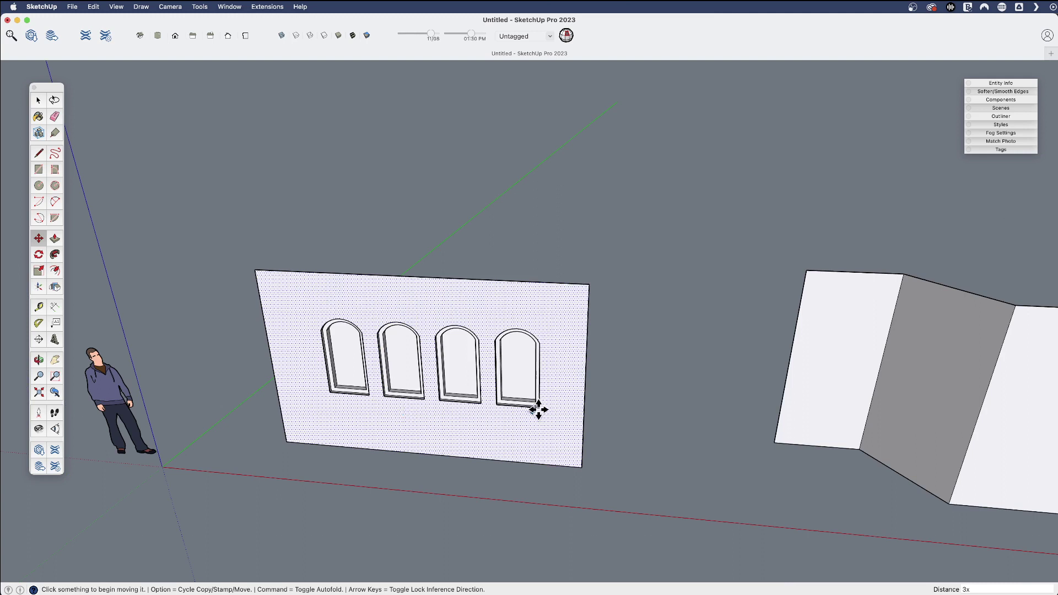
{"action": "key", "text": "space"}
{"action": "left_click", "coordinate": [523, 368]}
{"action": "key", "text": "m"}
{"action": "key", "text": "alt"}
{"action": "left_click", "coordinate": [800, 378]}
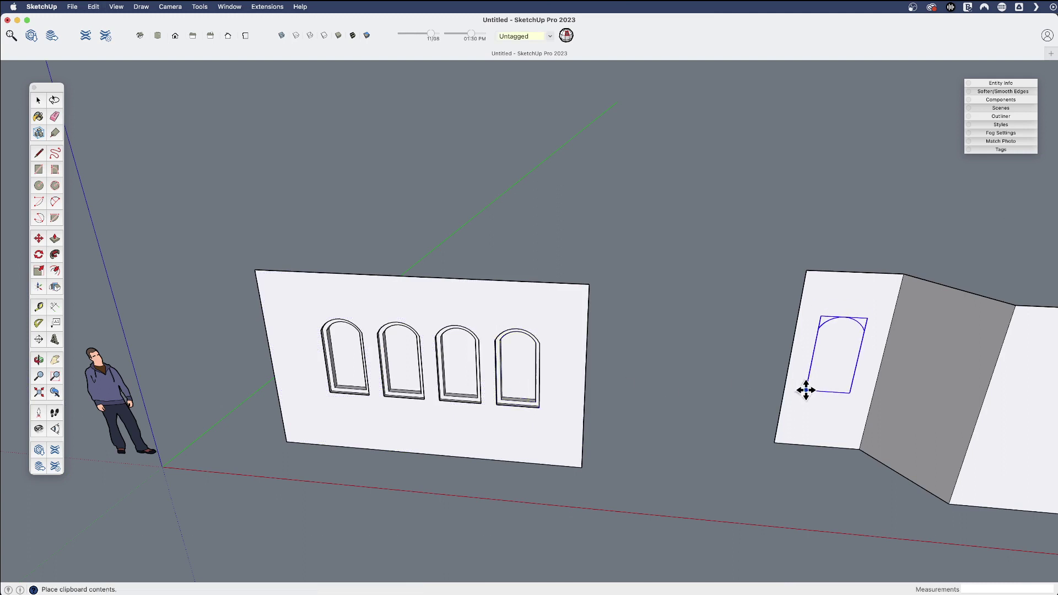
{"action": "left_click", "coordinate": [803, 385]}
{"action": "left_click", "coordinate": [916, 403]}
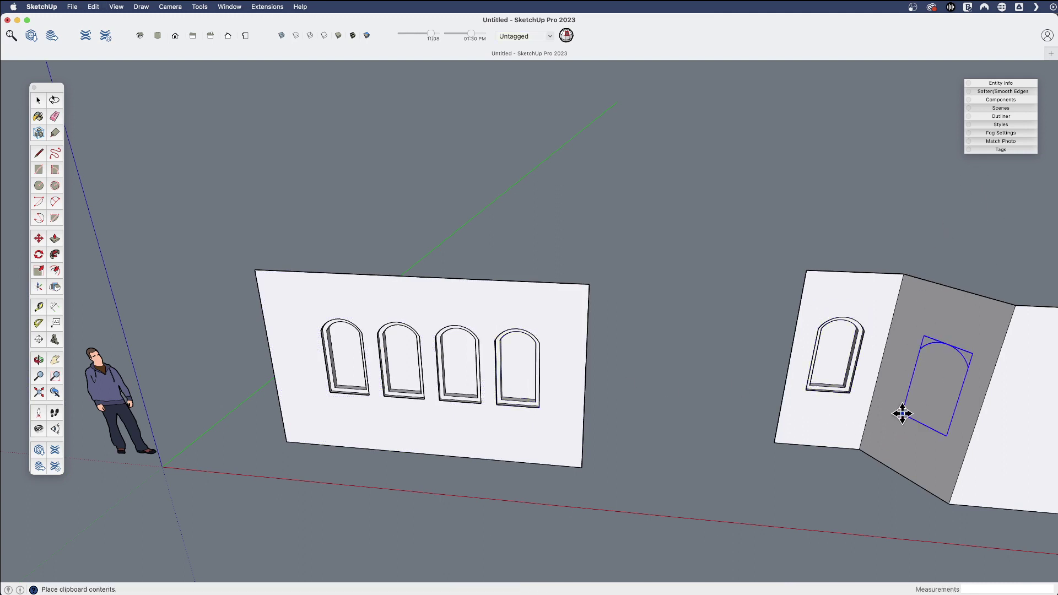
{"action": "left_click", "coordinate": [910, 389]}
{"action": "left_click", "coordinate": [961, 406]}
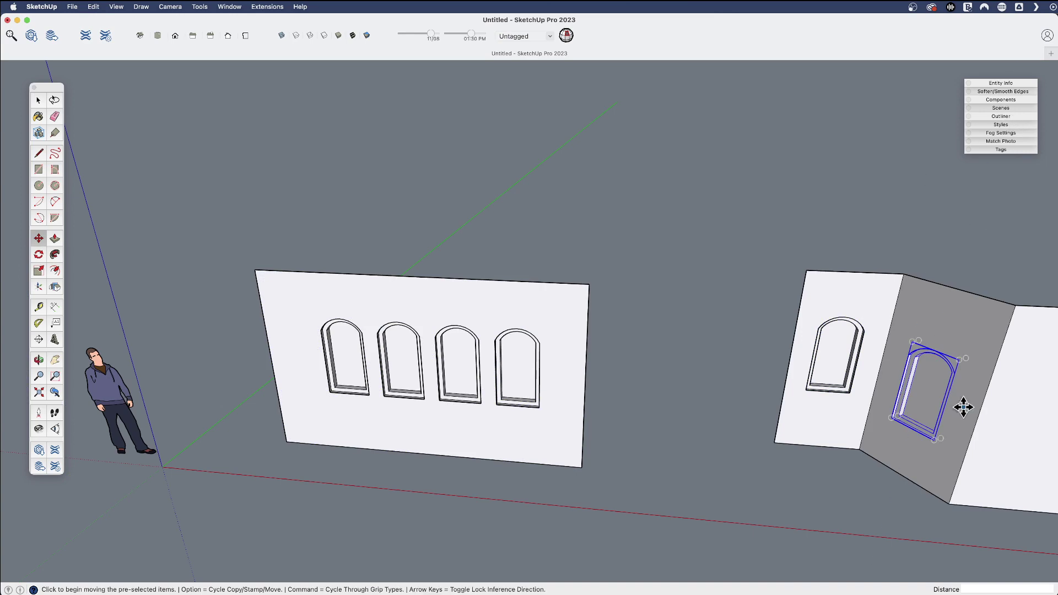
{"action": "key", "text": "alt"}
{"action": "left_click", "coordinate": [980, 465]}
{"action": "key", "text": "space"}
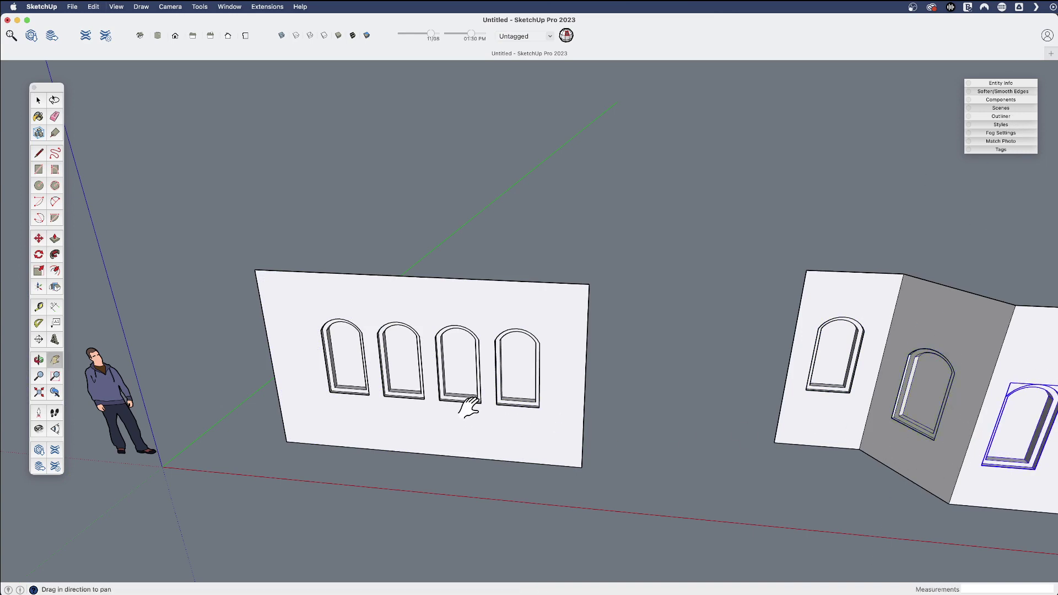
{"action": "scroll", "coordinate": [468, 371], "scroll_direction": "up", "scroll_amount": 6}
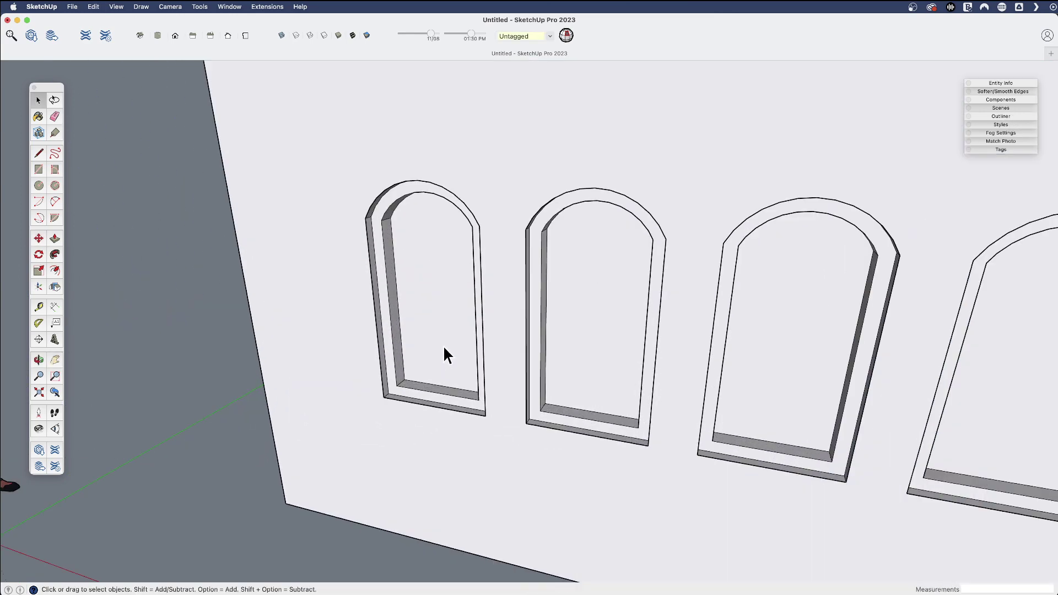
- Open the first arched window component for editing
{"action": "scroll", "coordinate": [431, 306], "scroll_direction": "down", "scroll_amount": 5}
{"action": "middle_click_drag", "start_coordinate": [431, 306], "coordinate": [388, 326]}
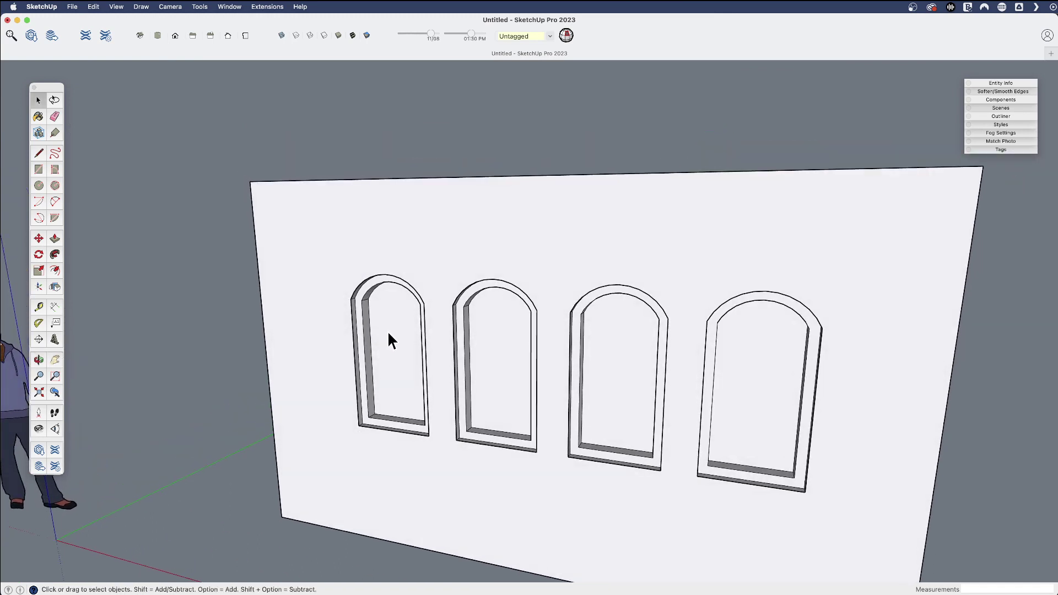
{"action": "double_click", "coordinate": [388, 332]}
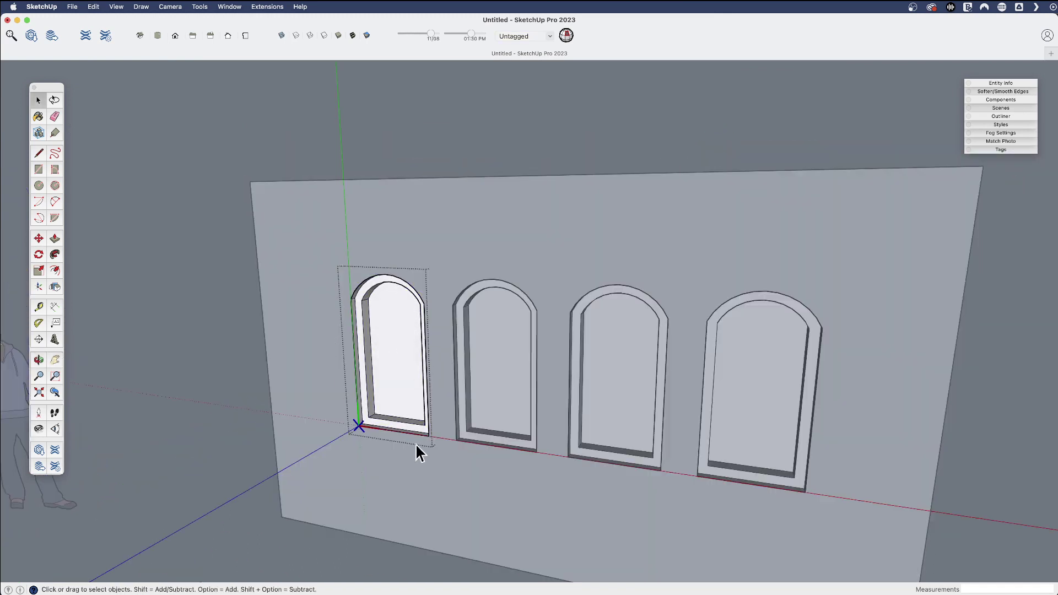
- Move the arch edges upward to raise the arches in all four windows
{"action": "left_click_drag", "start_coordinate": [441, 345], "coordinate": [441, 346]}
{"action": "key", "text": "m"}
{"action": "left_click", "coordinate": [444, 331]}
{"action": "left_click", "coordinate": [436, 248]}
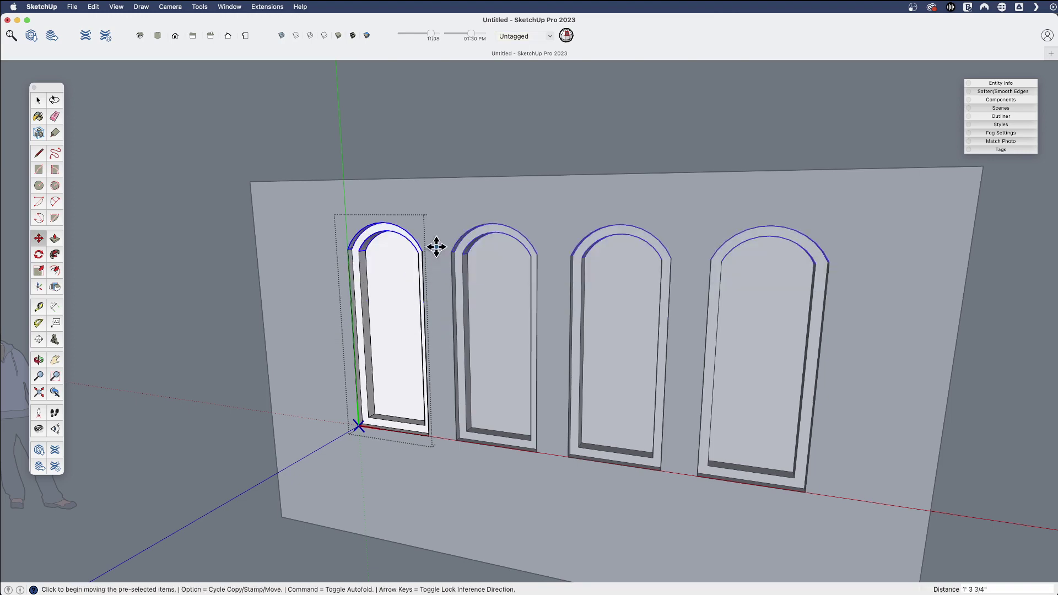
{"action": "left_click", "coordinate": [436, 252]}
{"action": "left_click", "coordinate": [434, 274]}
{"action": "key", "text": "space"}
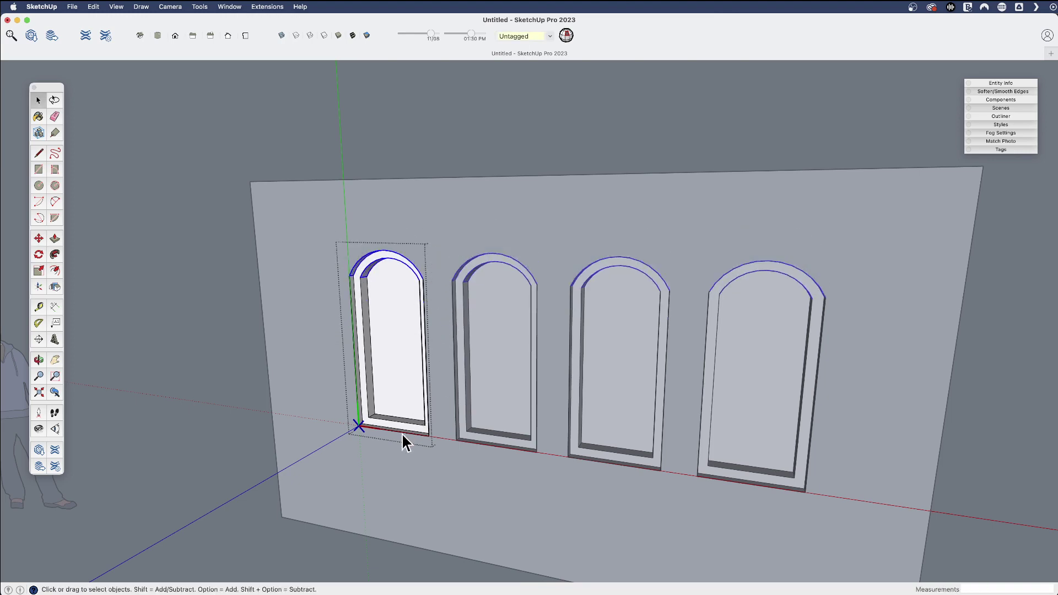
- Push/Pull the window sill bottoms downward
{"action": "scroll", "coordinate": [402, 433], "scroll_direction": "up", "scroll_amount": 5}
{"action": "middle_click_drag", "start_coordinate": [389, 430], "coordinate": [414, 492]}
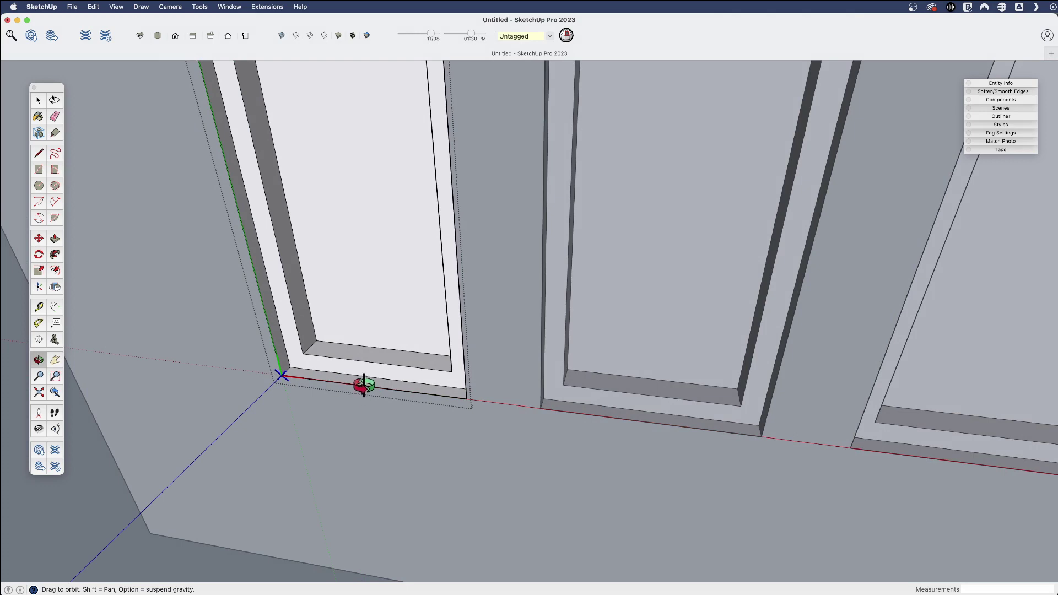
{"action": "key", "text": "p"}
{"action": "left_click_drag", "start_coordinate": [366, 390], "coordinate": [378, 436]}
{"action": "scroll", "coordinate": [369, 438], "scroll_direction": "up", "scroll_amount": 1}
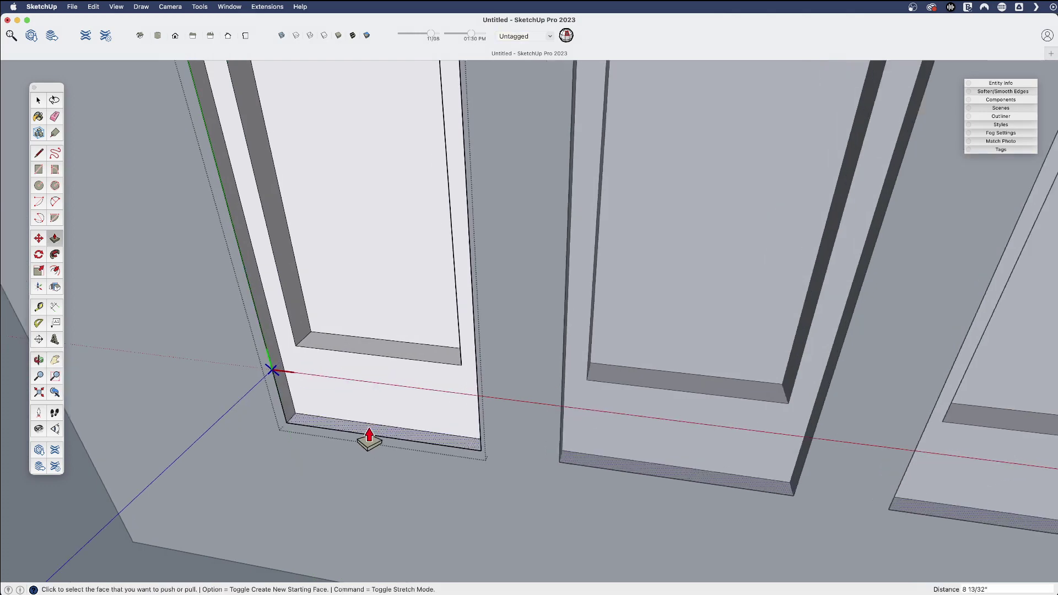
{"action": "scroll", "coordinate": [369, 436], "scroll_direction": "up", "scroll_amount": 2}
- Draw a sill rectangle under the frame and pull it outward so it projects
{"action": "key", "text": "r"}
{"action": "left_click", "coordinate": [221, 333]}
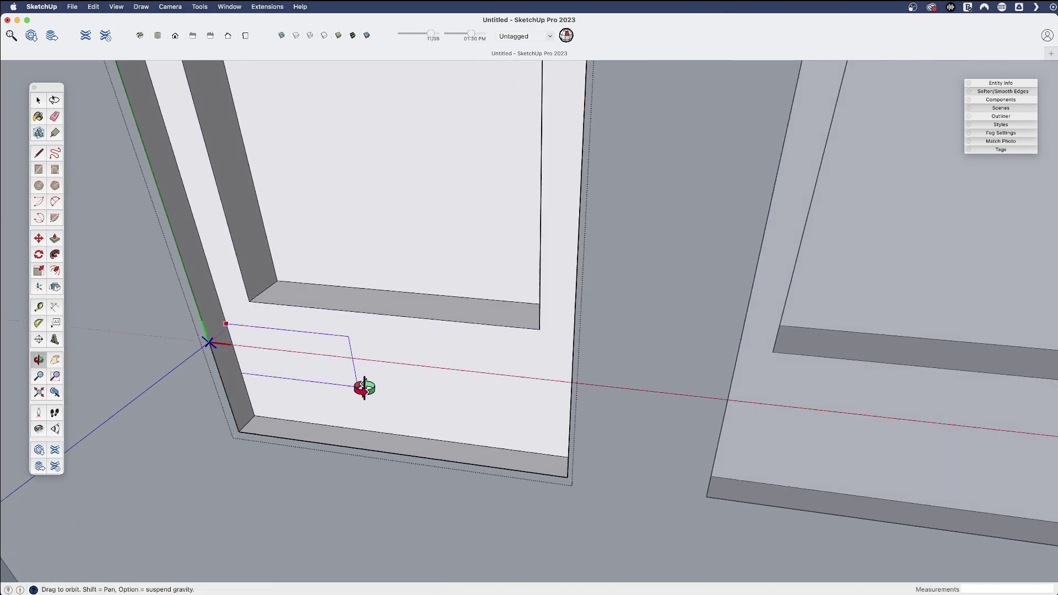
{"action": "middle_click_drag", "start_coordinate": [366, 385], "coordinate": [626, 382]}
{"action": "left_click", "coordinate": [612, 422]}
{"action": "key", "text": "p"}
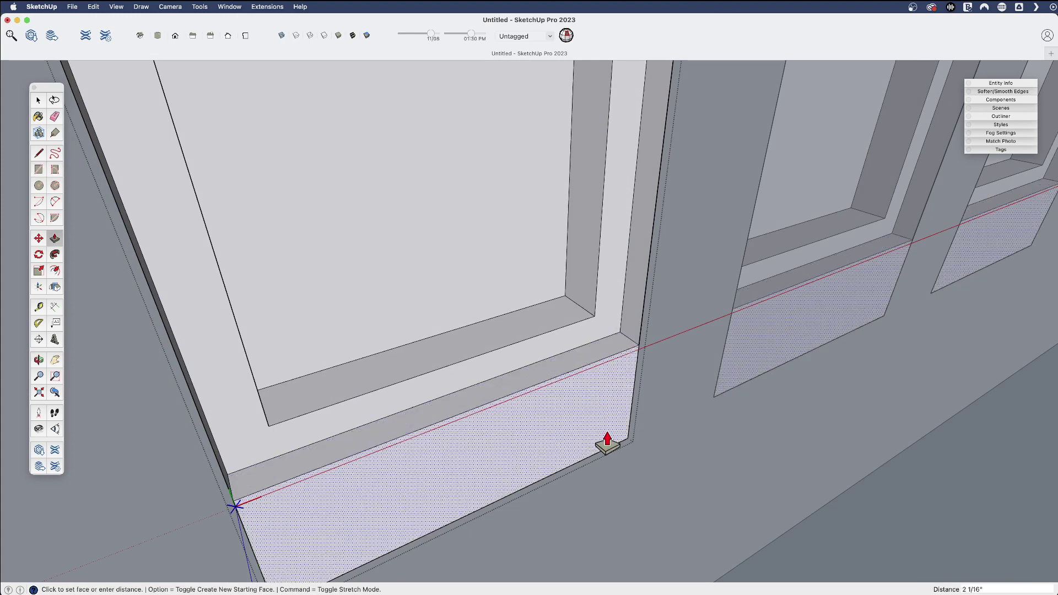
{"action": "left_click", "coordinate": [597, 474]}
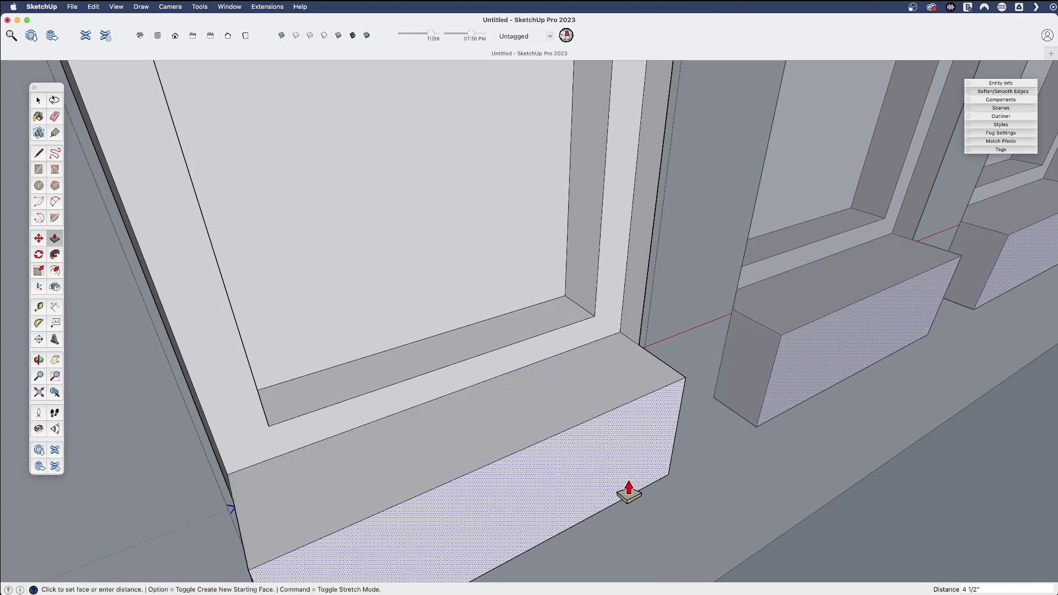
{"action": "left_click", "coordinate": [628, 487]}
{"action": "middle_click_drag", "start_coordinate": [626, 484], "coordinate": [597, 412]}
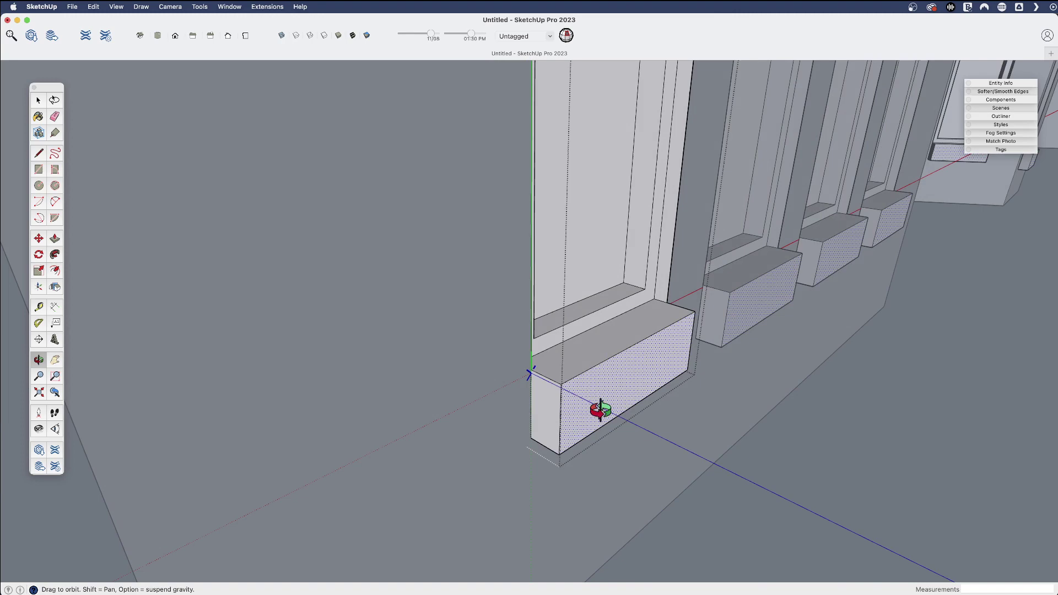
{"action": "key", "text": "space"}
- Extend the sill's left end outward past the frame
{"action": "key", "text": "p"}
{"action": "left_click", "coordinate": [538, 419]}
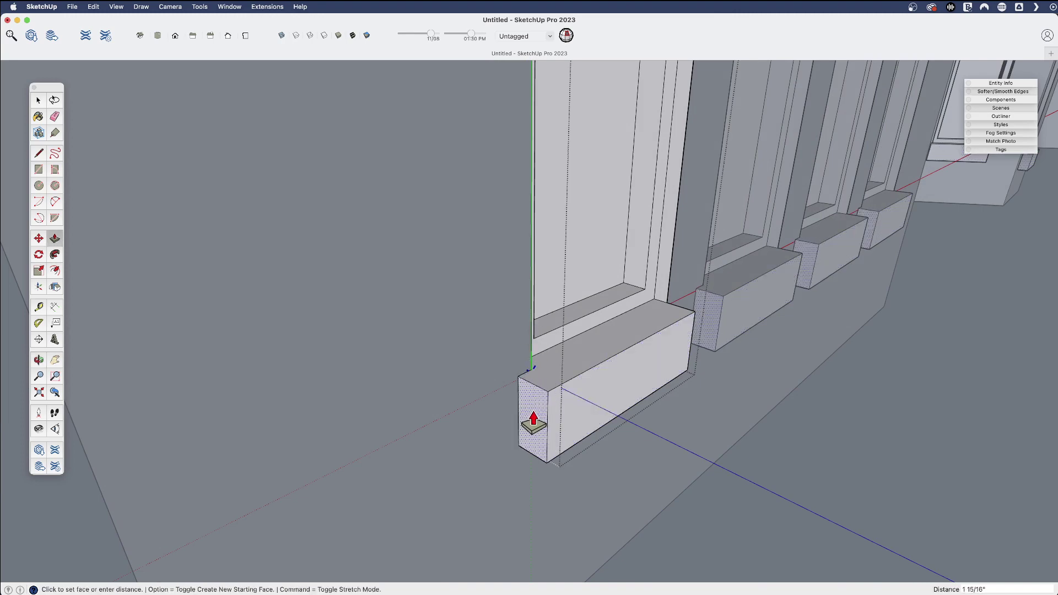
{"action": "middle_click_drag", "start_coordinate": [534, 425], "coordinate": [373, 373]}
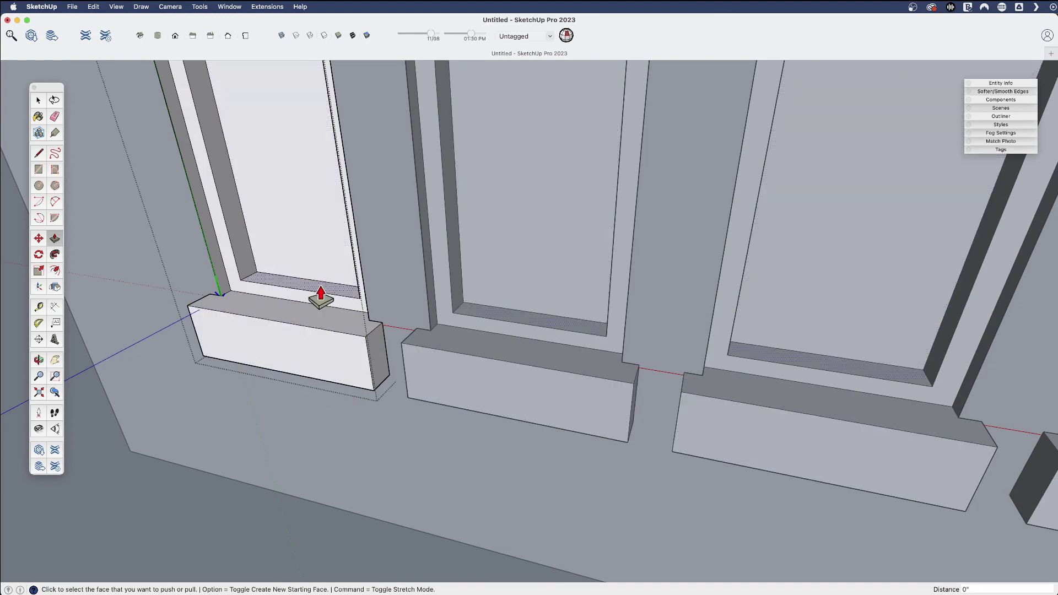
{"action": "scroll", "coordinate": [358, 374], "scroll_direction": "down", "scroll_amount": 3}
{"action": "middle_click_drag", "start_coordinate": [361, 376], "coordinate": [368, 161]}
{"action": "middle_click_drag", "start_coordinate": [381, 198], "coordinate": [472, 361]}
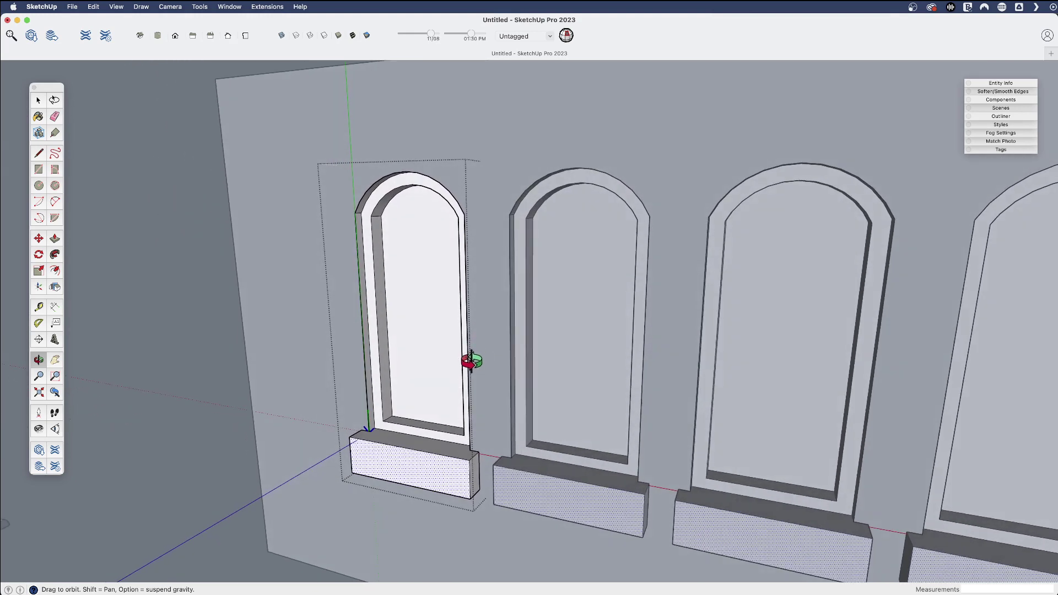
- Erase the window's frame geometry, then undo to restore the frames
{"action": "key", "text": "e"}
{"action": "left_click", "coordinate": [468, 349]}
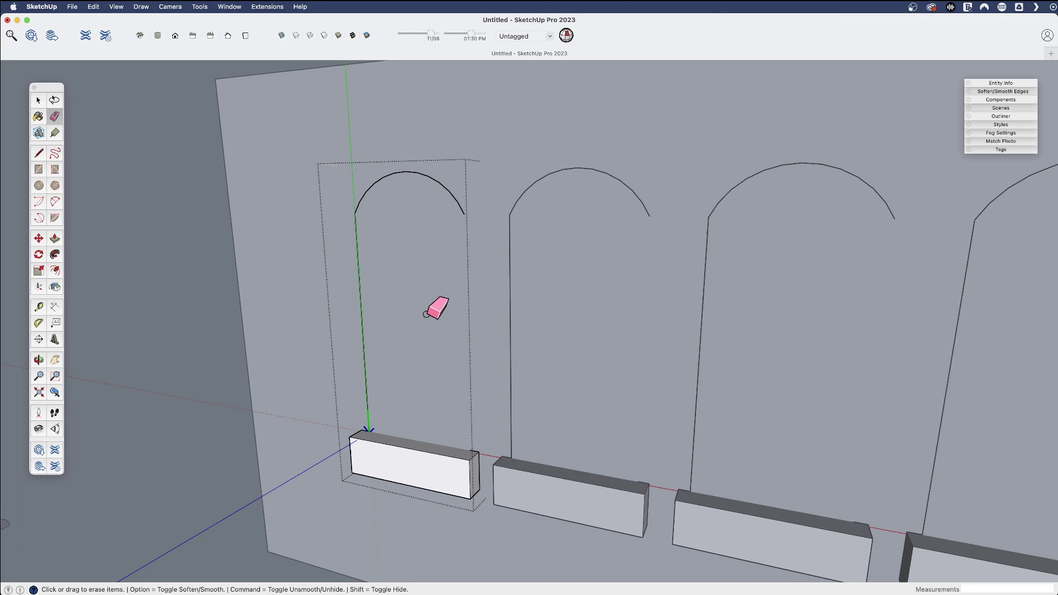
{"action": "key", "text": "super"}
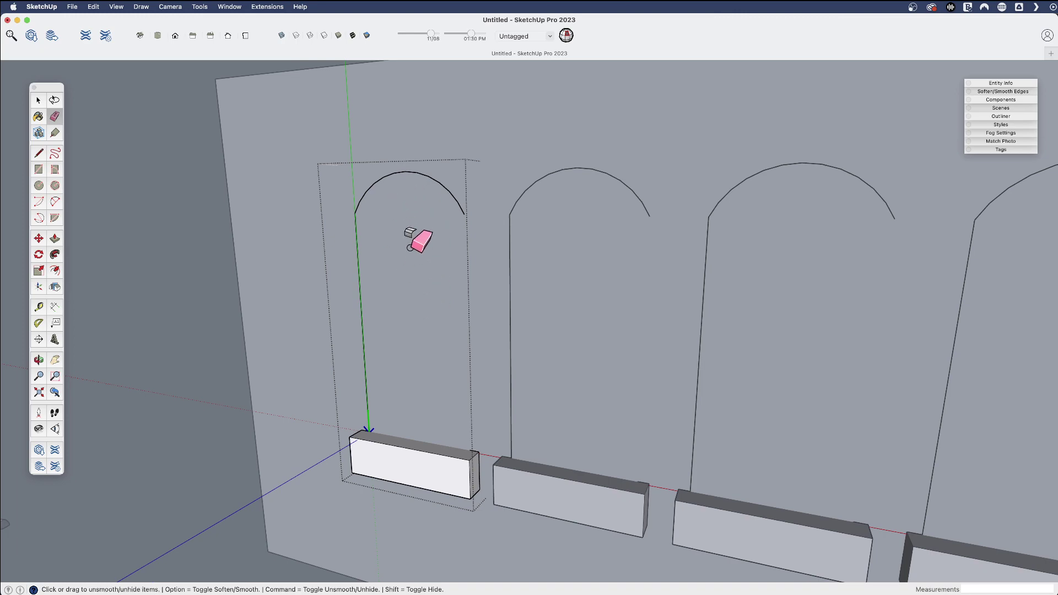
{"action": "key", "text": "super+z"}
- Select the connected window geometry, cancel a move, and close the component
{"action": "scroll", "coordinate": [408, 277], "scroll_direction": "down", "scroll_amount": 5}
{"action": "mouse_move", "coordinate": [430, 357]}
{"action": "middle_mouse_down"}
{"action": "mouse_move", "coordinate": [430, 232]}
{"action": "mouse_move", "coordinate": [406, 293]}
{"action": "middle_mouse_up"}
{"action": "key", "text": "space"}
{"action": "left_click", "coordinate": [404, 272]}
{"action": "double_click", "coordinate": [403, 269]}
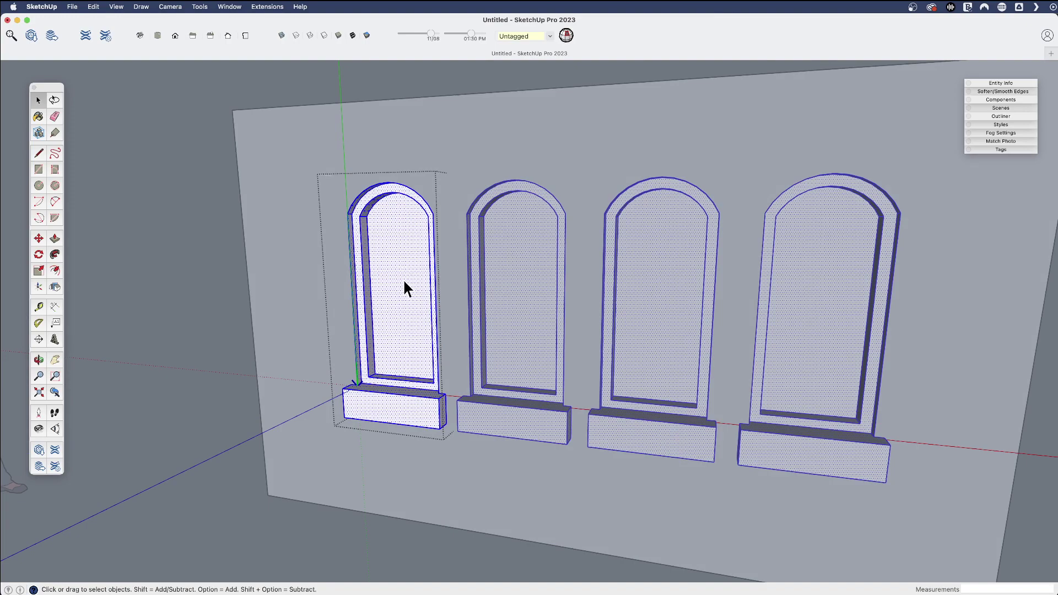
{"action": "key", "text": "m"}
{"action": "left_click", "coordinate": [408, 280]}
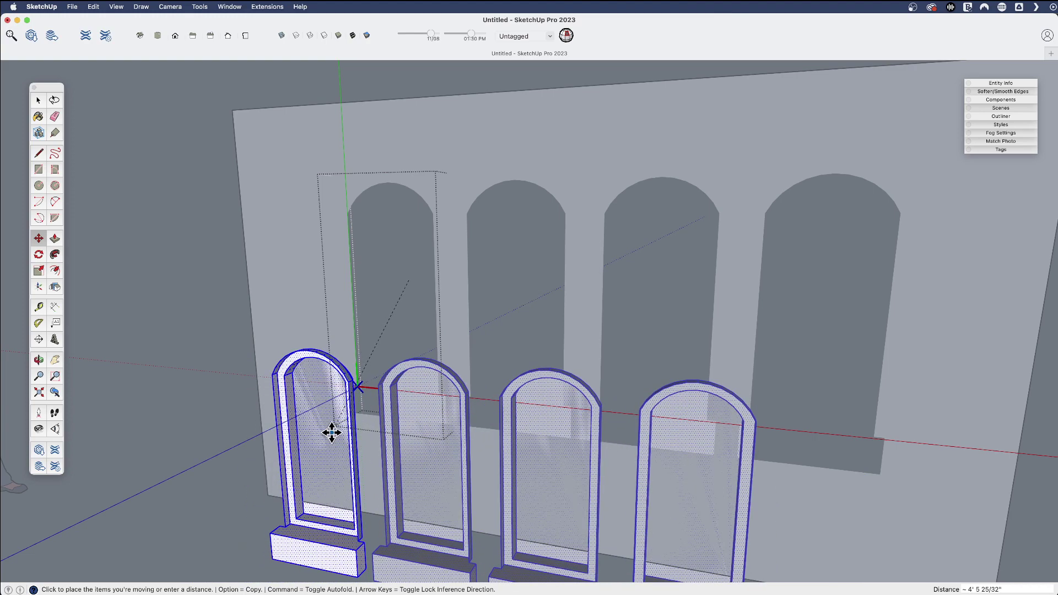
{"action": "key", "text": "space"}
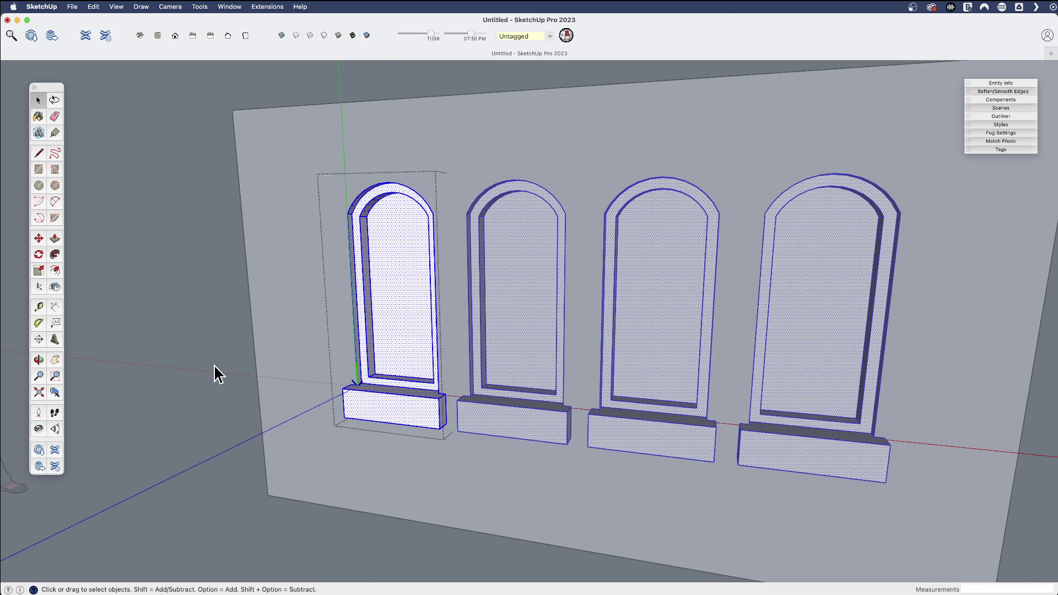
{"action": "left_click", "coordinate": [250, 368]}
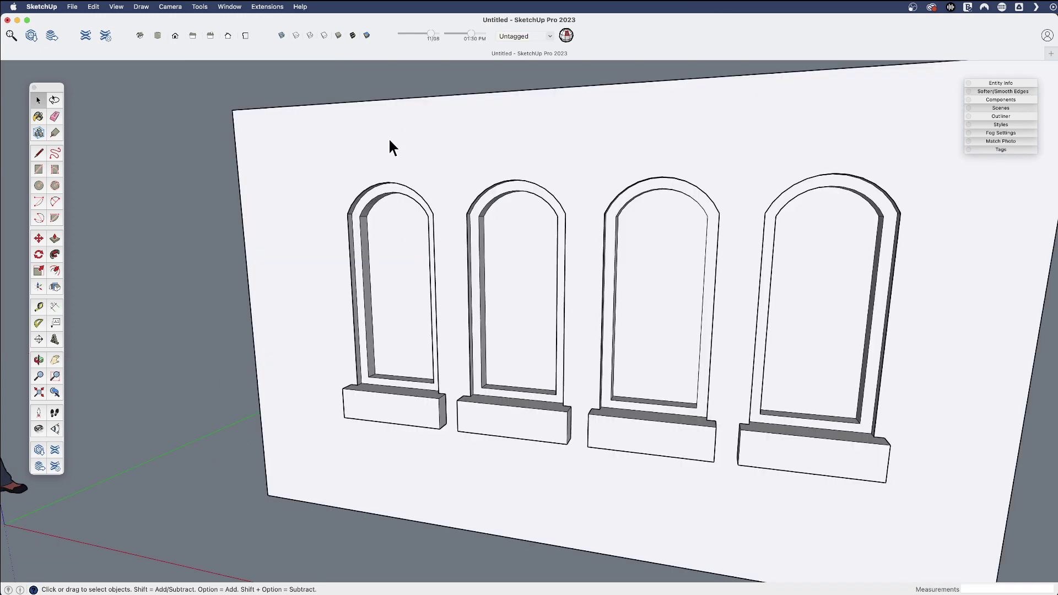
- Bring the folded walls into view and open the arched window component
{"action": "scroll", "coordinate": [371, 299], "scroll_direction": "down", "scroll_amount": 6}
{"action": "middle_click_drag", "start_coordinate": [370, 300], "coordinate": [357, 378]}
{"action": "scroll", "coordinate": [357, 379], "scroll_direction": "down", "scroll_amount": 4}
{"action": "middle_click_drag", "start_coordinate": [417, 349], "coordinate": [285, 374], "text": "shift"}
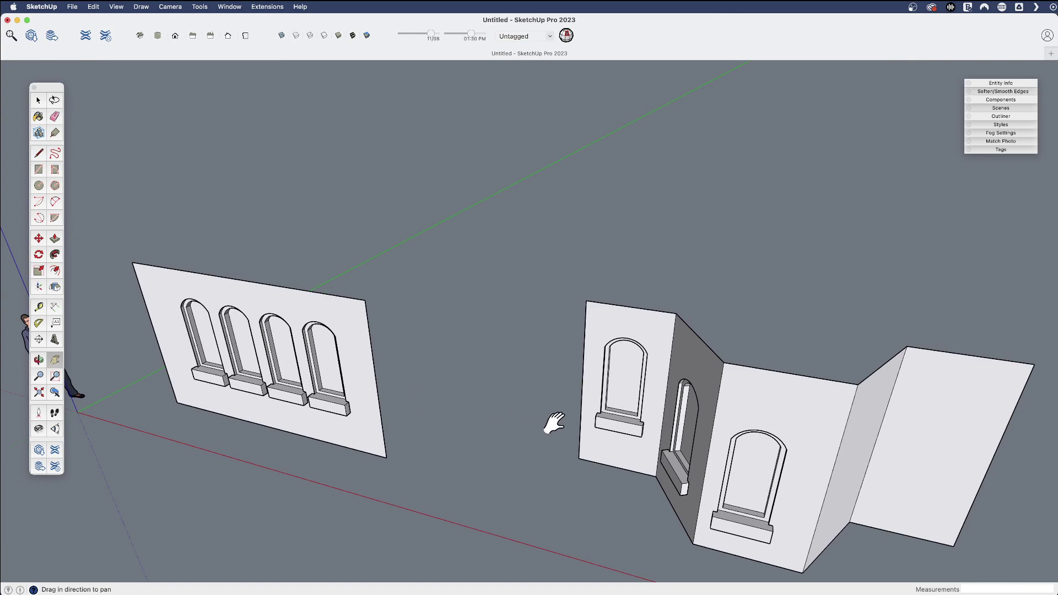
{"action": "middle_click_drag", "start_coordinate": [554, 423], "coordinate": [506, 488], "text": "shift"}
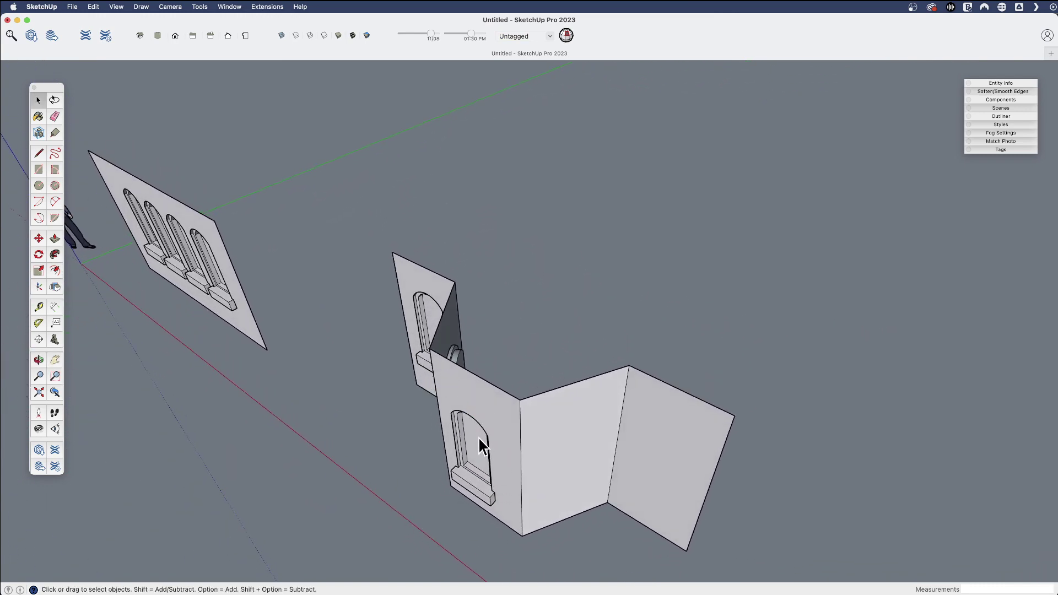
{"action": "scroll", "coordinate": [477, 424], "scroll_direction": "up", "scroll_amount": 2}
{"action": "middle_click_drag", "start_coordinate": [477, 424], "coordinate": [467, 128]}
{"action": "middle_click_drag", "start_coordinate": [503, 217], "coordinate": [723, 249]}
{"action": "double_click", "coordinate": [548, 402]}
- Paint the window glass blue-grey with the Paint Bucket
{"action": "scroll", "coordinate": [557, 412], "scroll_direction": "up", "scroll_amount": 4}
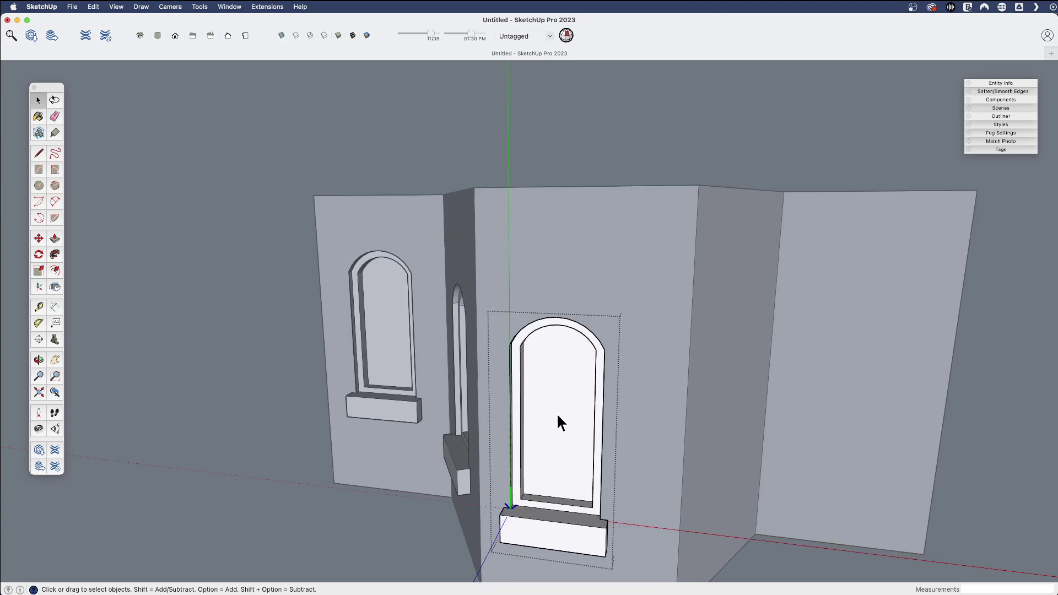
{"action": "middle_click_drag", "start_coordinate": [556, 413], "coordinate": [485, 381], "text": "shift"}
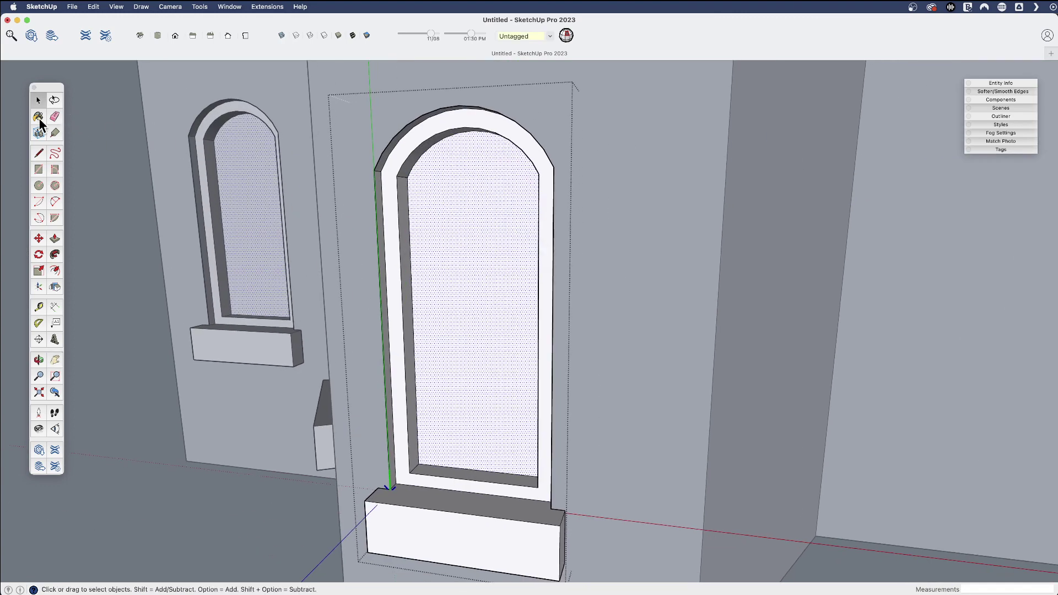
{"action": "left_click", "coordinate": [38, 117]}
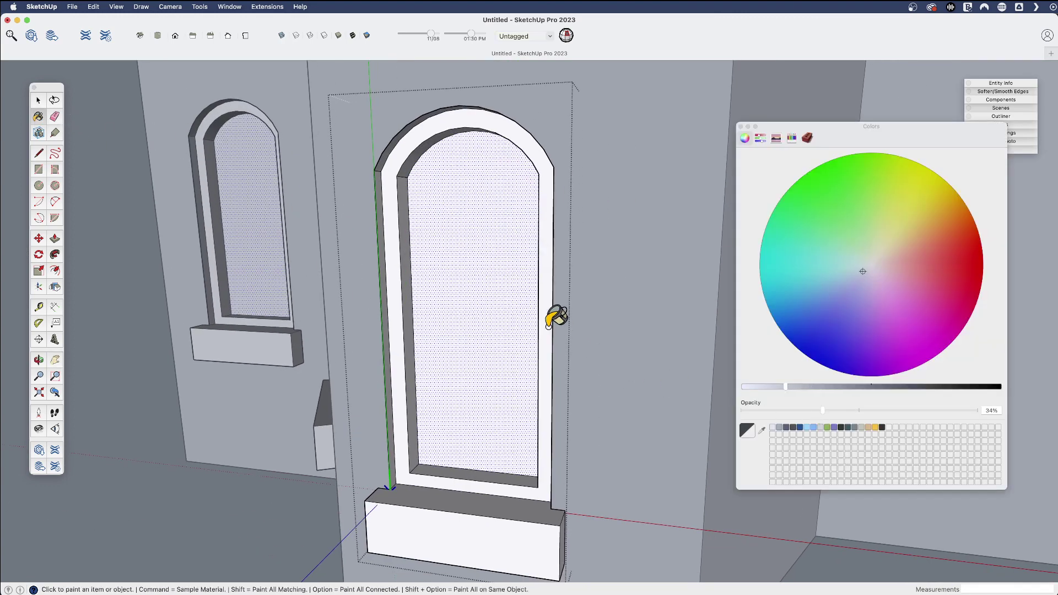
{"action": "left_click", "coordinate": [455, 310]}
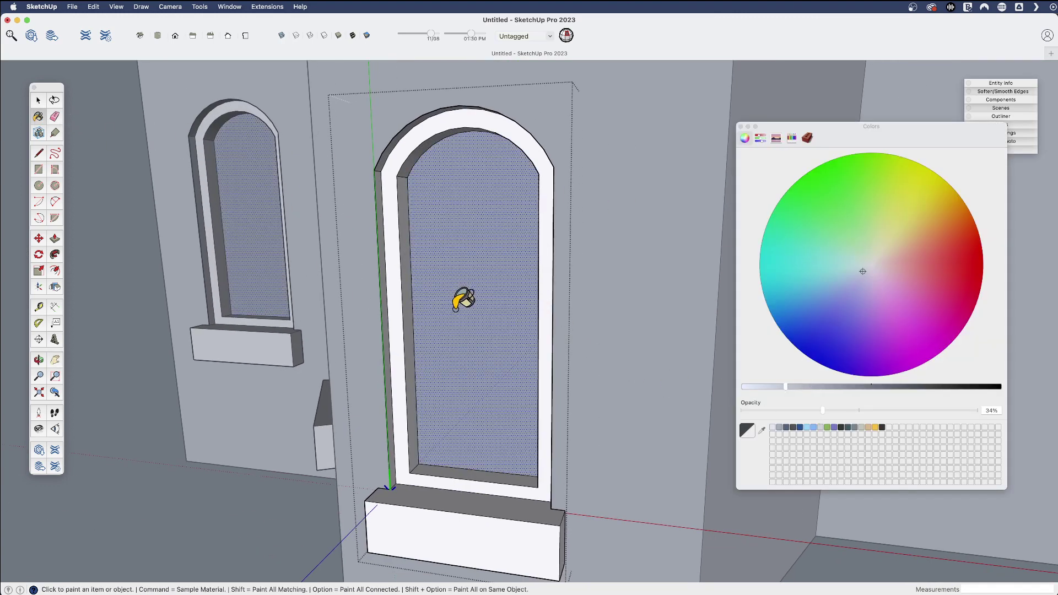
{"action": "left_click", "coordinate": [740, 126]}
- Paste a copy of the arched window onto the middle folded wall
{"action": "middle_click_drag", "start_coordinate": [505, 262], "coordinate": [405, 414]}
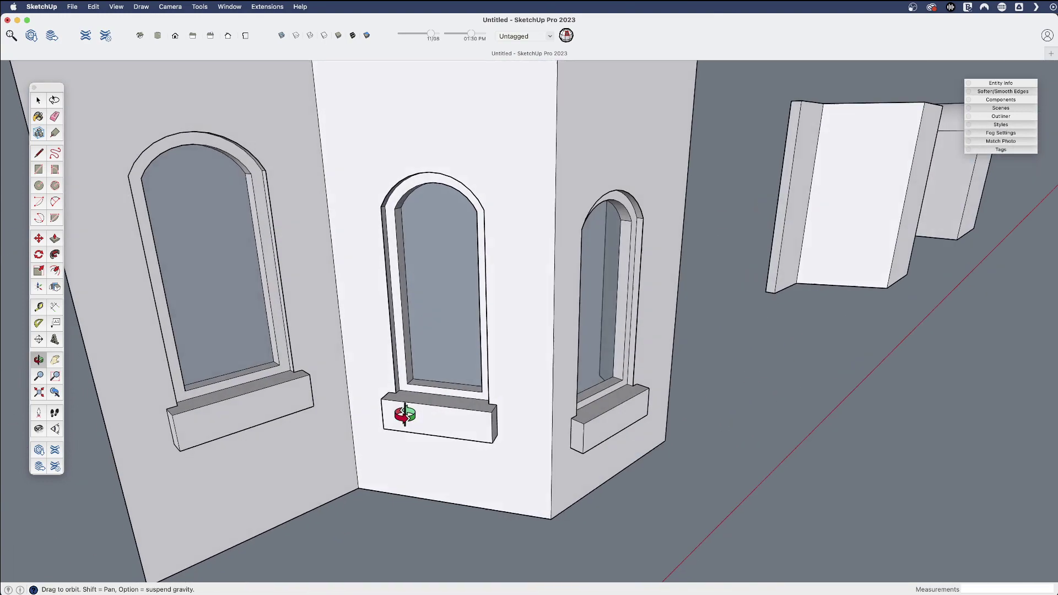
{"action": "scroll", "coordinate": [405, 414], "scroll_direction": "down", "scroll_amount": 5}
{"action": "middle_click_drag", "start_coordinate": [744, 331], "coordinate": [366, 366]}
{"action": "scroll", "coordinate": [253, 264], "scroll_direction": "up", "scroll_amount": 3}
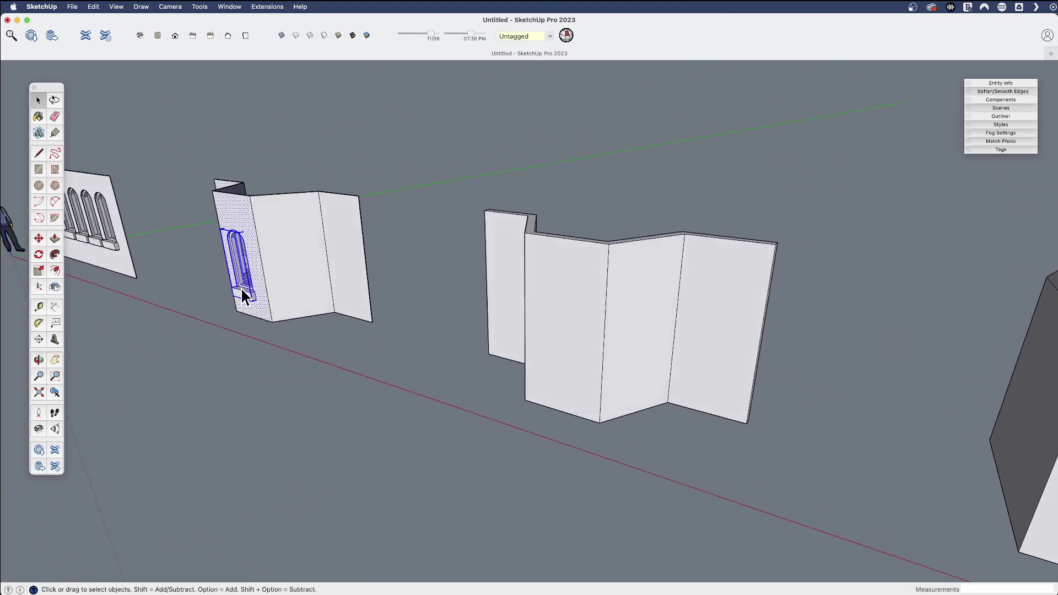
{"action": "key", "text": "super+v"}
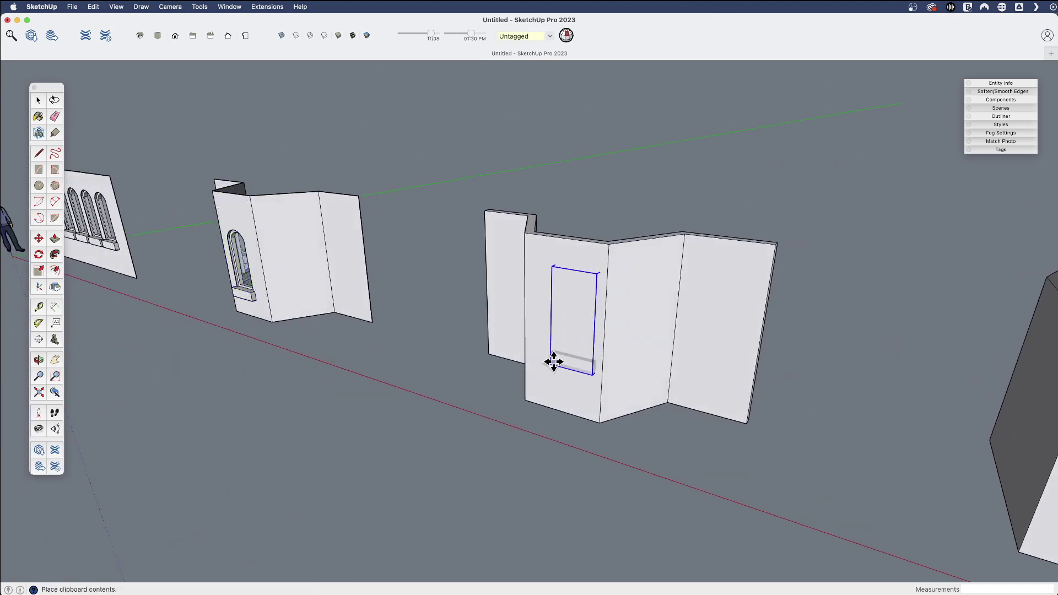
{"action": "left_click", "coordinate": [547, 359]}
{"action": "middle_click_drag", "start_coordinate": [547, 359], "coordinate": [551, 288]}
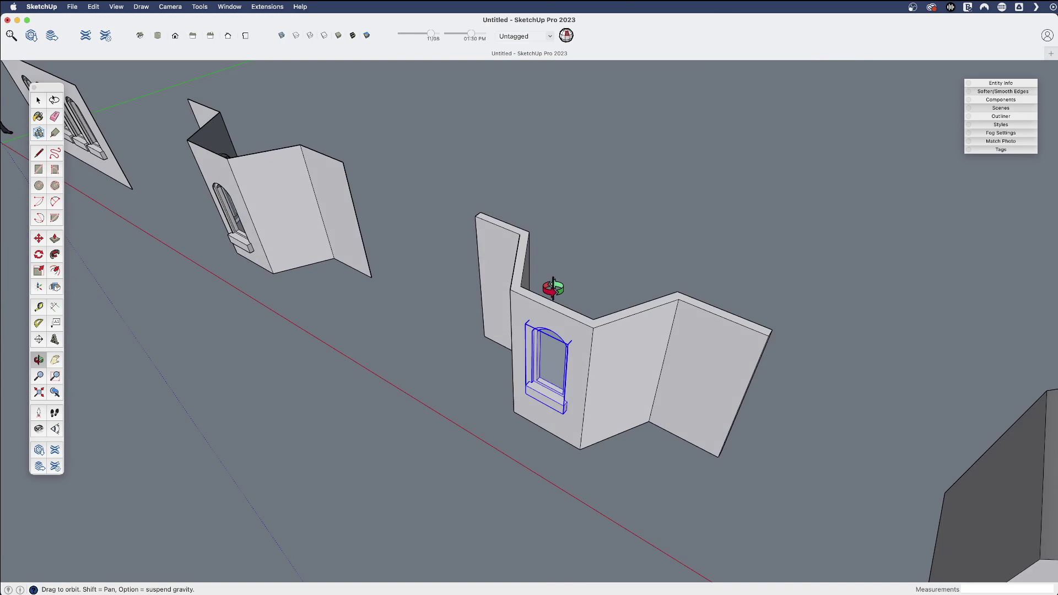
{"action": "scroll", "coordinate": [564, 350], "scroll_direction": "up", "scroll_amount": 3}
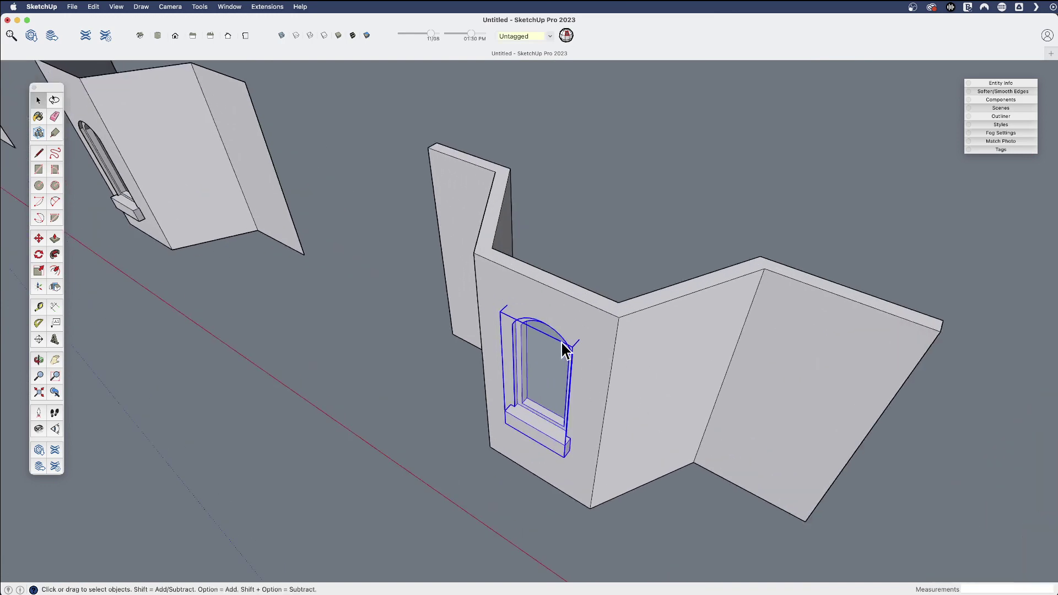
{"action": "middle_click_drag", "start_coordinate": [564, 350], "coordinate": [619, 239]}
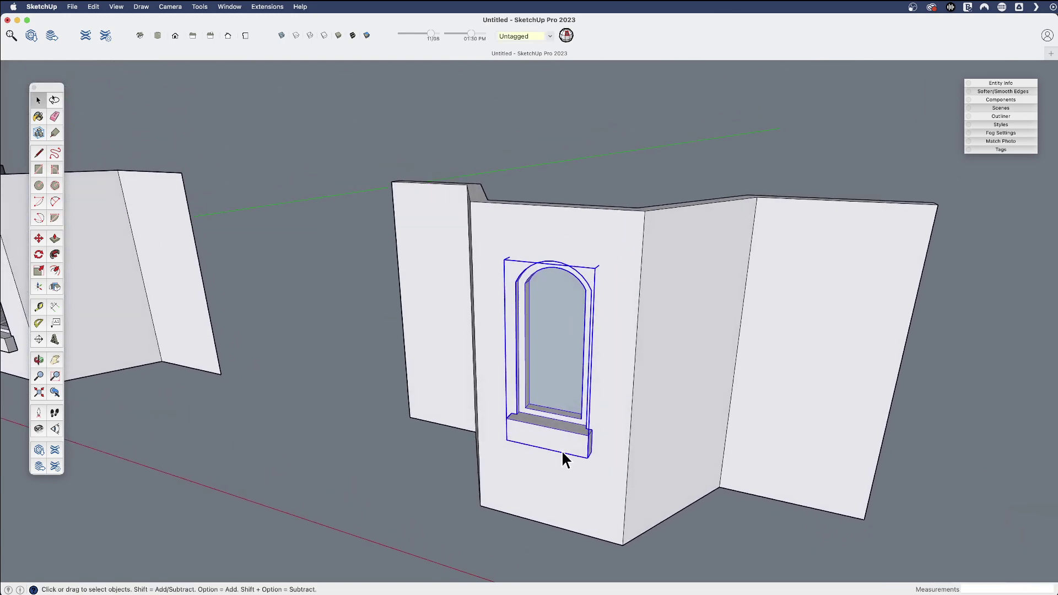
{"action": "middle_click_drag", "start_coordinate": [597, 276], "coordinate": [392, 285]}
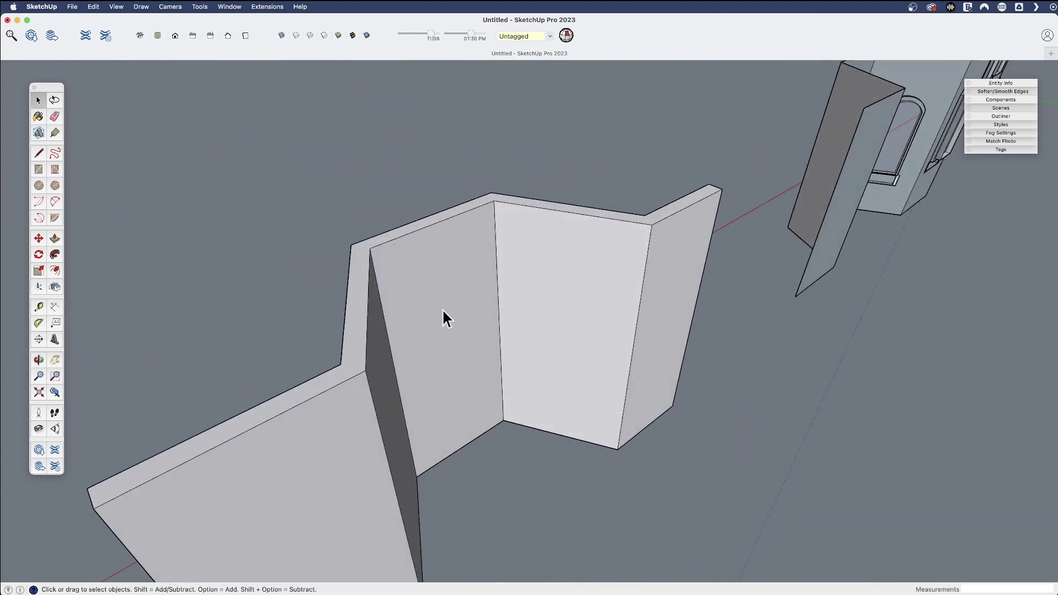
{"action": "middle_click_drag", "start_coordinate": [442, 313], "coordinate": [610, 422]}
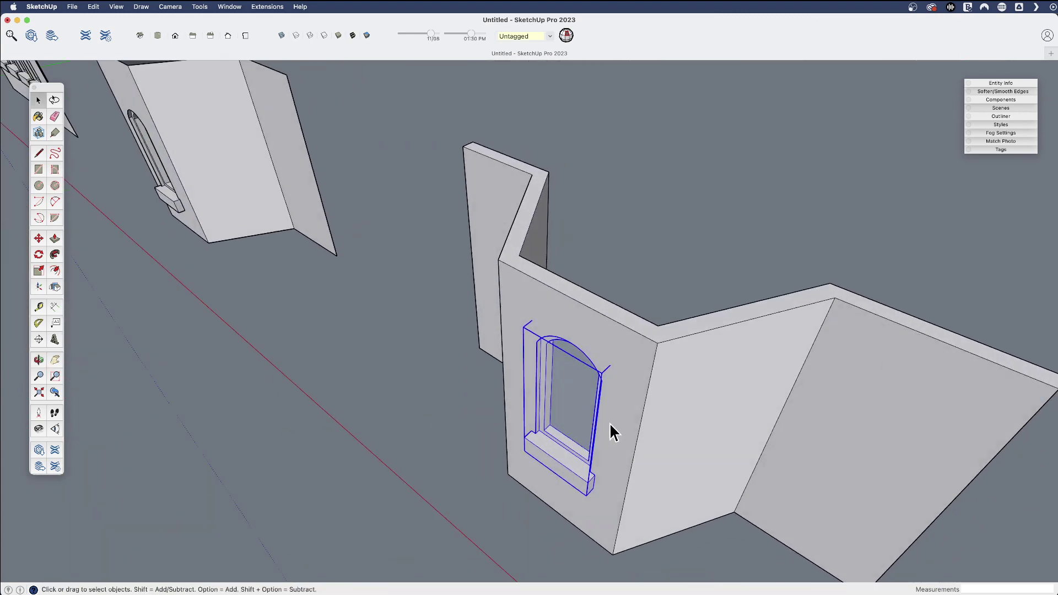
{"action": "scroll", "coordinate": [549, 412], "scroll_direction": "down", "scroll_amount": 5}
{"action": "middle_click_drag", "start_coordinate": [520, 473], "coordinate": [479, 303]}
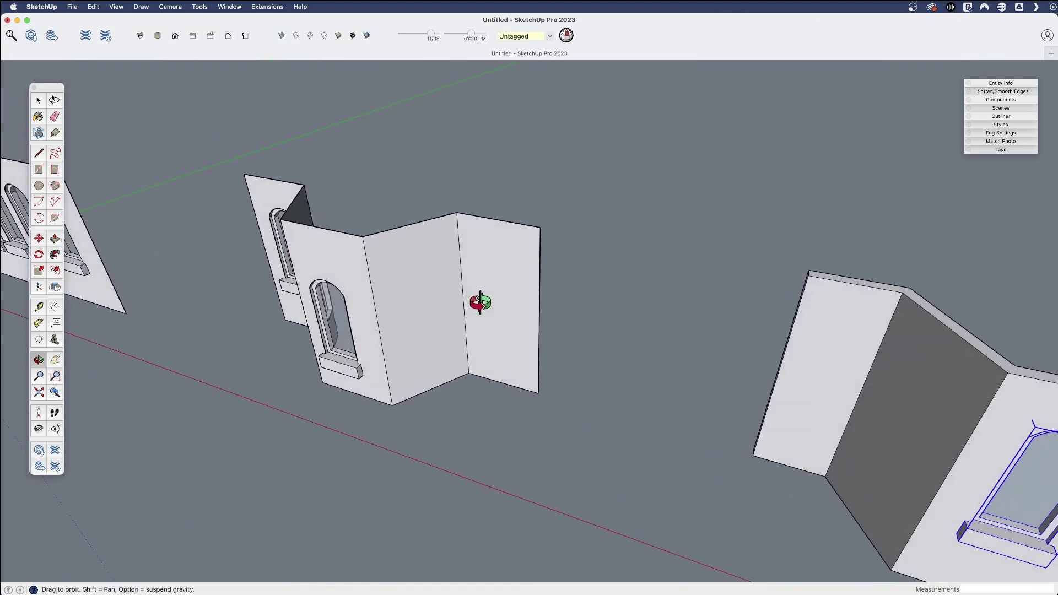
- Push the window's glass face back deeper into the wall, then check the recess
{"action": "double_click", "coordinate": [350, 372]}
{"action": "key", "text": "p"}
{"action": "left_click", "coordinate": [338, 348]}
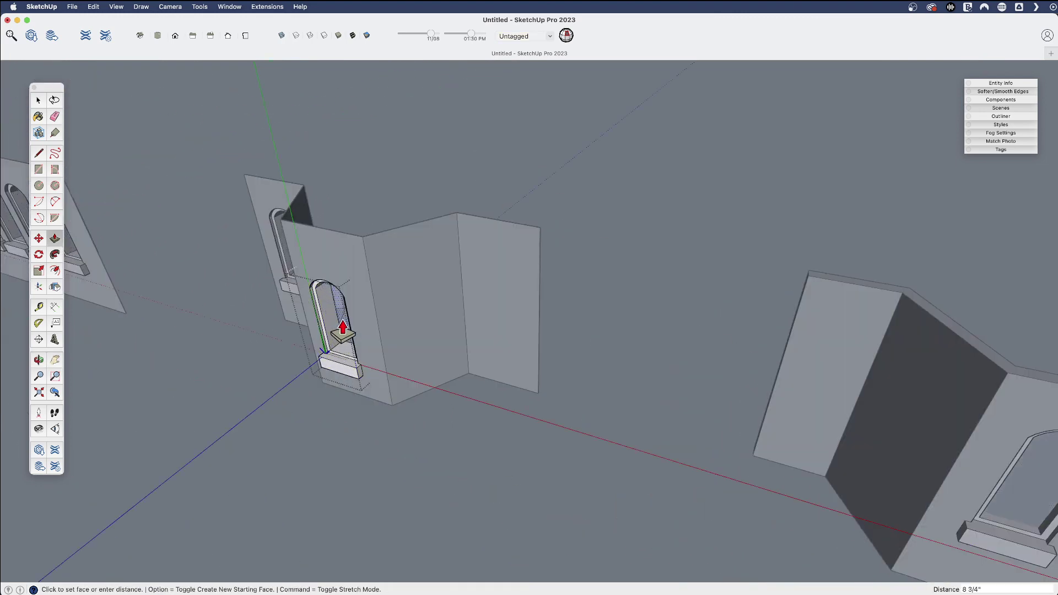
{"action": "left_click", "coordinate": [343, 328]}
{"action": "middle_click_drag", "start_coordinate": [378, 366], "coordinate": [543, 272]}
{"action": "scroll", "coordinate": [378, 349], "scroll_direction": "up", "scroll_amount": 5}
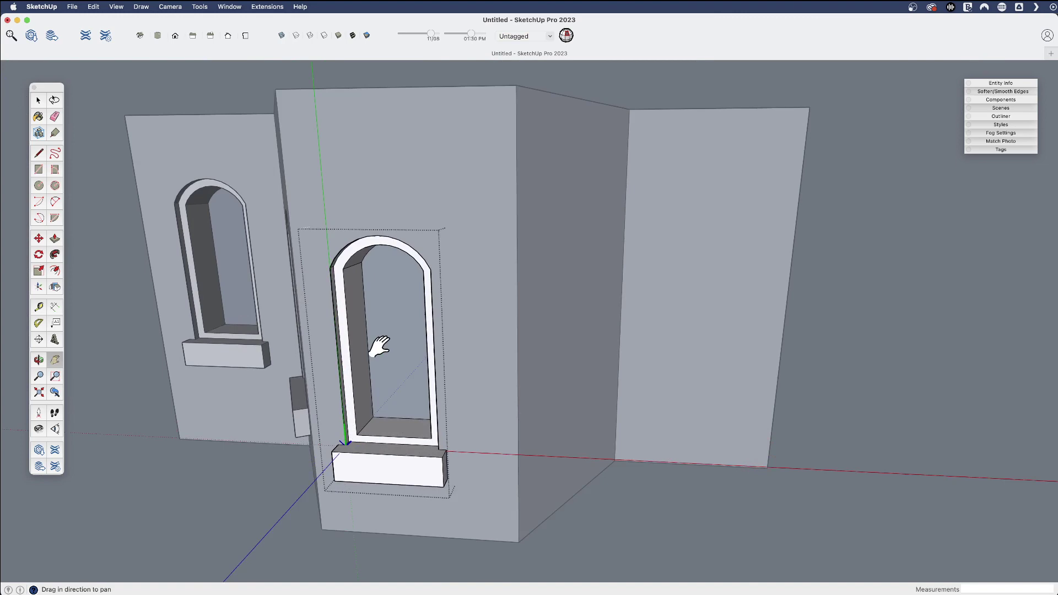
{"action": "middle_click_drag", "start_coordinate": [378, 349], "coordinate": [713, 373]}
{"action": "scroll", "coordinate": [406, 441], "scroll_direction": "down", "scroll_amount": 5}
{"action": "scroll", "coordinate": [243, 378], "scroll_direction": "up", "scroll_amount": 8}
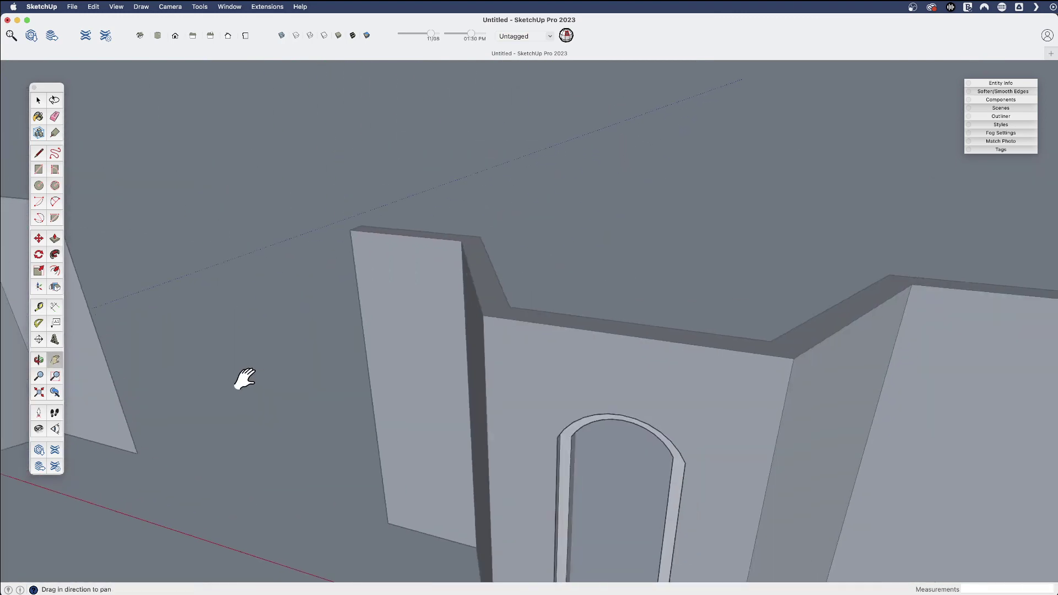
{"action": "middle_click_drag", "start_coordinate": [243, 378], "coordinate": [213, 477]}
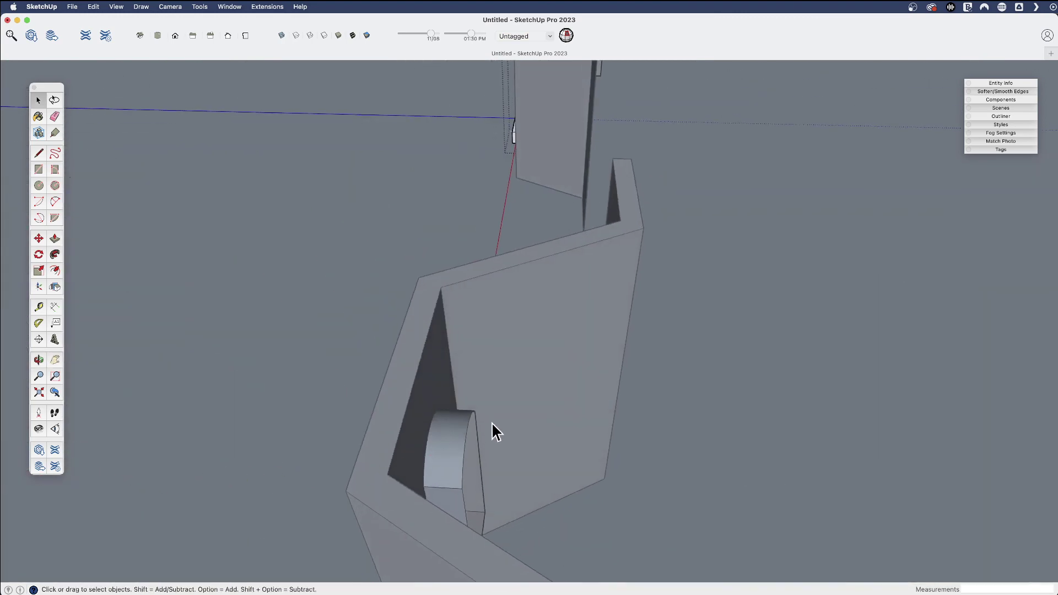
{"action": "middle_click_drag", "start_coordinate": [492, 422], "coordinate": [160, 390]}
{"action": "scroll", "coordinate": [428, 380], "scroll_direction": "down", "scroll_amount": 4}
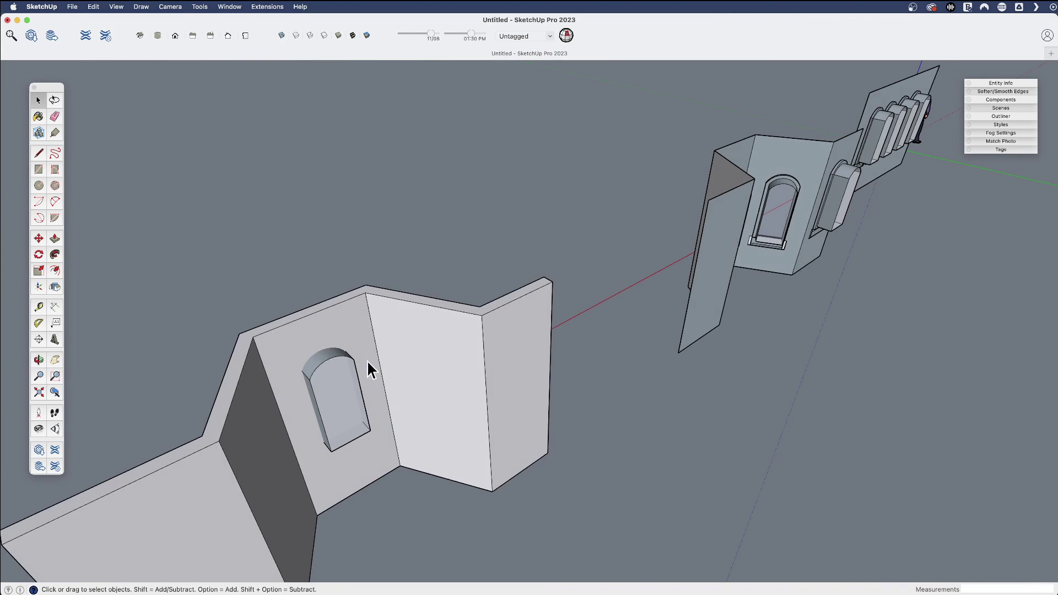
{"action": "middle_click_drag", "start_coordinate": [326, 370], "coordinate": [665, 429]}
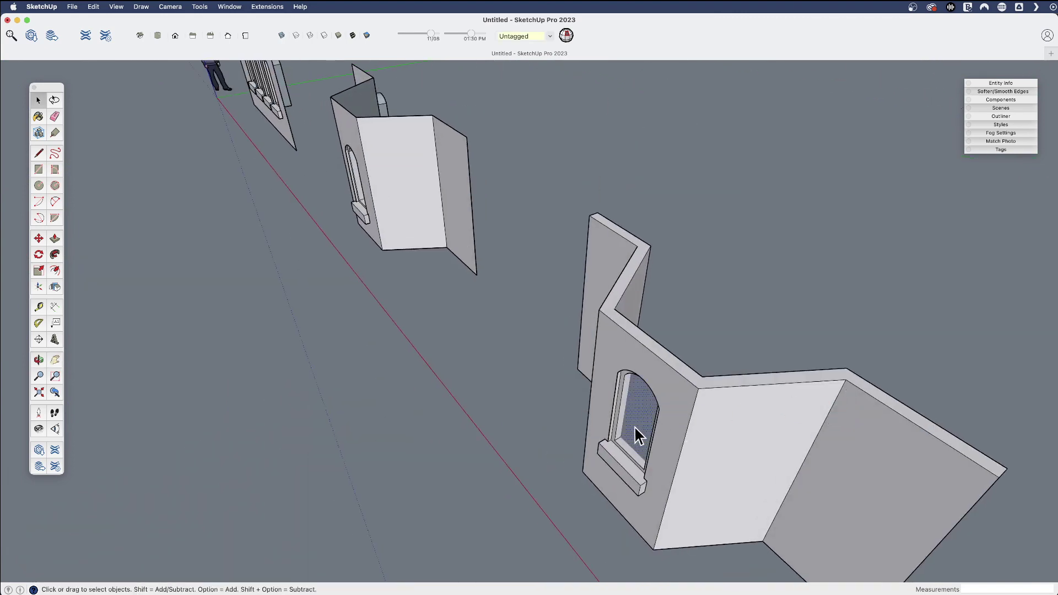
{"action": "middle_click_drag", "start_coordinate": [630, 464], "coordinate": [607, 413]}
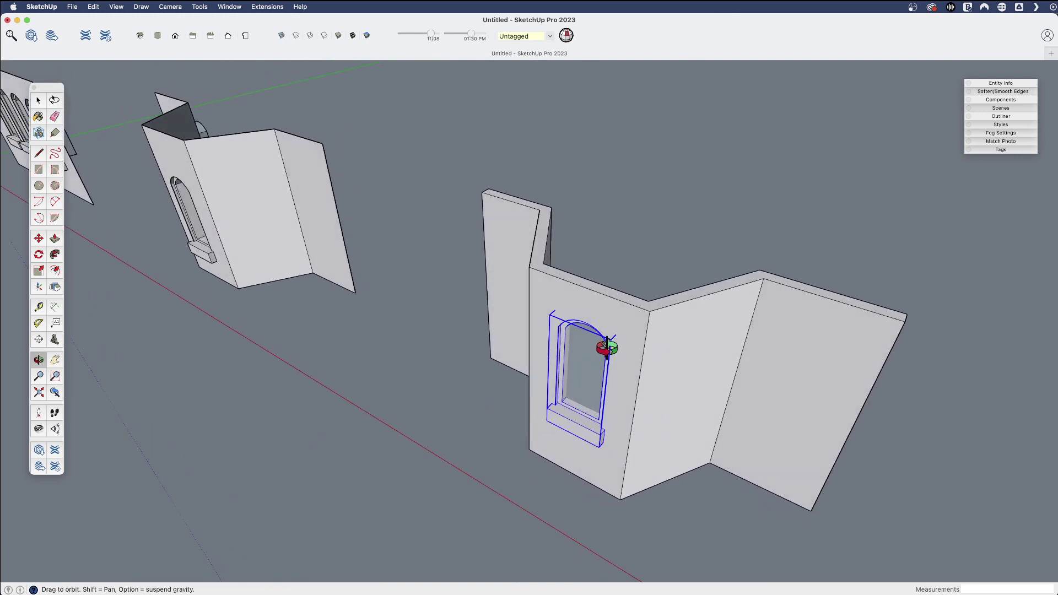
{"action": "middle_click_drag", "start_coordinate": [617, 414], "coordinate": [548, 395]}
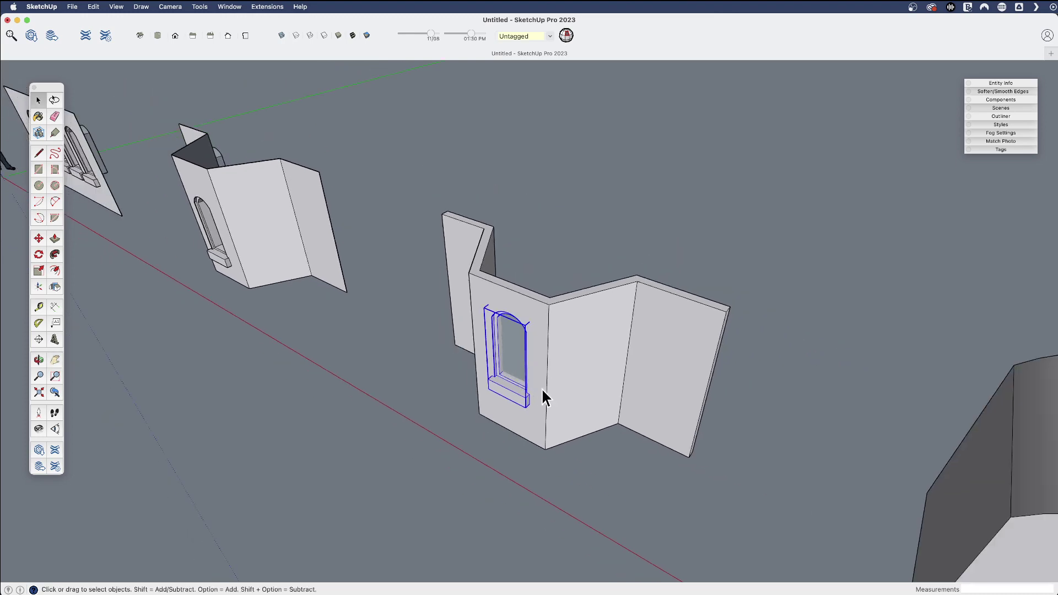
{"action": "middle_click_drag", "start_coordinate": [430, 373], "coordinate": [434, 425]}
- Make the side-wall window into component Component#1 and select it
{"action": "left_click", "coordinate": [411, 407], "text": "shift"}
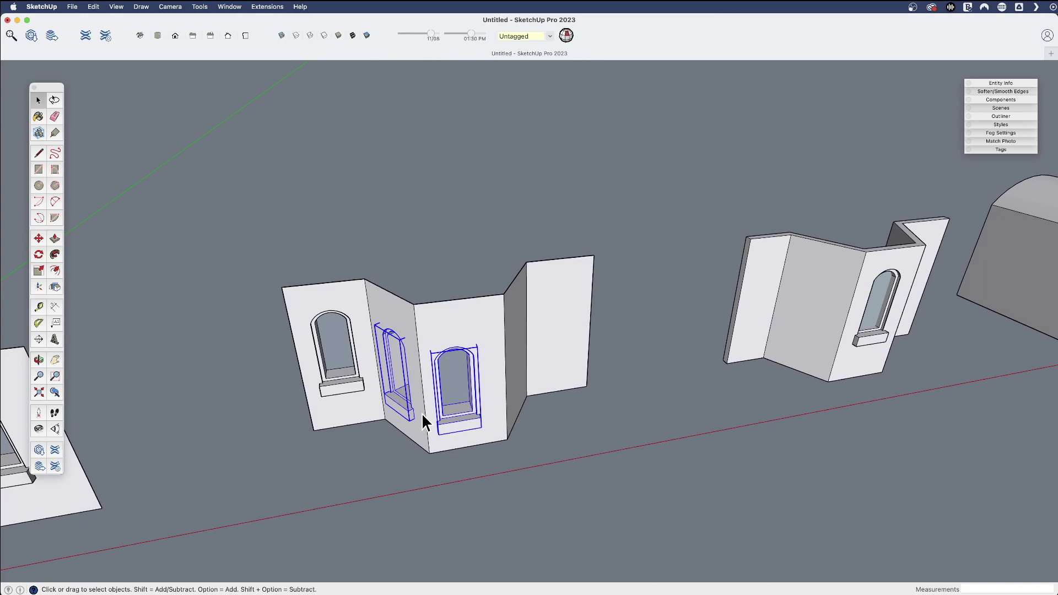
{"action": "key", "text": "g"}
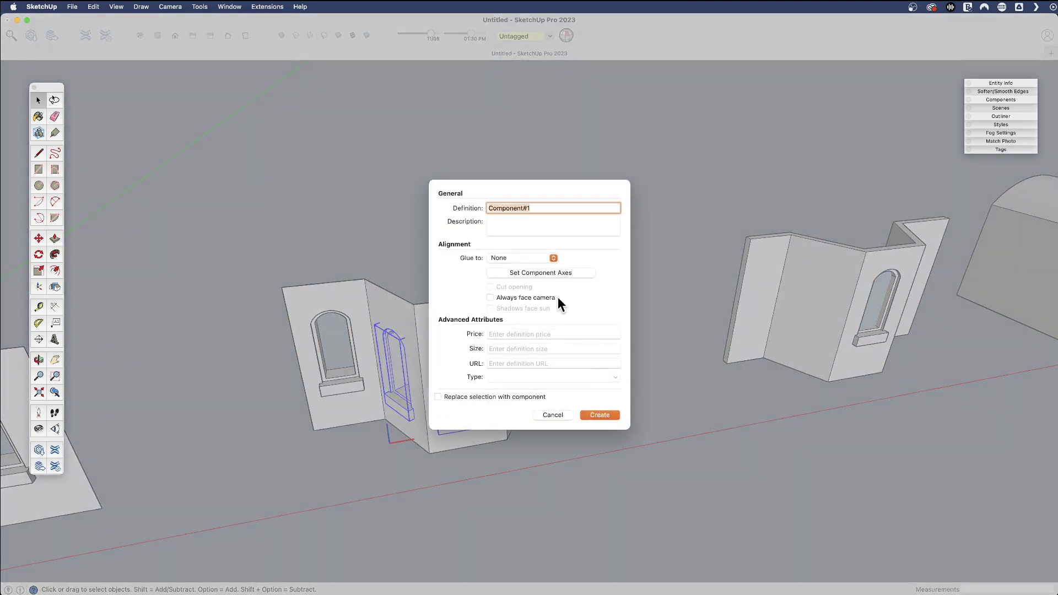
{"action": "left_click", "coordinate": [598, 415]}
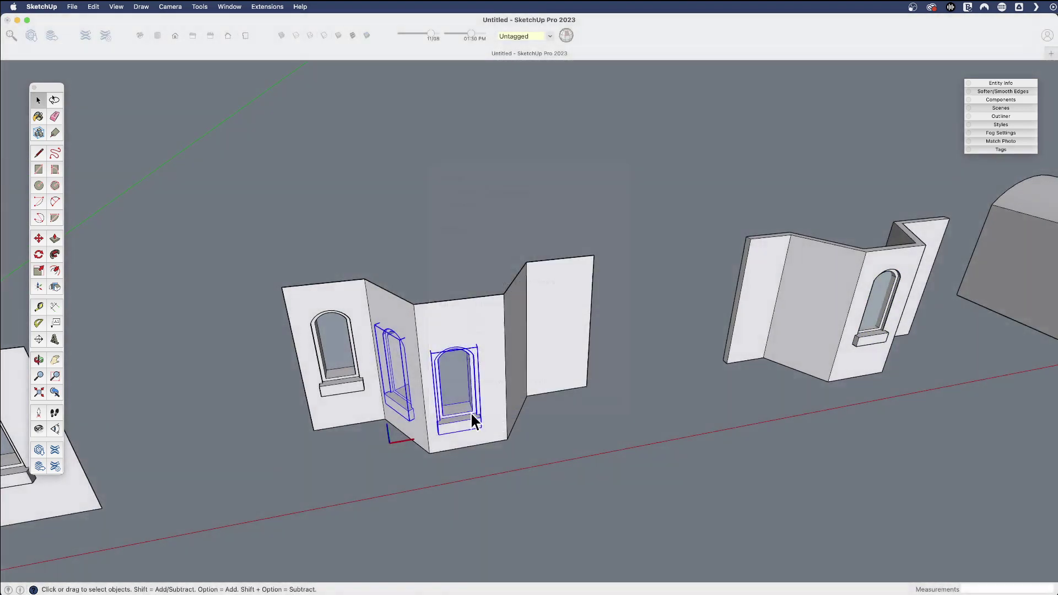
{"action": "middle_click_drag", "start_coordinate": [472, 419], "coordinate": [451, 439]}
{"action": "left_click", "coordinate": [451, 438]}
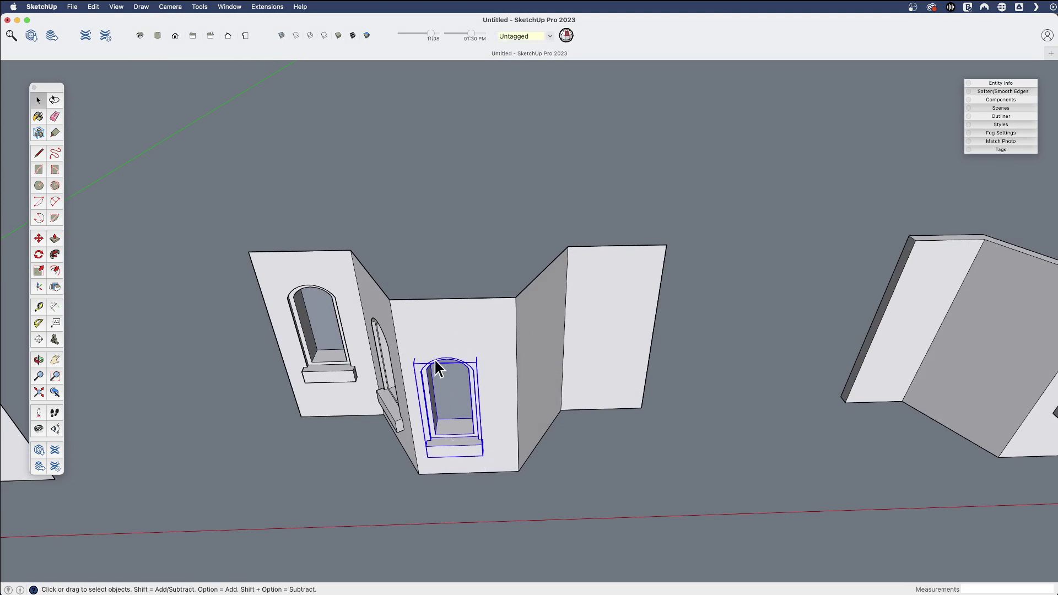
{"action": "scroll", "coordinate": [429, 368], "scroll_direction": "down", "scroll_amount": 2}
{"action": "middle_click_drag", "start_coordinate": [393, 373], "coordinate": [440, 359]}
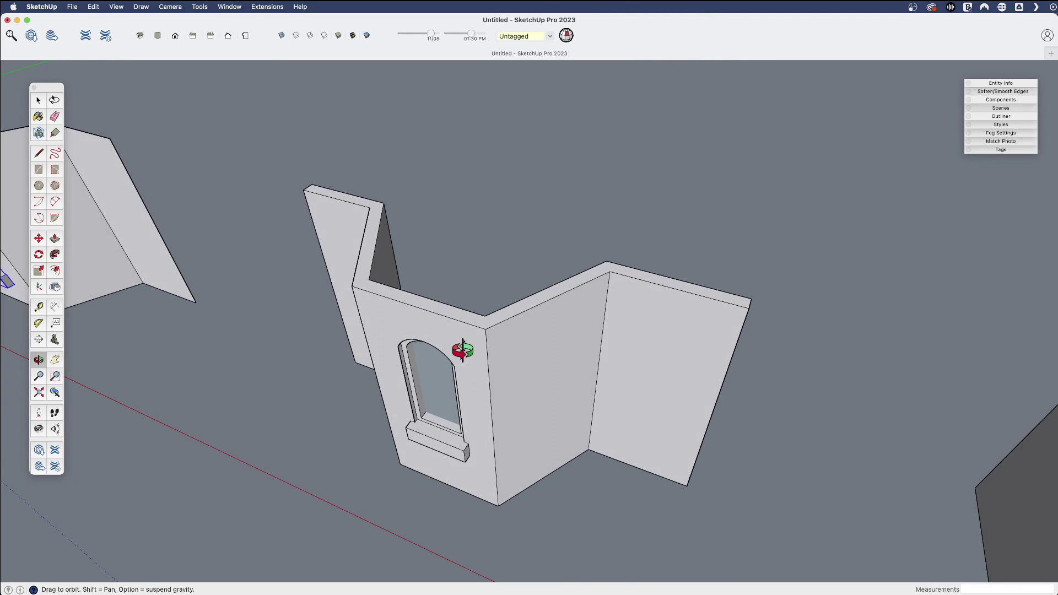
- Draw a ground rectangle on open ground beside the walls
{"action": "middle_click_drag", "start_coordinate": [463, 351], "coordinate": [485, 347]}
{"action": "scroll", "coordinate": [544, 404], "scroll_direction": "down", "scroll_amount": 3}
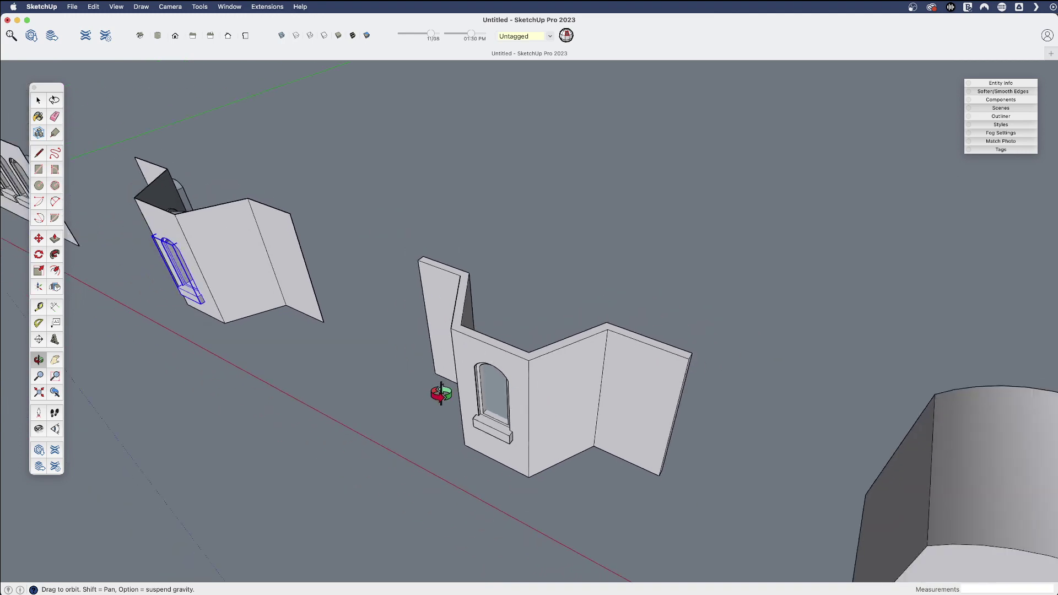
{"action": "key", "text": "h"}
{"action": "left_click_drag", "start_coordinate": [230, 300], "coordinate": [597, 472]}
{"action": "left_click_drag", "start_coordinate": [421, 330], "coordinate": [321, 407]}
{"action": "key", "text": "r"}
{"action": "left_click", "coordinate": [284, 366]}
{"action": "left_click", "coordinate": [639, 236]}
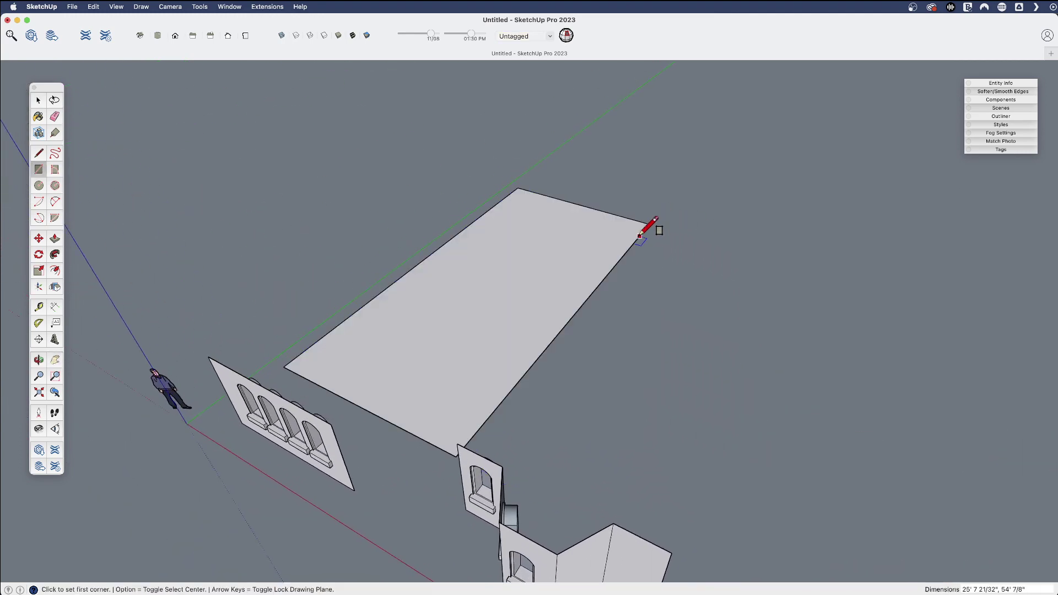
- Pull the rectangle up into a tall box and paste an arched window onto it
{"action": "key", "text": "p"}
{"action": "left_click_drag", "start_coordinate": [465, 378], "coordinate": [441, 276]}
{"action": "scroll", "coordinate": [408, 309], "scroll_direction": "up", "scroll_amount": 3}
{"action": "key", "text": "h"}
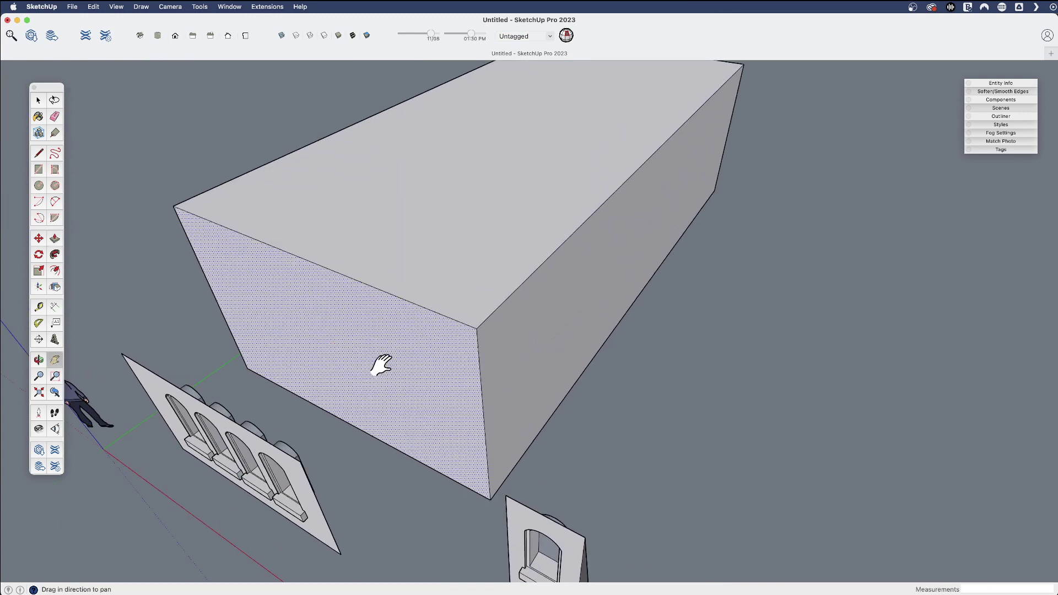
{"action": "middle_click_drag", "start_coordinate": [382, 364], "coordinate": [420, 335]}
{"action": "key", "text": "space"}
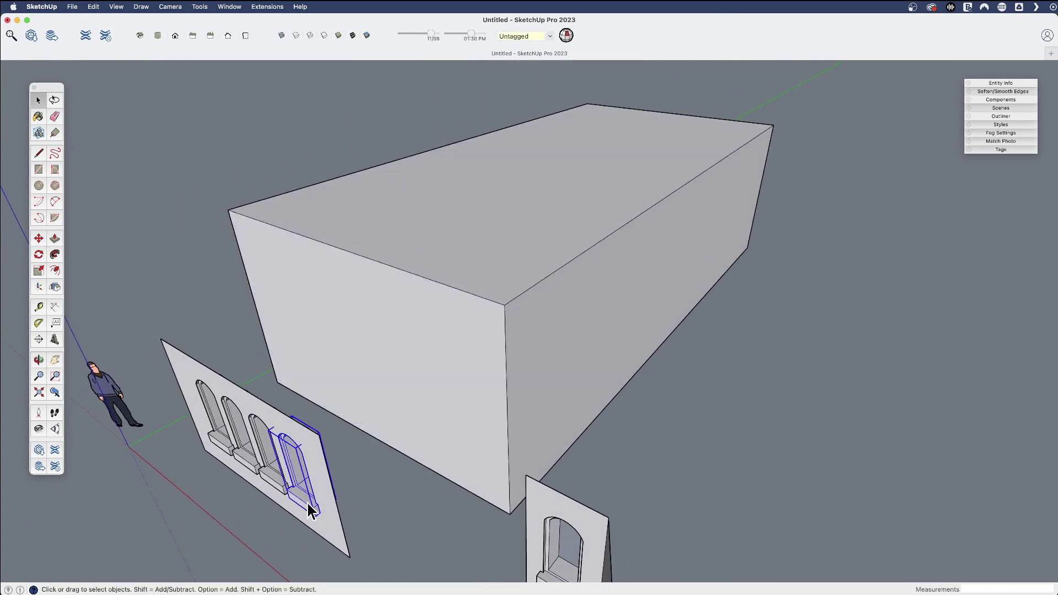
{"action": "key", "text": "super+v"}
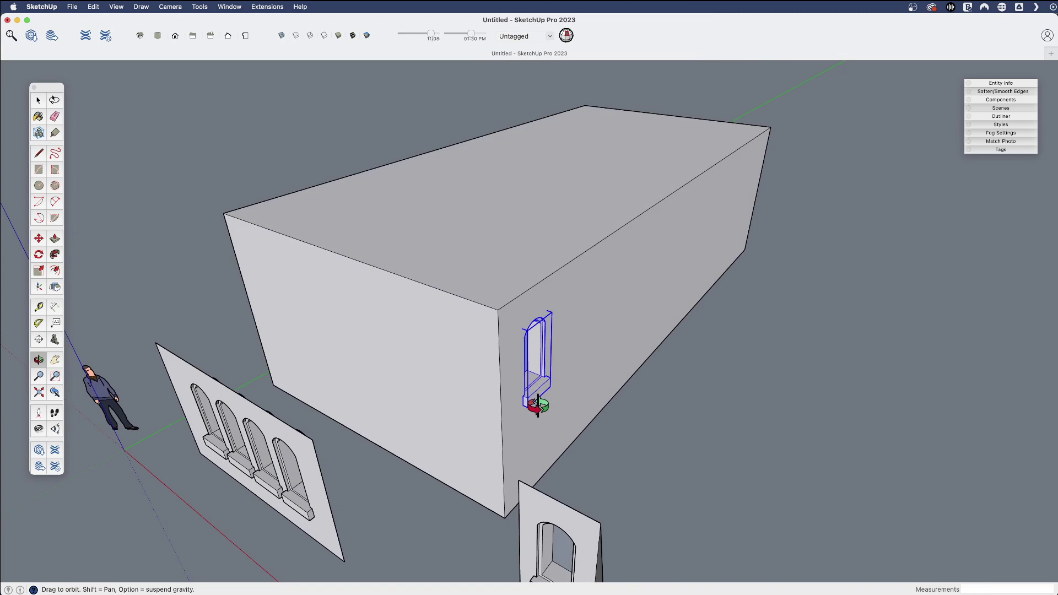
- Copy the window downward to form a second row
{"action": "middle_click_drag", "start_coordinate": [537, 405], "coordinate": [421, 463]}
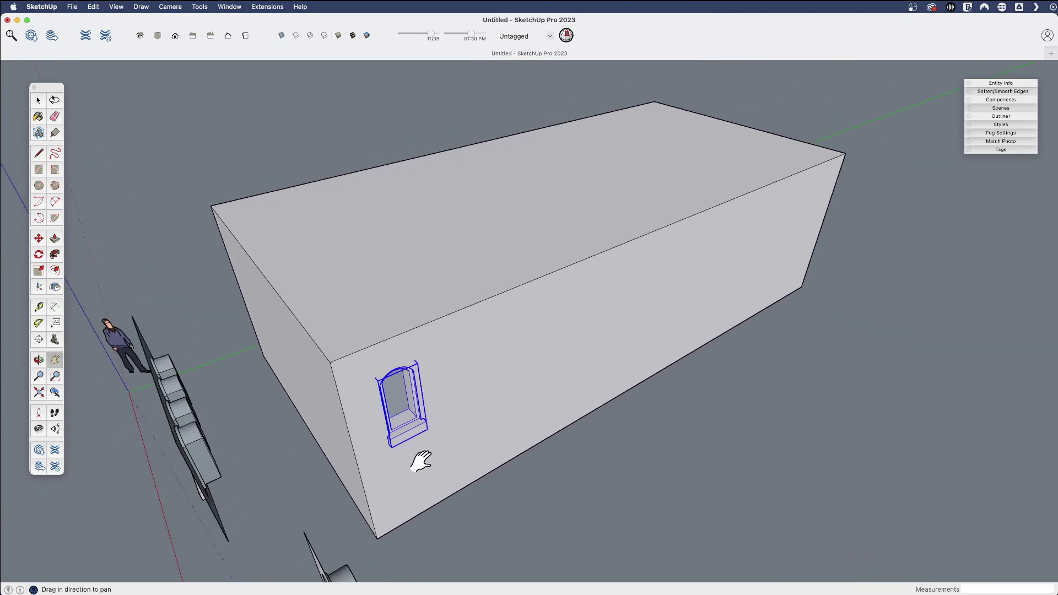
{"action": "key", "text": "alt"}
{"action": "left_click", "coordinate": [449, 395]}
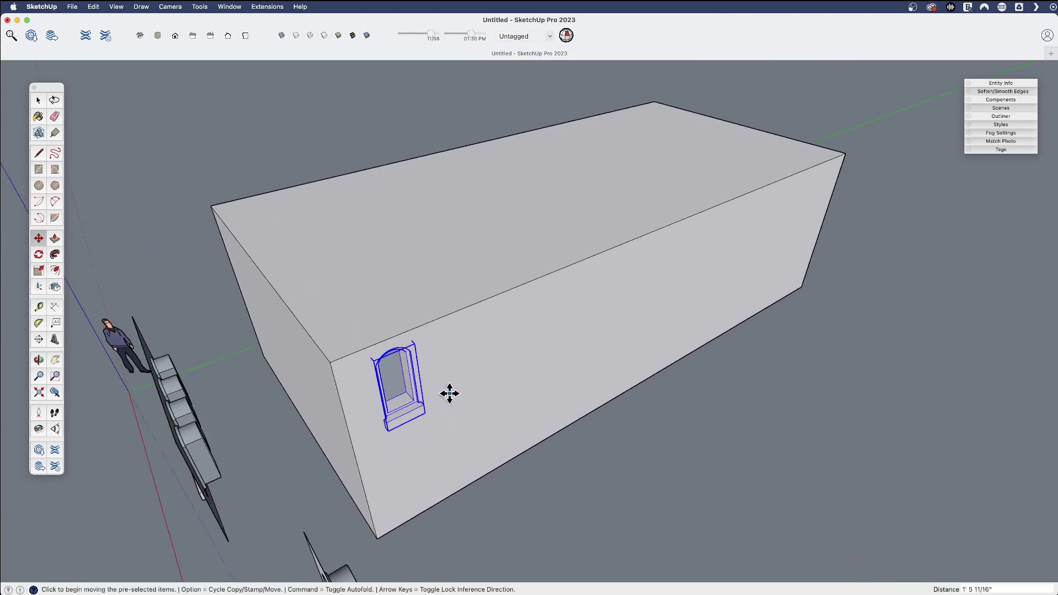
{"action": "left_click", "coordinate": [460, 460]}
- Copy the window pair sideways as a 3x array, making four columns
{"action": "key", "text": "space"}
{"action": "left_click", "coordinate": [404, 396], "text": "shift"}
{"action": "key", "text": "m"}
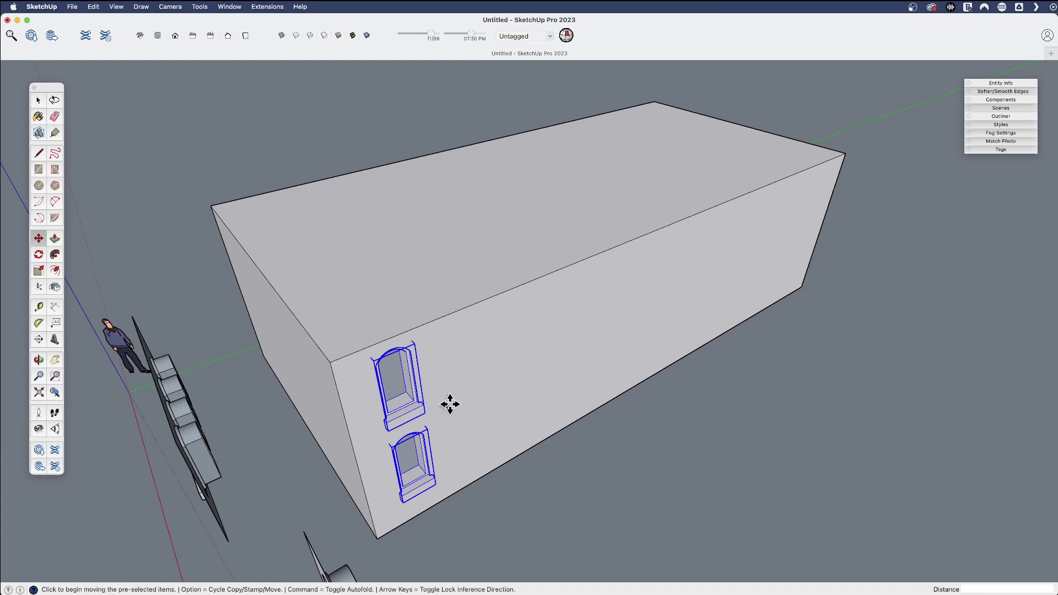
{"action": "key", "text": "alt"}
{"action": "left_click", "coordinate": [465, 377]}
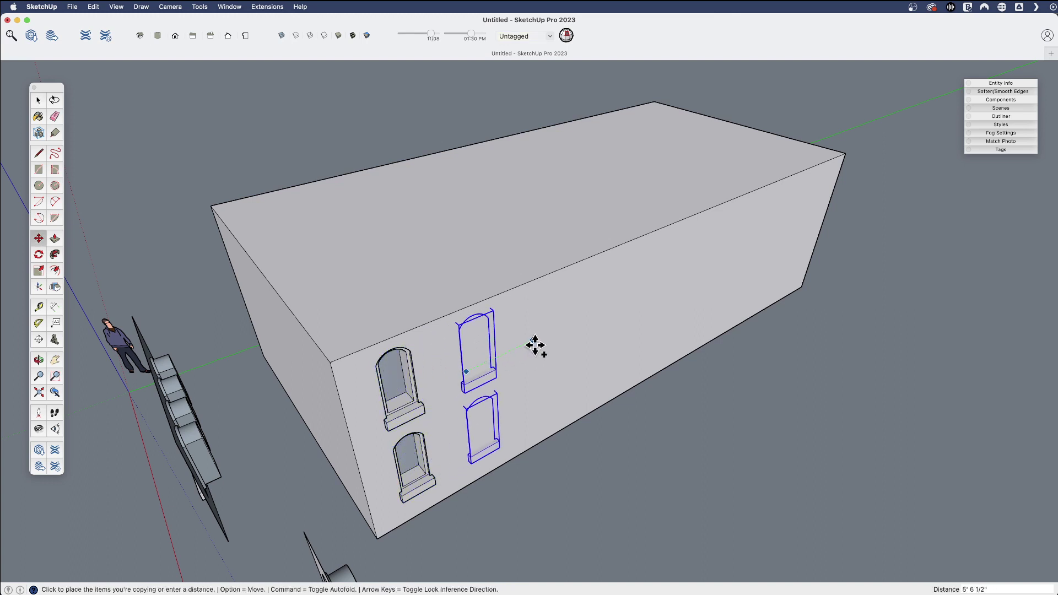
{"action": "left_click", "coordinate": [521, 349]}
{"action": "type", "text": "3x"}
{"action": "key", "text": "Return"}
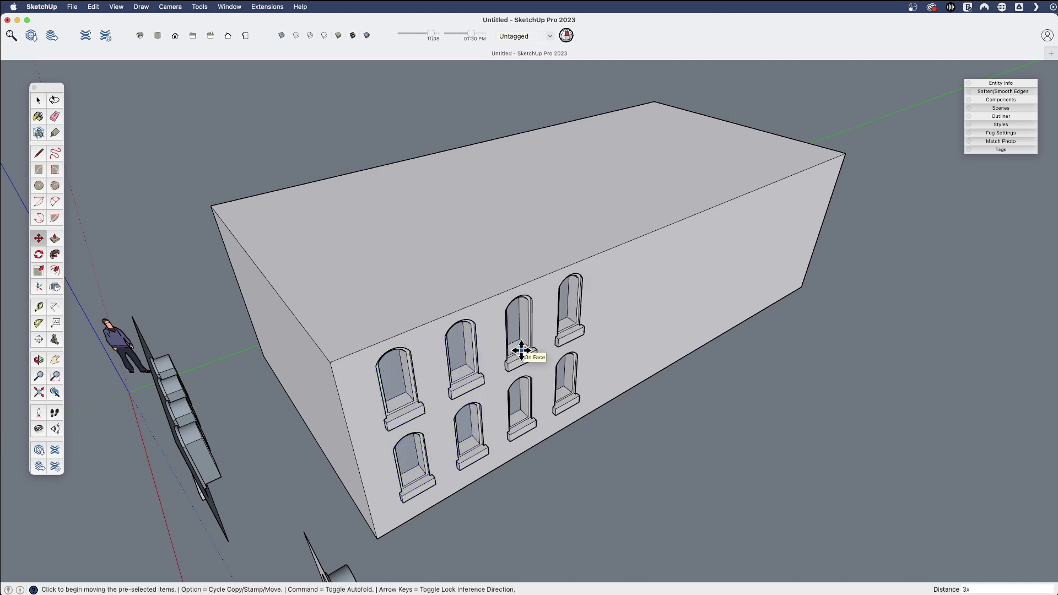
{"action": "middle_click_drag", "start_coordinate": [560, 347], "coordinate": [506, 433]}
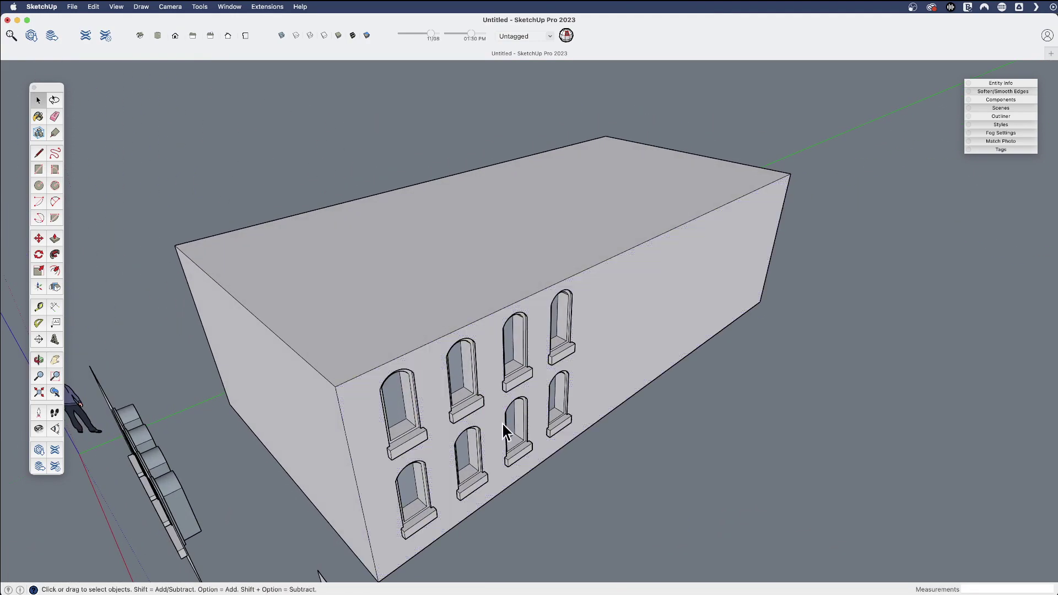
- Paste a window onto the box's top face and copy it into a row of three
{"action": "left_click", "coordinate": [416, 436]}
{"action": "middle_click_drag", "start_coordinate": [416, 435], "coordinate": [443, 471]}
{"action": "key", "text": "super+v"}
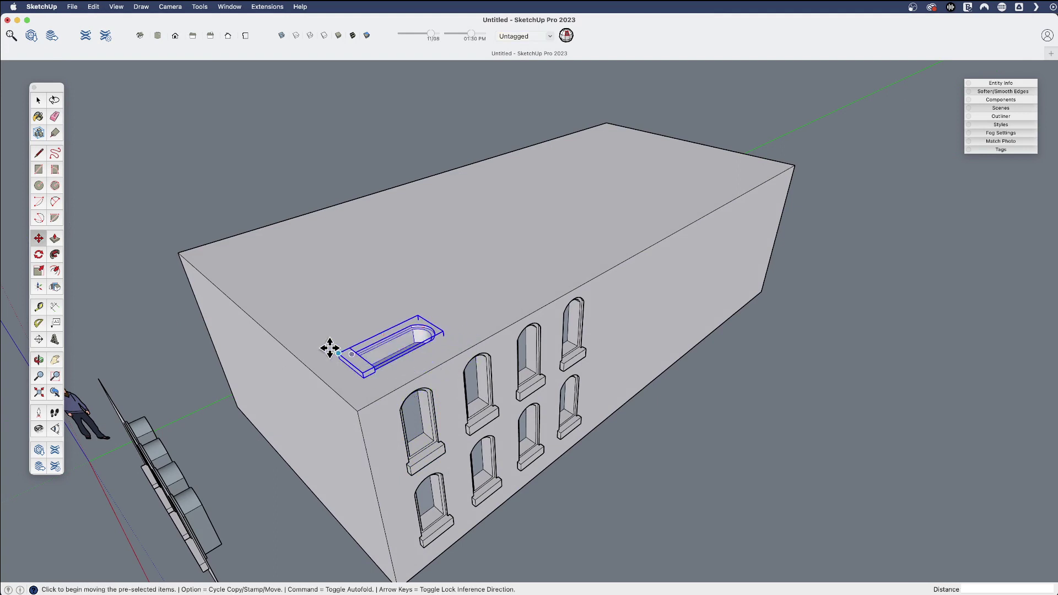
{"action": "left_click", "coordinate": [329, 366]}
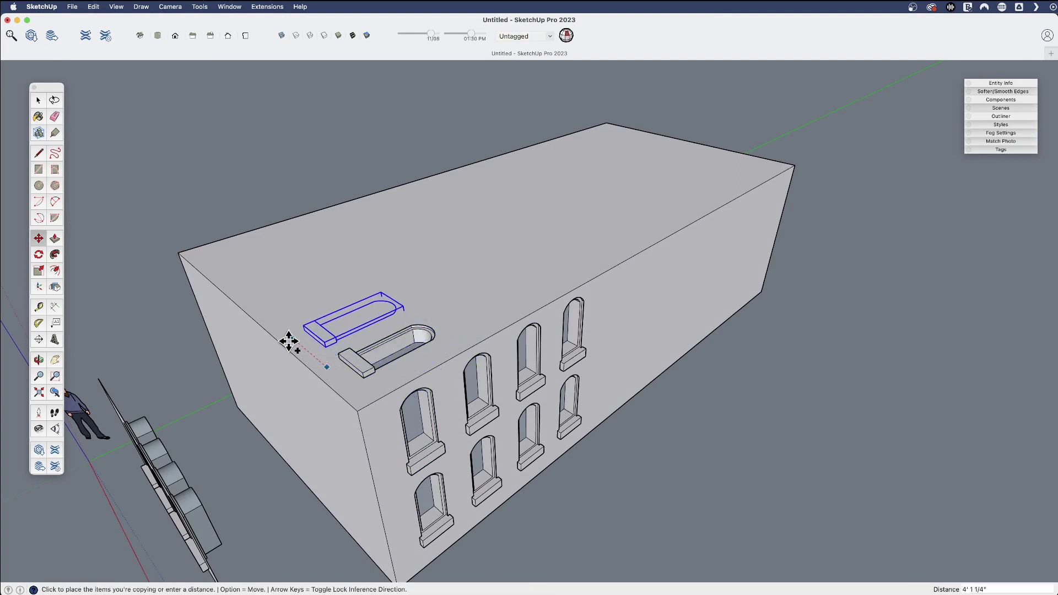
{"action": "key", "text": "Return"}
{"action": "key", "text": "space"}
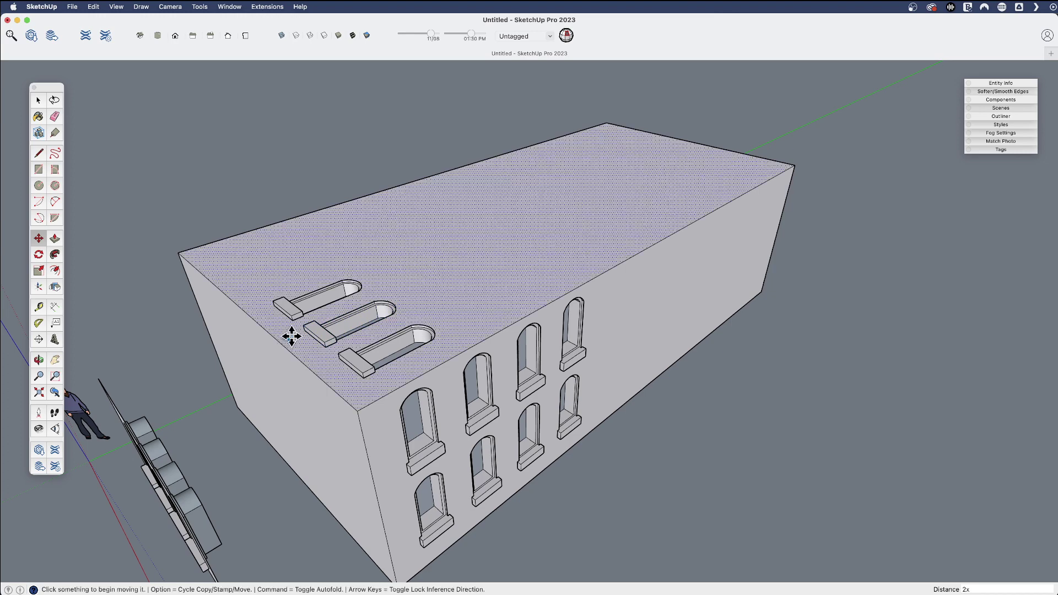
{"action": "middle_click_drag", "start_coordinate": [290, 338], "coordinate": [343, 334]}
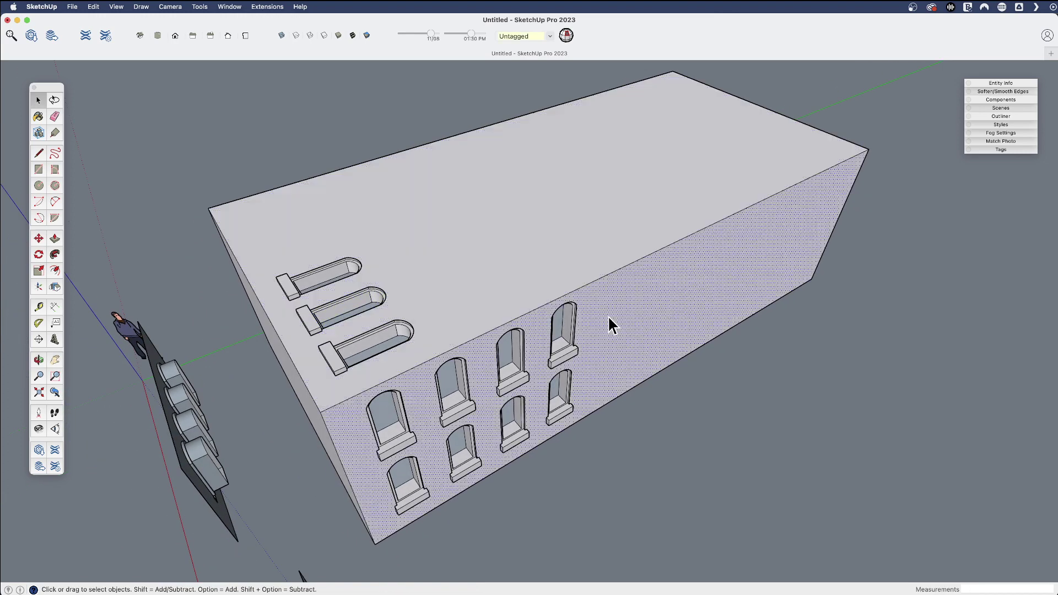
- Select the wall and three rooftop windows and copy them twice along the box with 2x
{"action": "left_click", "coordinate": [564, 353]}
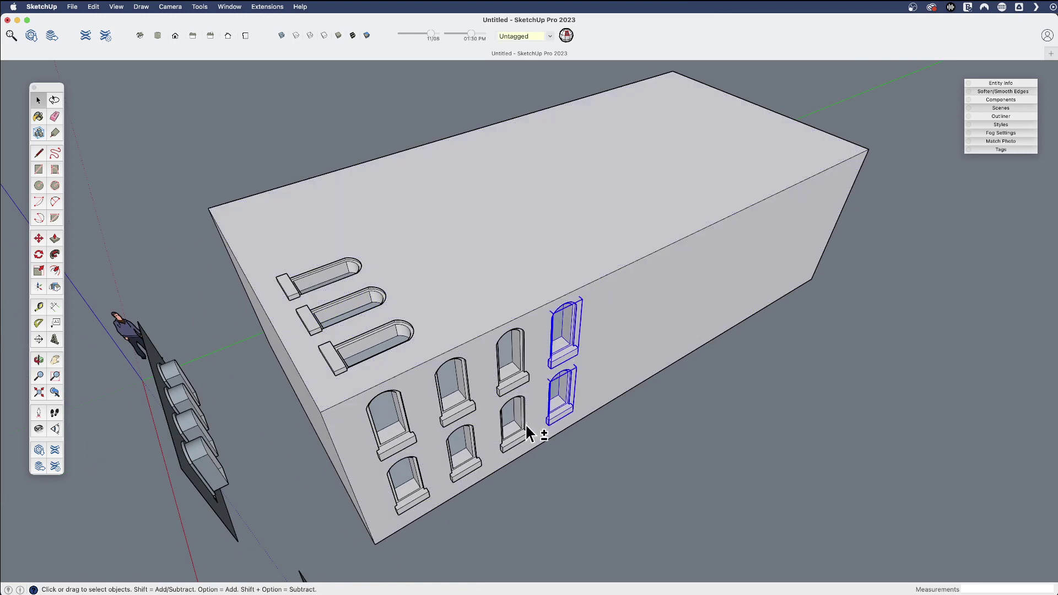
{"action": "left_click", "coordinate": [512, 388], "text": "shift"}
{"action": "left_click", "coordinate": [389, 333], "text": "shift"}
{"action": "left_click", "coordinate": [356, 309], "text": "shift"}
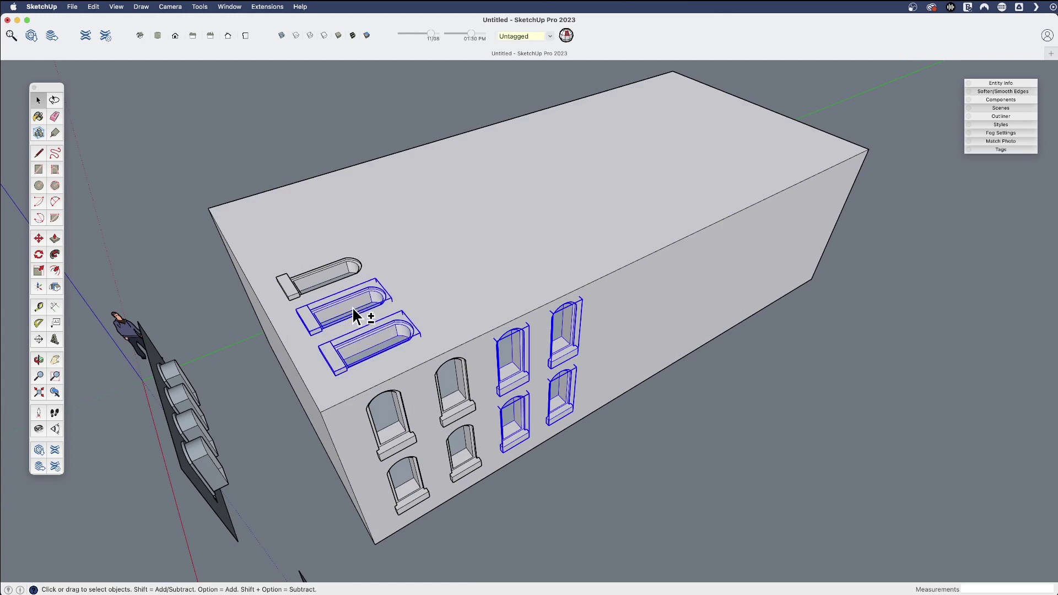
{"action": "left_click", "coordinate": [333, 274], "text": "shift"}
{"action": "key", "text": "m"}
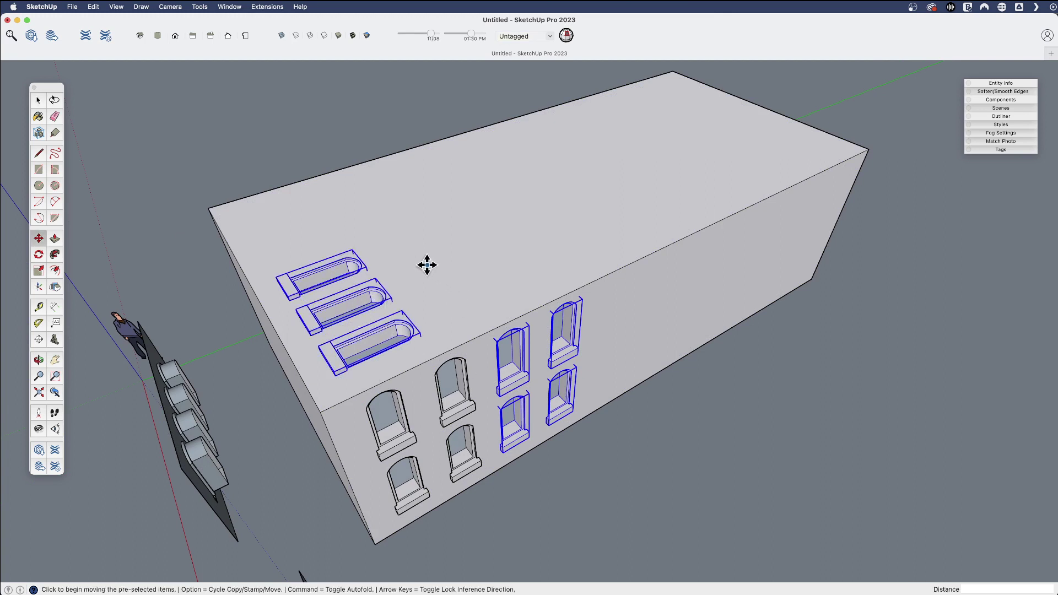
{"action": "left_click", "coordinate": [427, 265]}
{"action": "key", "text": "alt"}
{"action": "left_click", "coordinate": [566, 217]}
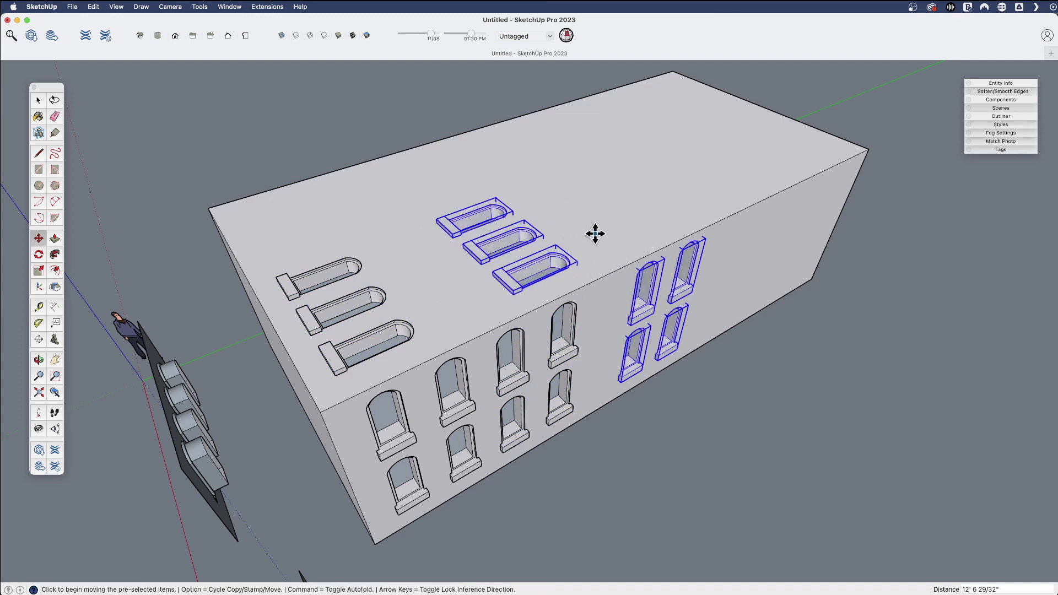
{"action": "type", "text": "2x"}
{"action": "key", "text": "Return"}
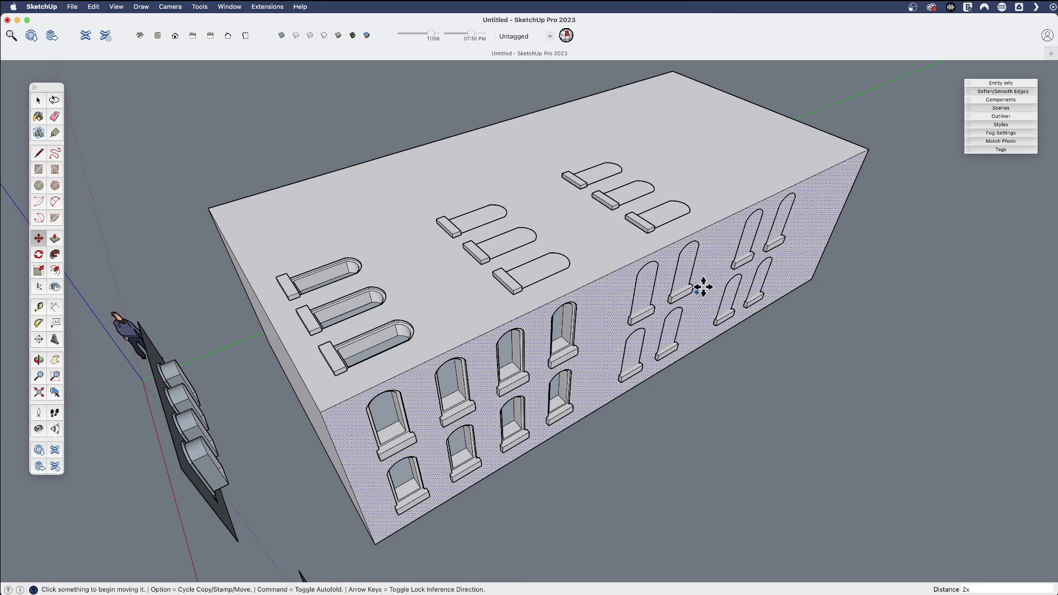
- Undo the window copies and erase the three rooftop windows
{"action": "key", "text": "q"}
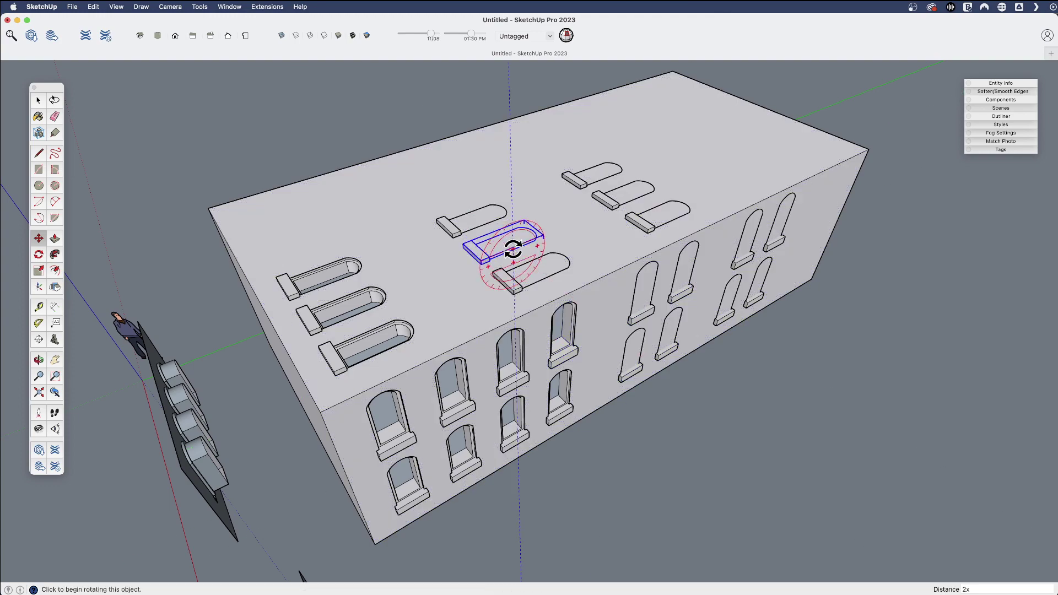
{"action": "key", "text": "m"}
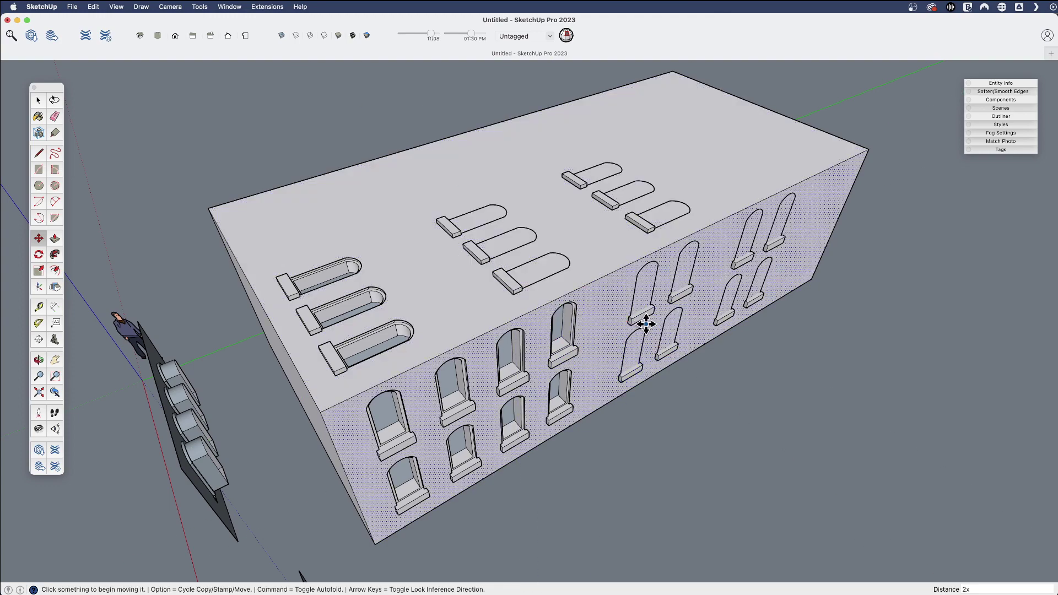
{"action": "key", "text": "super+z"}
{"action": "key", "text": "super+z"}
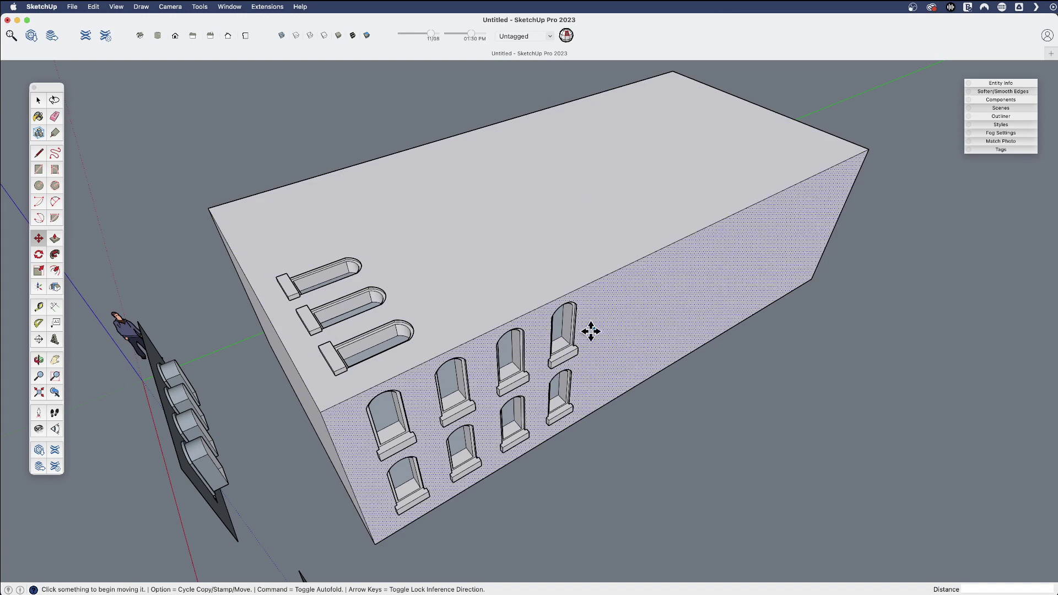
{"action": "key", "text": "e"}
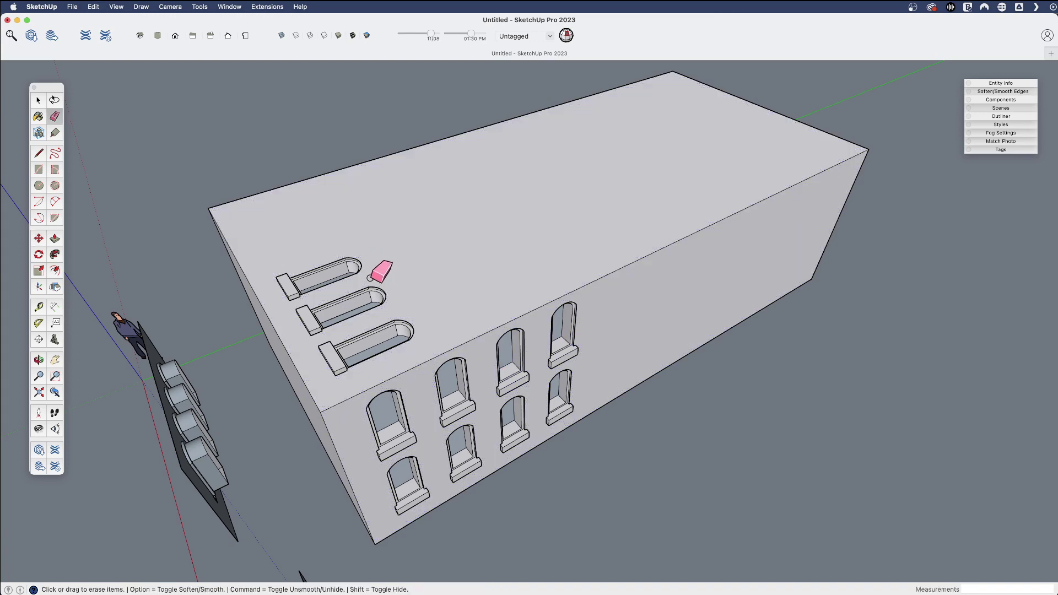
{"action": "left_click", "coordinate": [370, 277]}
{"action": "left_click", "coordinate": [379, 293]}
{"action": "left_click", "coordinate": [402, 330]}
- Orbit and pan to frame the building with its eight end-wall windows
{"action": "key", "text": "h"}
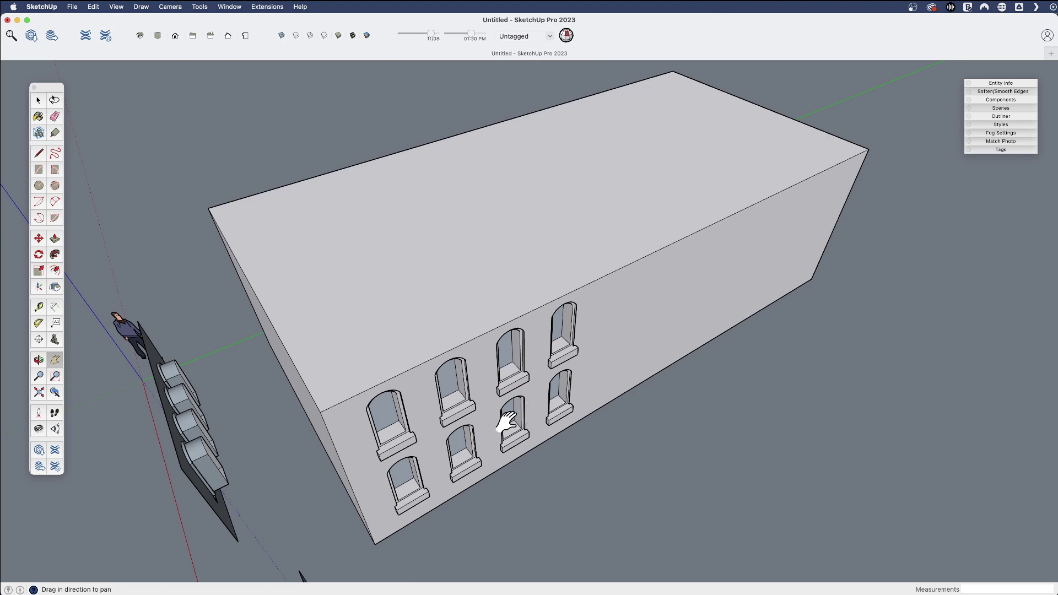
{"action": "middle_click_drag", "start_coordinate": [506, 422], "coordinate": [480, 384]}
{"action": "key", "text": "space"}
{"action": "middle_click_drag", "start_coordinate": [522, 440], "coordinate": [518, 416]}
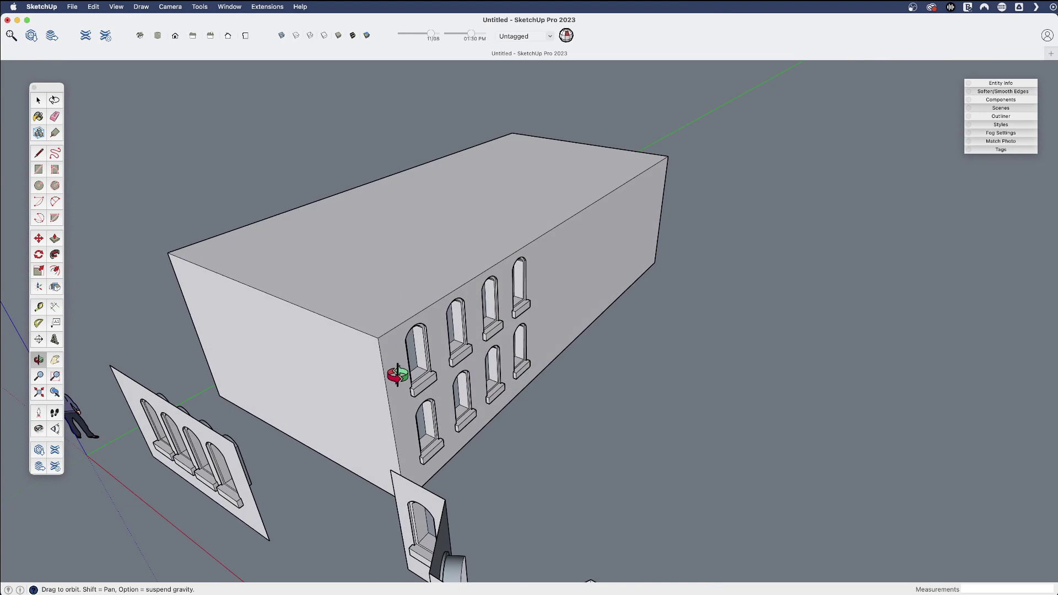
{"action": "scroll", "coordinate": [460, 375], "scroll_direction": "down", "scroll_amount": 3}
{"action": "middle_click_drag", "start_coordinate": [421, 365], "coordinate": [518, 397], "text": "shift"}
{"action": "scroll", "coordinate": [524, 406], "scroll_direction": "up", "scroll_amount": 5}
{"action": "middle_click_drag", "start_coordinate": [370, 395], "coordinate": [445, 320], "text": "shift"}
- Erase the box's top edge, then redraw a corner-to-corner line so the roof face returns
{"action": "key", "text": "e"}
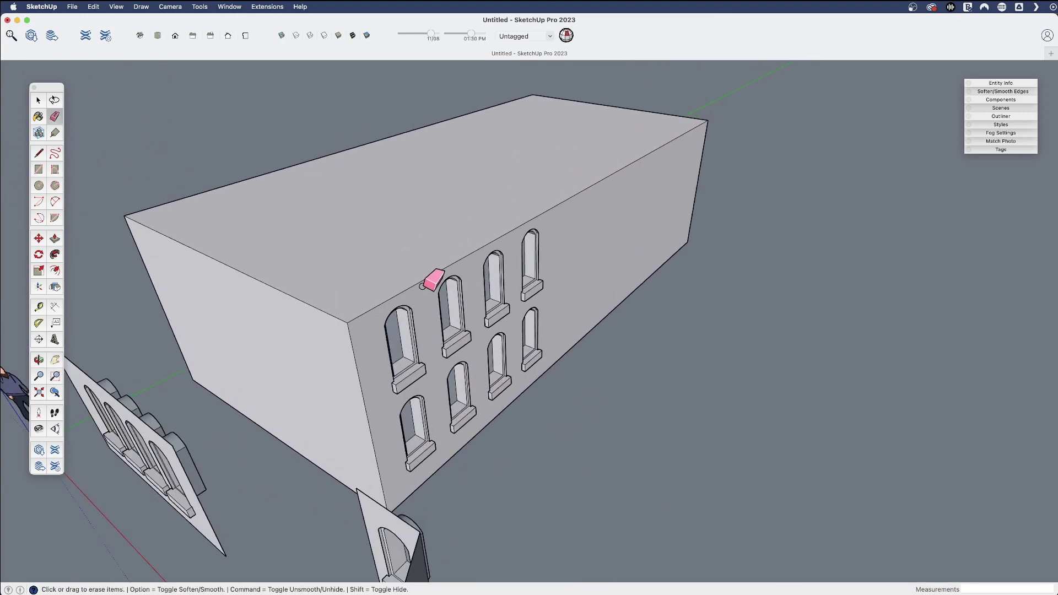
{"action": "key", "text": "space"}
{"action": "left_click", "coordinate": [424, 287]}
{"action": "key", "text": "e"}
{"action": "left_click", "coordinate": [422, 287]}
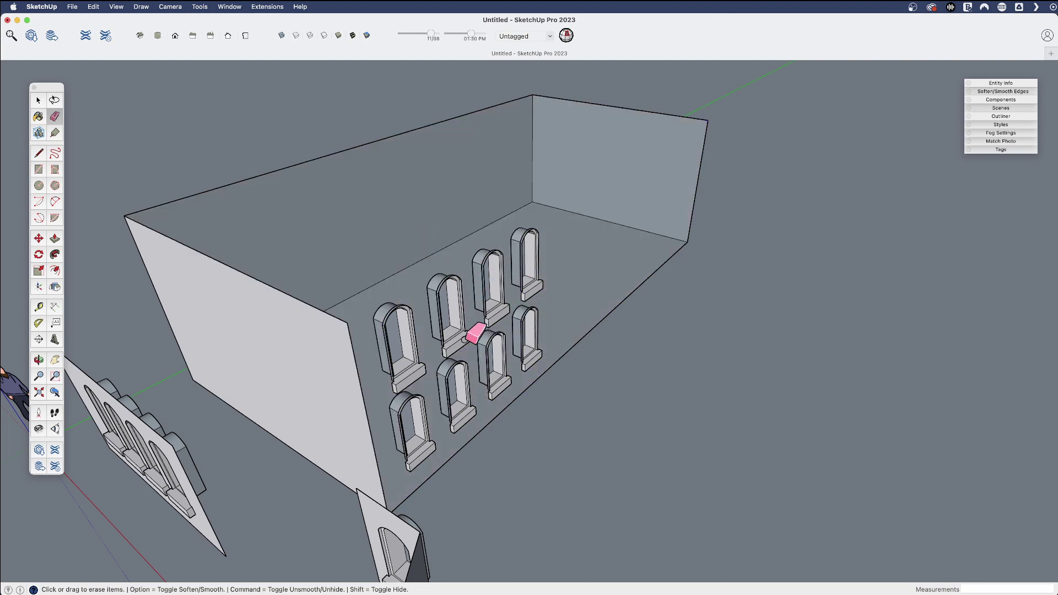
{"action": "key", "text": "l"}
{"action": "left_click", "coordinate": [347, 323]}
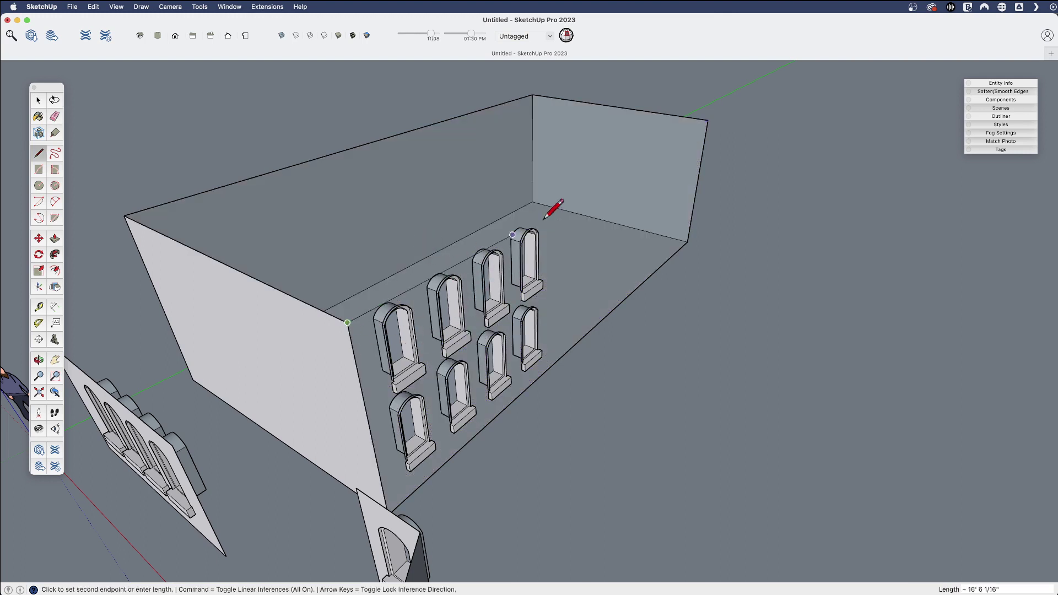
{"action": "left_click", "coordinate": [708, 120]}
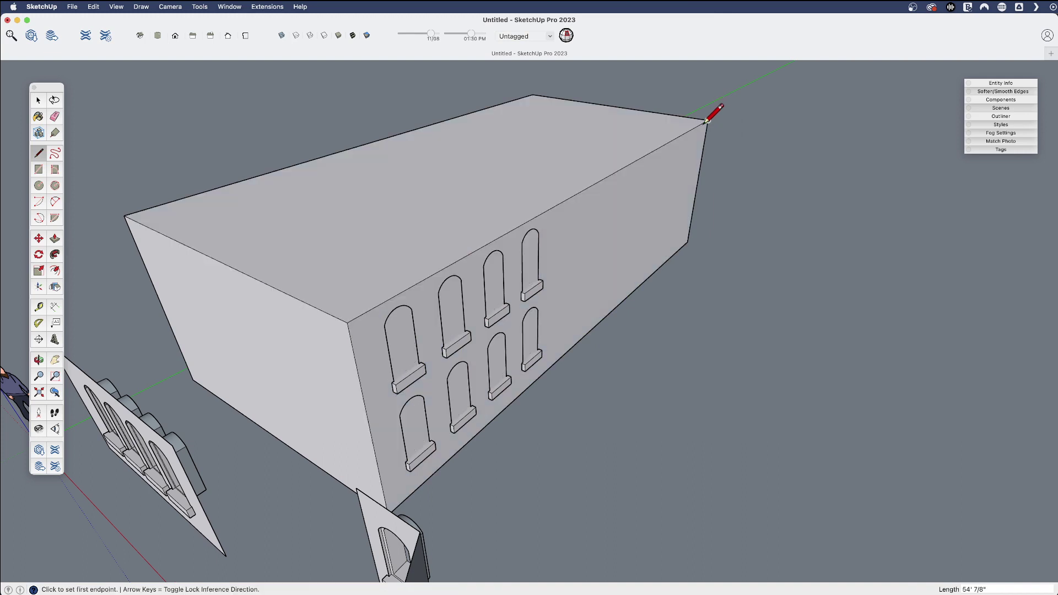
{"action": "key", "text": "space"}
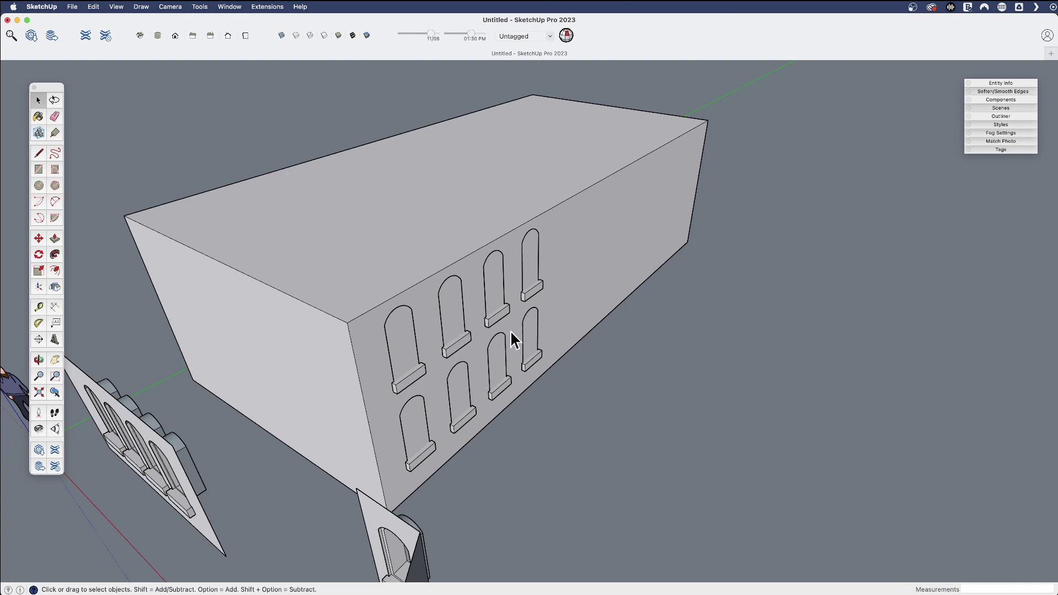
- Undo and redo the last box edit, then turn the view toward the curved roof shape
{"action": "key", "text": "super+z"}
{"action": "key", "text": "super+shift+z"}
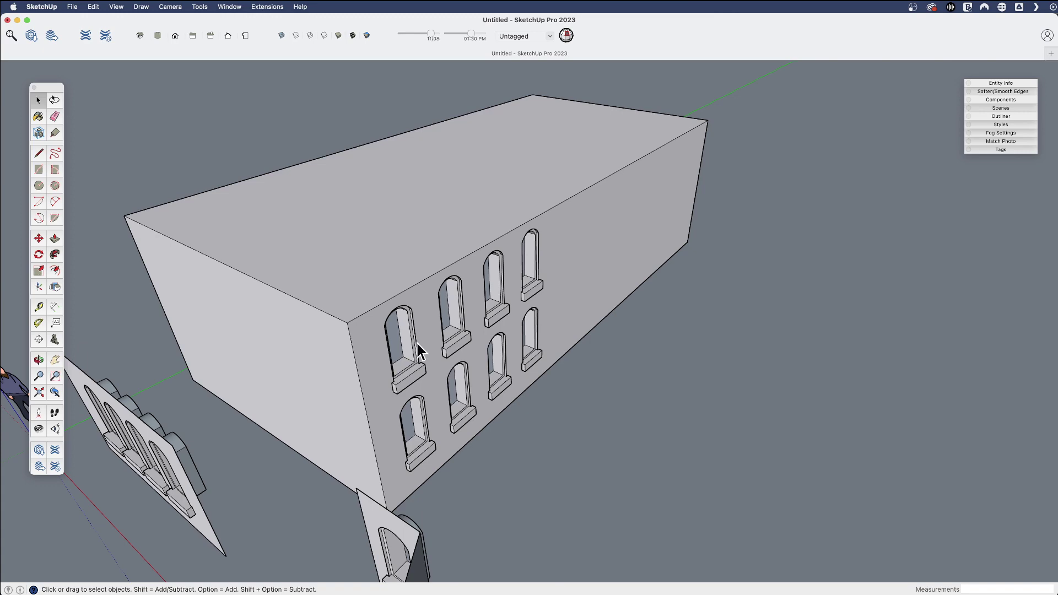
{"action": "scroll", "coordinate": [419, 347], "scroll_direction": "down", "scroll_amount": 3}
{"action": "middle_click_drag", "start_coordinate": [421, 342], "coordinate": [401, 401]}
{"action": "scroll", "coordinate": [402, 402], "scroll_direction": "up", "scroll_amount": 5}
{"action": "middle_click_drag", "start_coordinate": [461, 437], "coordinate": [482, 390]}
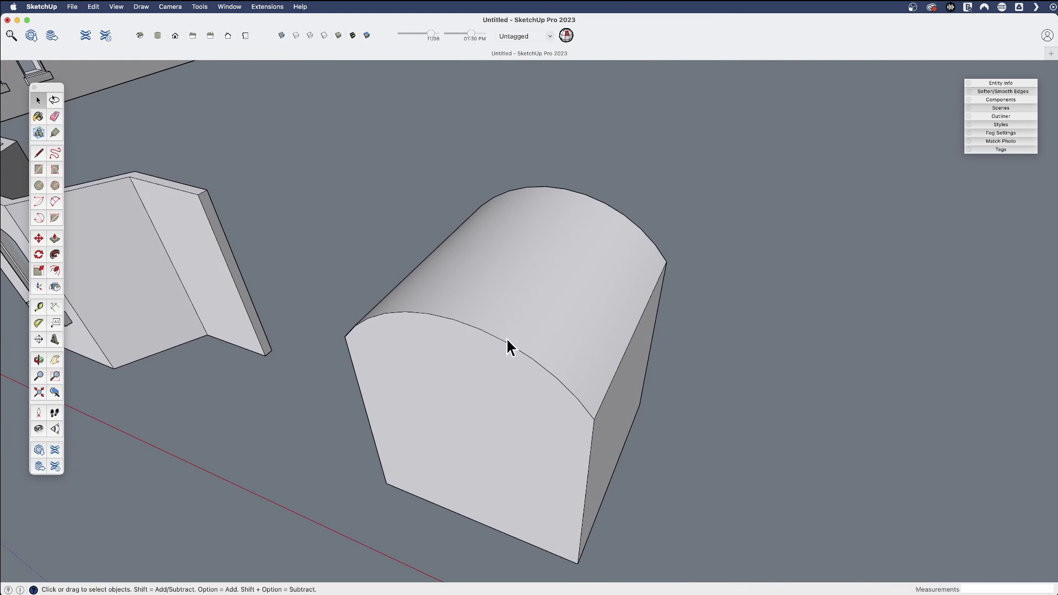
{"action": "scroll", "coordinate": [488, 321], "scroll_direction": "up", "scroll_amount": 3}
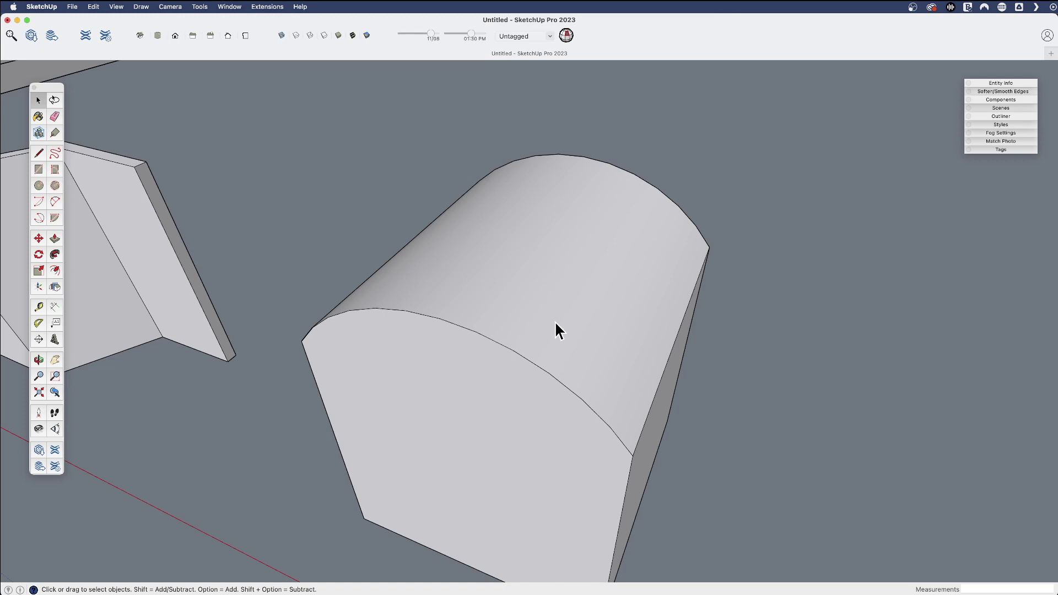
- Show hidden geometry on the curved roof and zoom onto one facet strip
{"action": "key", "text": "shift+h"}
{"action": "scroll", "coordinate": [497, 313], "scroll_direction": "up", "scroll_amount": 3}
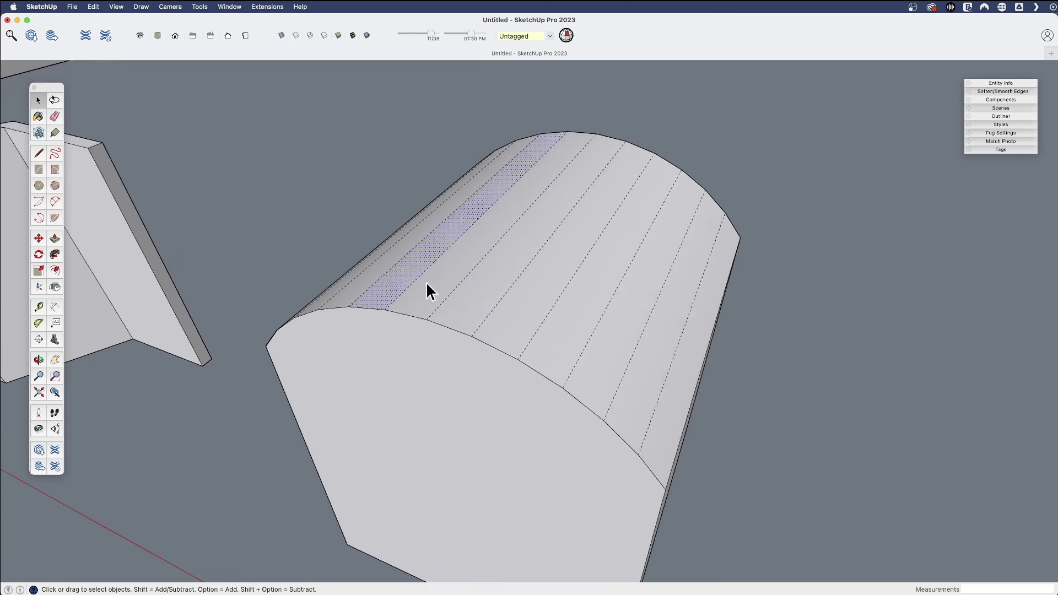
{"action": "left_click", "coordinate": [116, 7]}
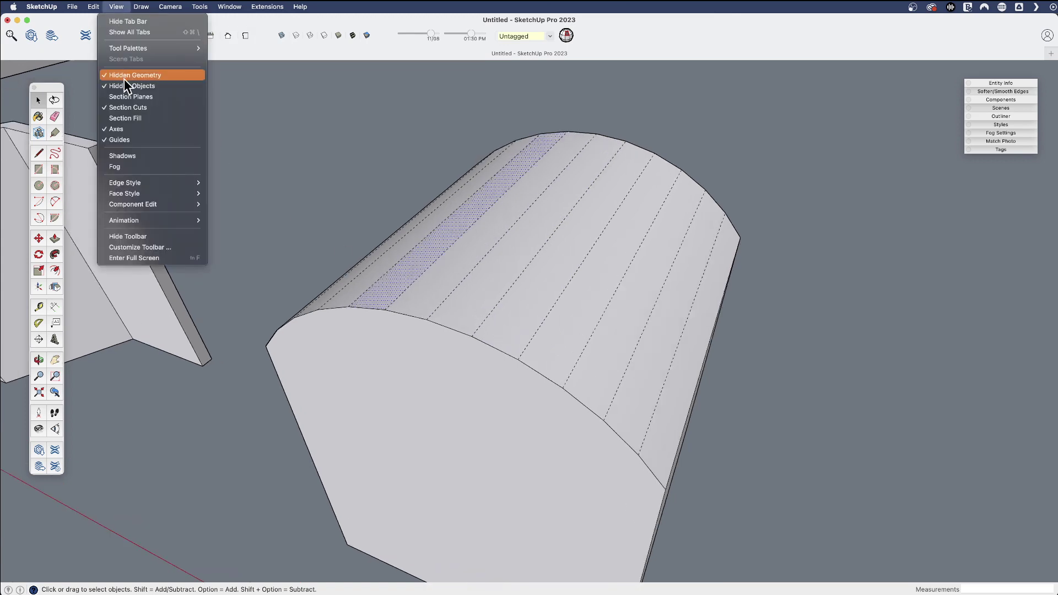
{"action": "left_click", "coordinate": [116, 7]}
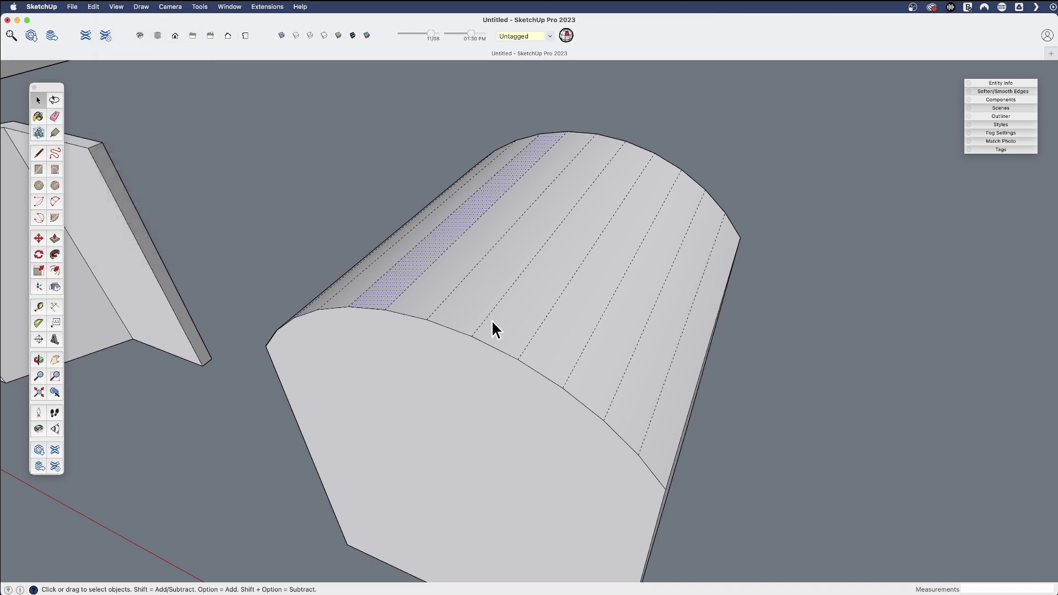
{"action": "scroll", "coordinate": [516, 313], "scroll_direction": "up", "scroll_amount": 4}
{"action": "middle_click_drag", "start_coordinate": [506, 331], "coordinate": [520, 355]}
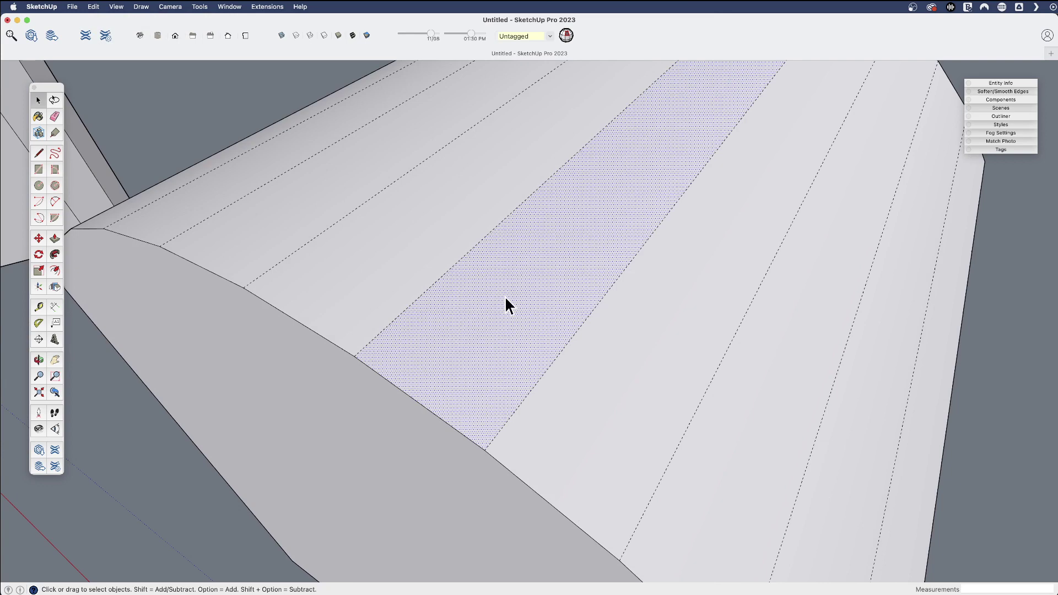
{"action": "scroll", "coordinate": [504, 300], "scroll_direction": "down", "scroll_amount": 3}
{"action": "scroll", "coordinate": [481, 328], "scroll_direction": "up", "scroll_amount": 2}
- Draw a 4 9/32" circle on a facet, push it through, and make it a cutting component
{"action": "key", "text": "c"}
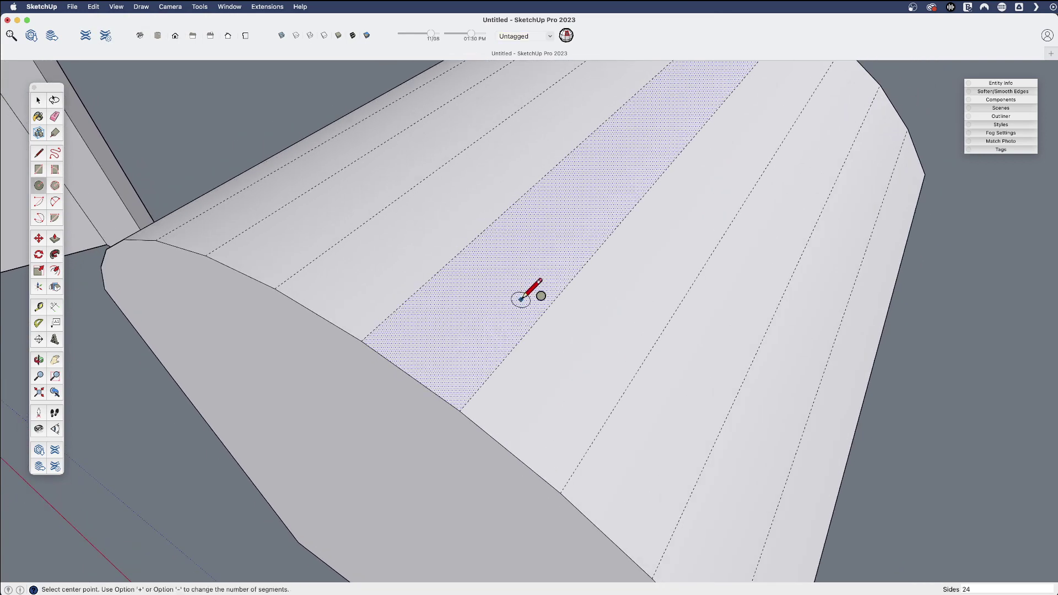
{"action": "left_click", "coordinate": [476, 308]}
{"action": "left_click", "coordinate": [506, 286]}
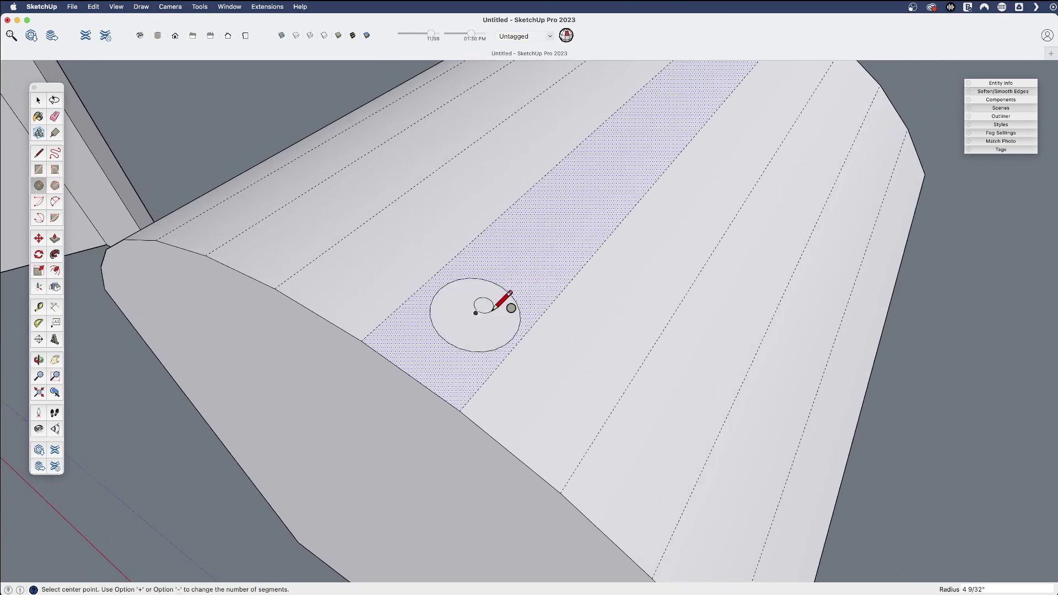
{"action": "key", "text": "p"}
{"action": "left_click", "coordinate": [484, 322]}
{"action": "left_click", "coordinate": [483, 331]}
{"action": "key", "text": "space"}
{"action": "left_click_drag", "start_coordinate": [397, 243], "coordinate": [559, 395]}
{"action": "right_click", "coordinate": [487, 307]}
{"action": "left_click", "coordinate": [520, 383]}
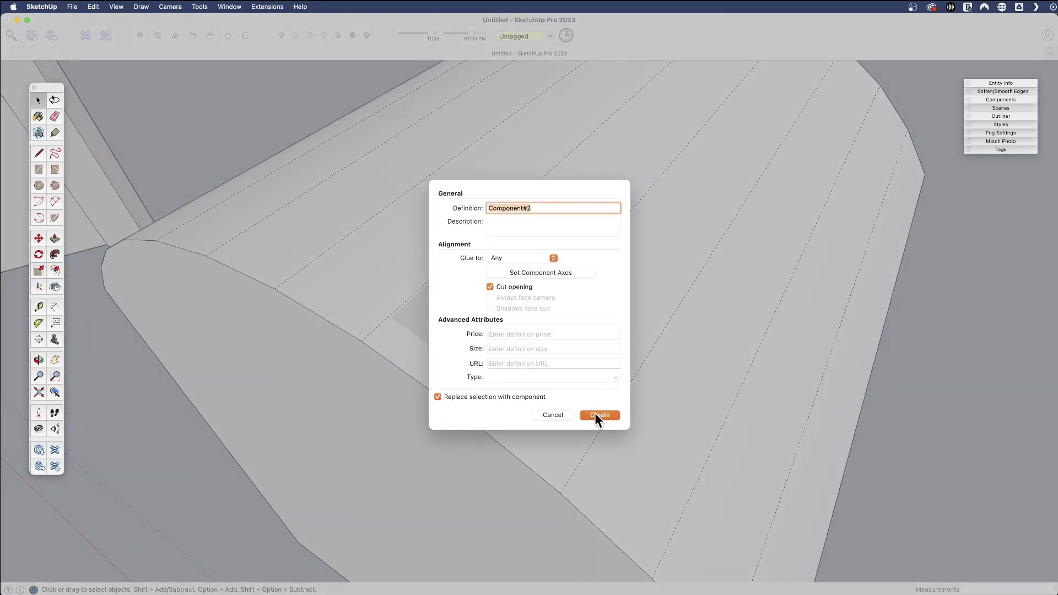
{"action": "left_click", "coordinate": [594, 414]}
- Copy the hole component along the facet with 4x, making a row of five
{"action": "scroll", "coordinate": [524, 414], "scroll_direction": "down", "scroll_amount": 5}
{"action": "middle_click_drag", "start_coordinate": [524, 414], "coordinate": [432, 413], "text": "shift"}
{"action": "key", "text": "m"}
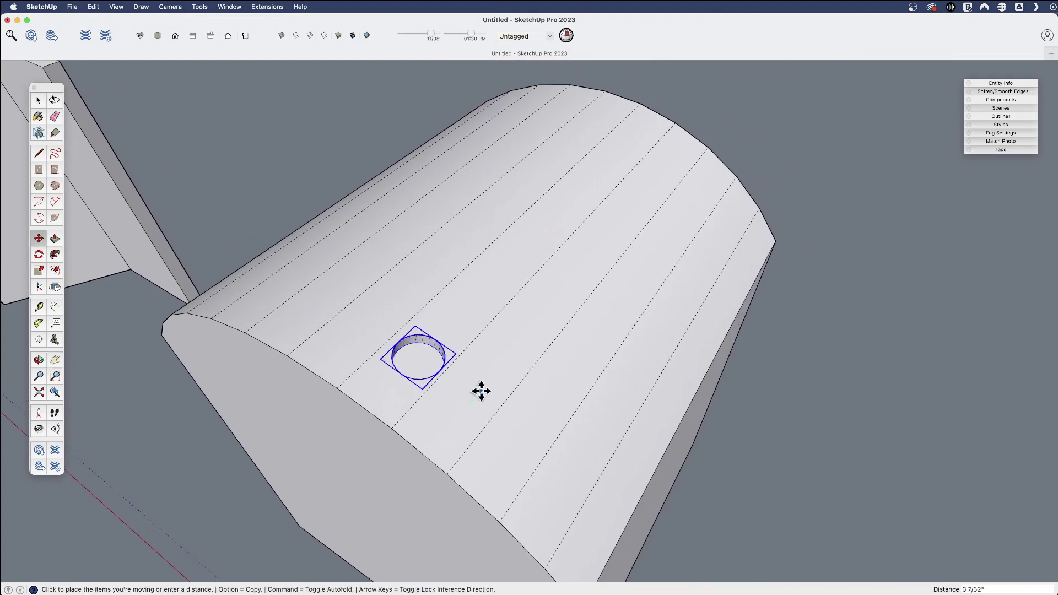
{"action": "key", "text": "alt"}
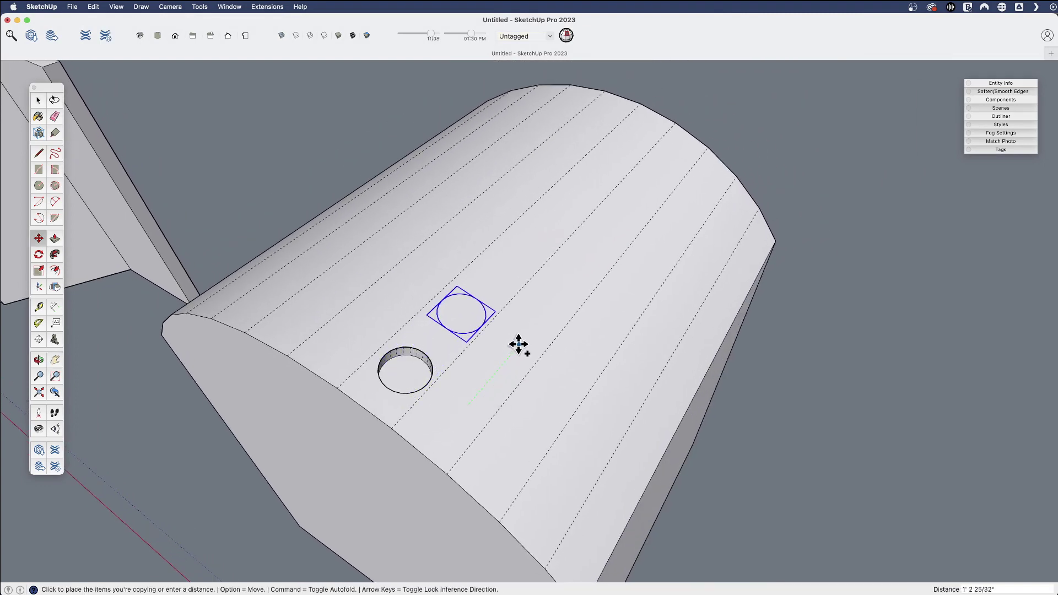
{"action": "left_click", "coordinate": [520, 341]}
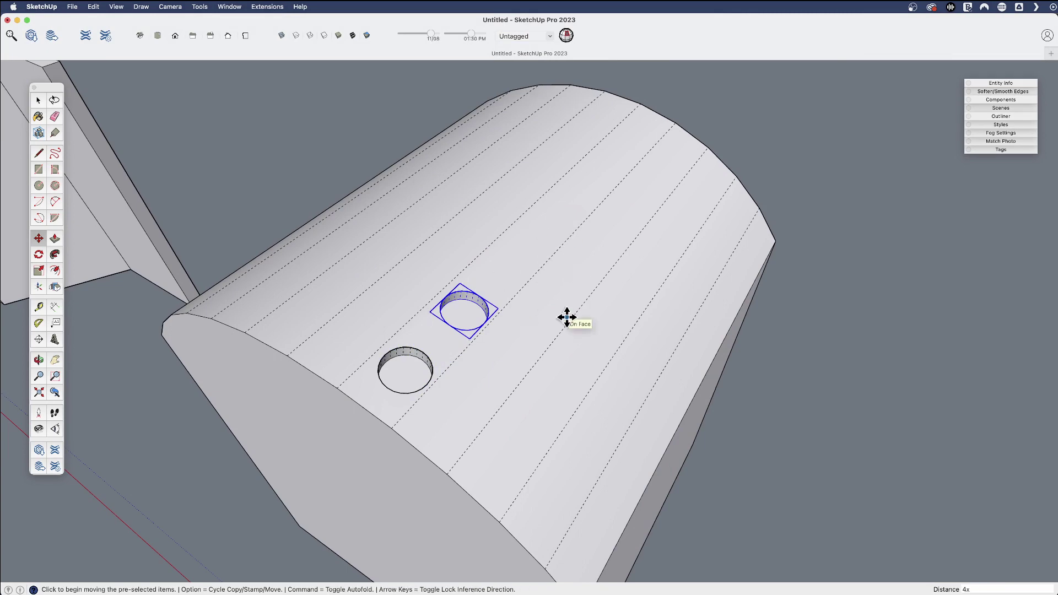
{"action": "type", "text": "4x"}
{"action": "key", "text": "Return"}
{"action": "key", "text": "space"}
{"action": "middle_click_drag", "start_coordinate": [565, 319], "coordinate": [506, 404]}
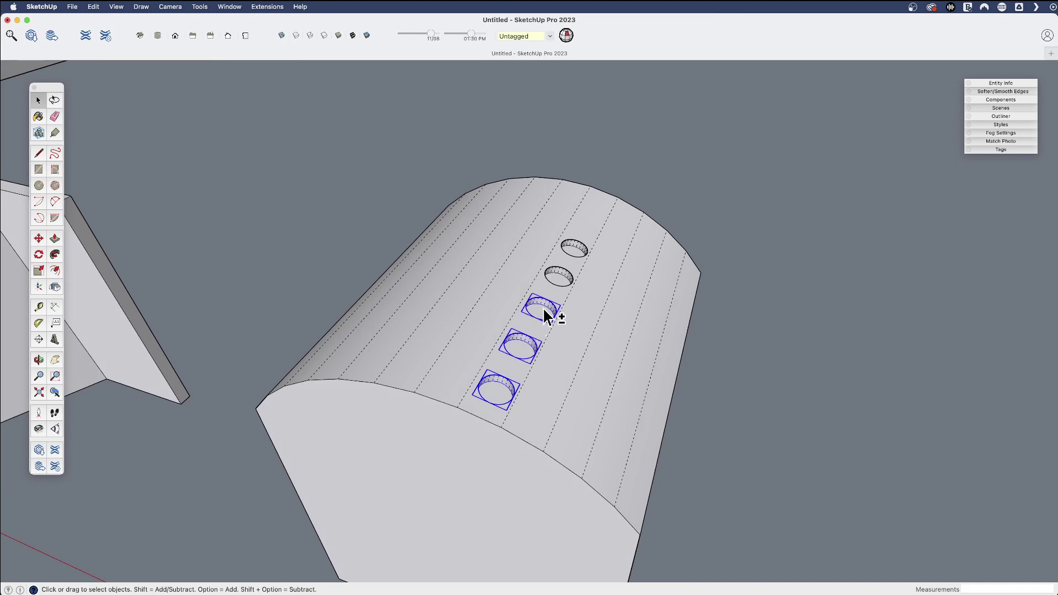
- Select the row of holes and rotate-copy it about the cylinder's axis
{"action": "left_click", "coordinate": [553, 280], "text": "shift"}
{"action": "left_click", "coordinate": [573, 247], "text": "shift"}
{"action": "middle_click_drag", "start_coordinate": [573, 247], "coordinate": [539, 387]}
{"action": "key", "text": "q"}
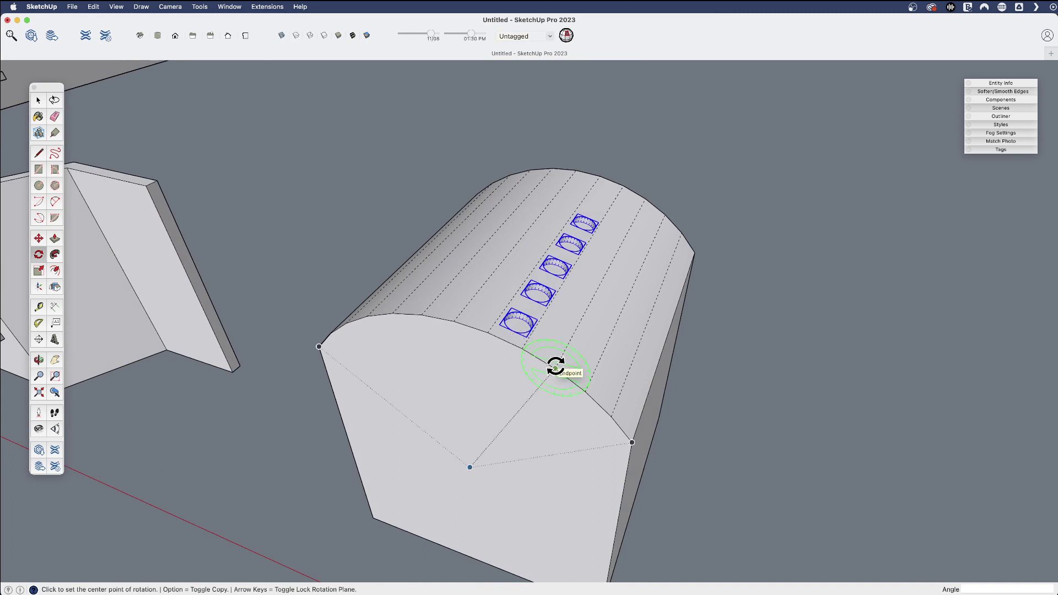
{"action": "left_click", "coordinate": [470, 467]}
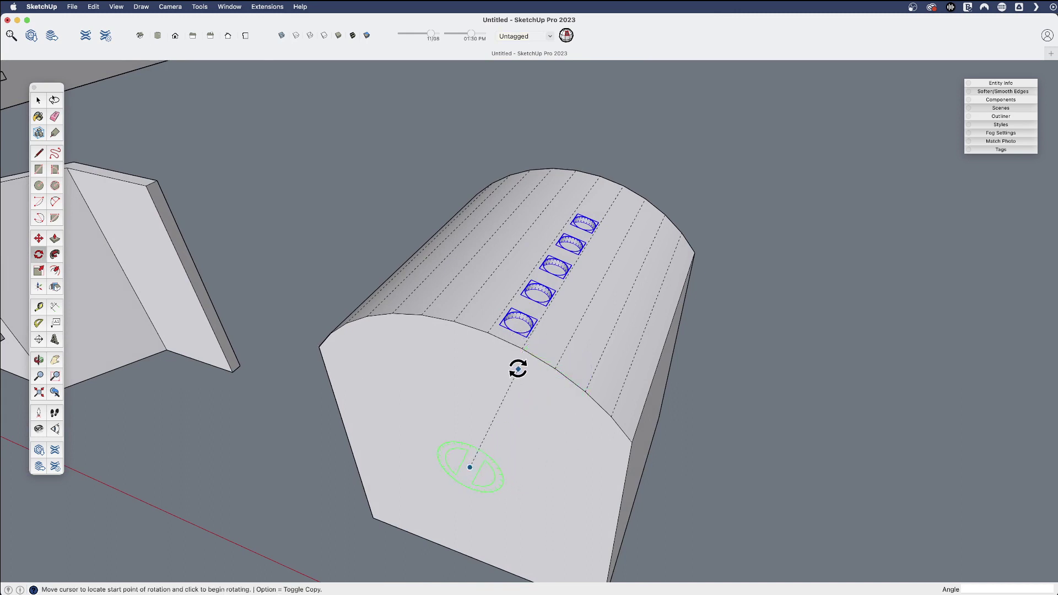
{"action": "left_click", "coordinate": [522, 348]}
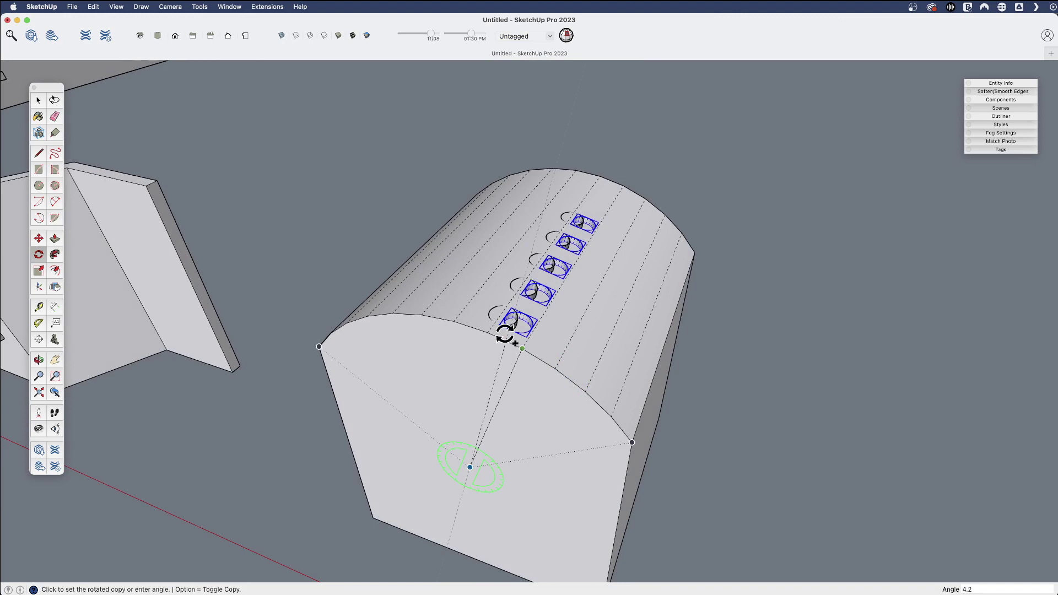
{"action": "key", "text": "alt"}
{"action": "left_click", "coordinate": [456, 323]}
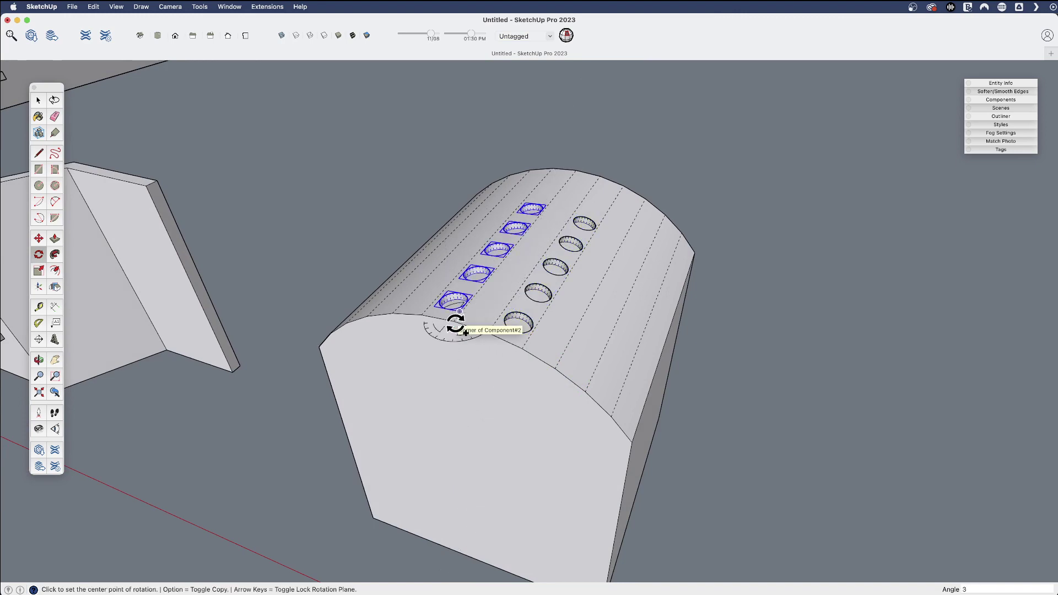
{"action": "middle_click_drag", "start_coordinate": [451, 335], "coordinate": [691, 441]}
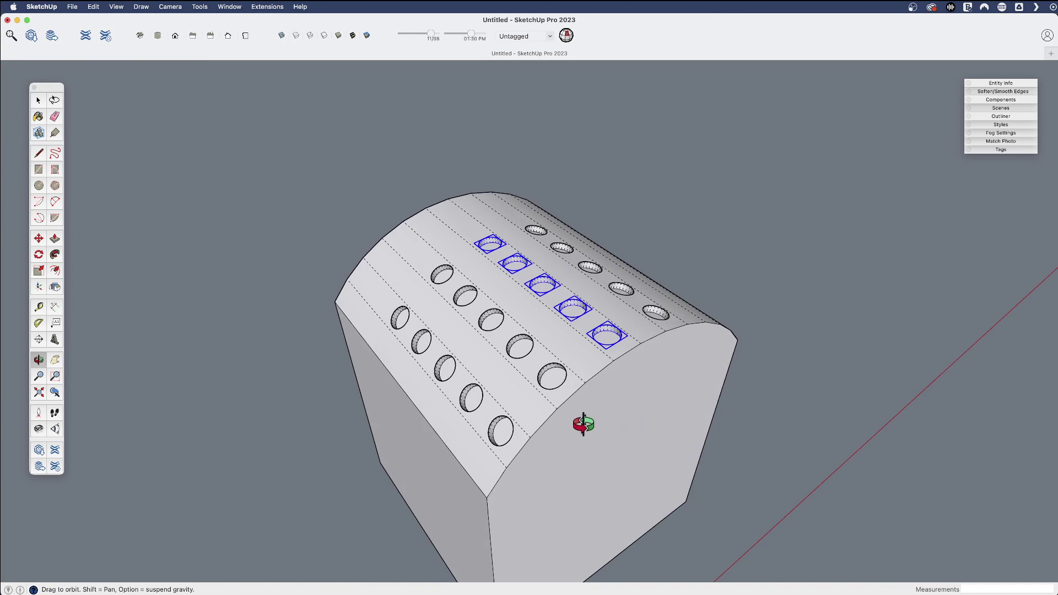
- Hide the facet lines again and open a hole component to select its bottom face
{"action": "key", "text": "alt+h"}
{"action": "key", "text": "space"}
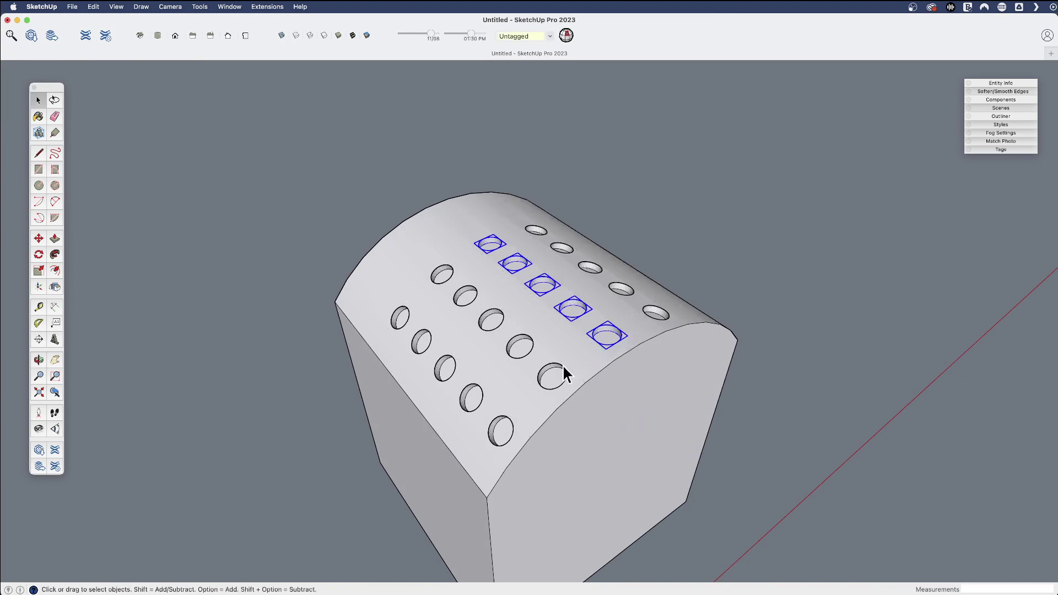
{"action": "left_click", "coordinate": [551, 373]}
{"action": "double_click", "coordinate": [551, 374]}
{"action": "scroll", "coordinate": [555, 375], "scroll_direction": "up", "scroll_amount": 5}
{"action": "left_click", "coordinate": [553, 374]}
{"action": "scroll", "coordinate": [563, 370], "scroll_direction": "up", "scroll_amount": 3}
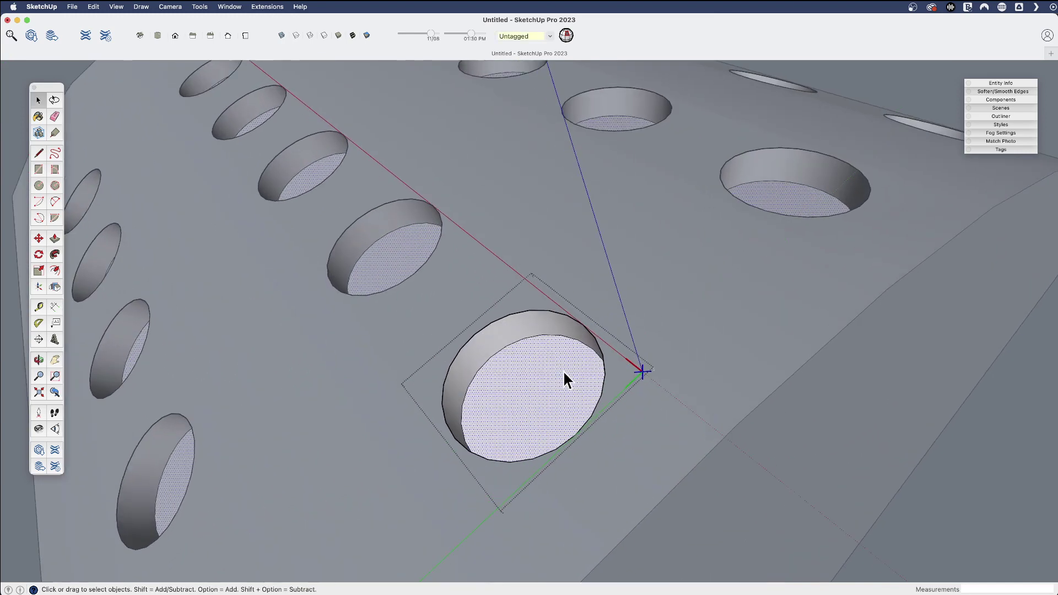
- Extrude the hole's bottom face outward and scale its top down into a cone
{"action": "key", "text": "p"}
{"action": "left_click", "coordinate": [527, 340]}
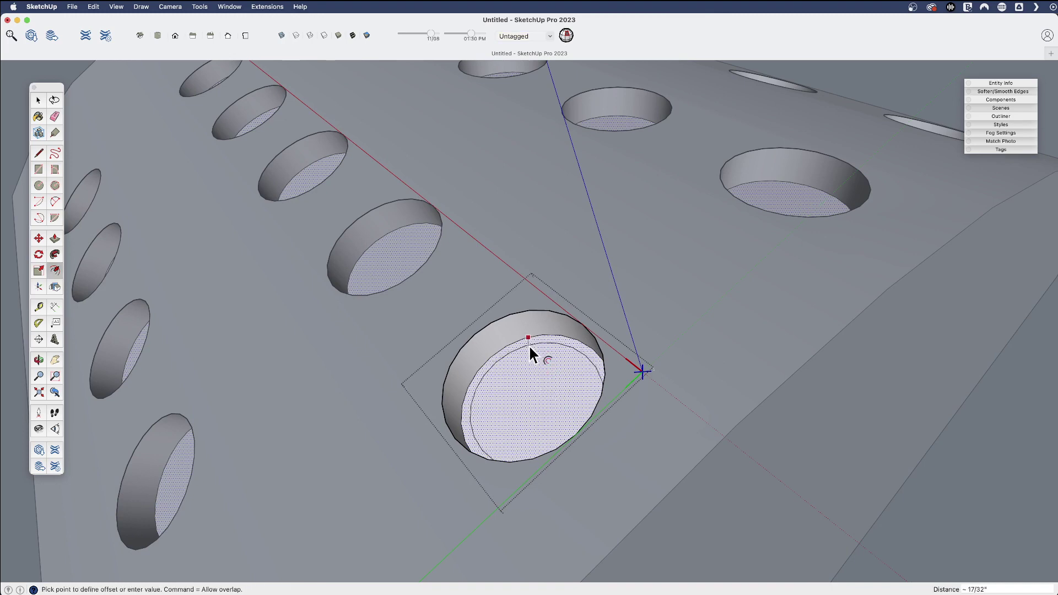
{"action": "left_click", "coordinate": [534, 388]}
{"action": "key", "text": "s"}
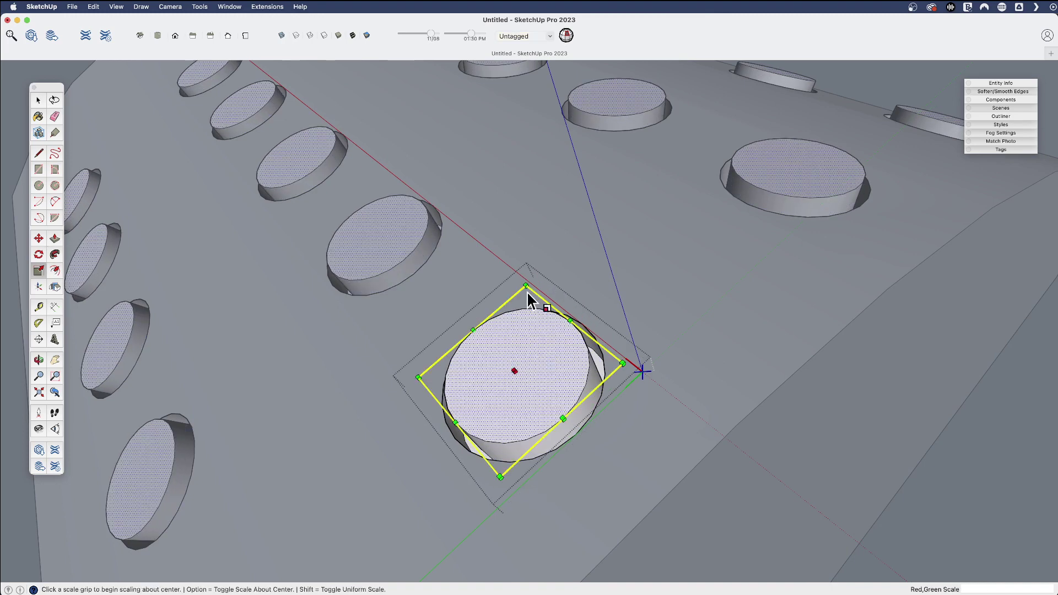
{"action": "left_click", "coordinate": [526, 285]}
{"action": "left_click", "coordinate": [523, 325]}
{"action": "key", "text": "space"}
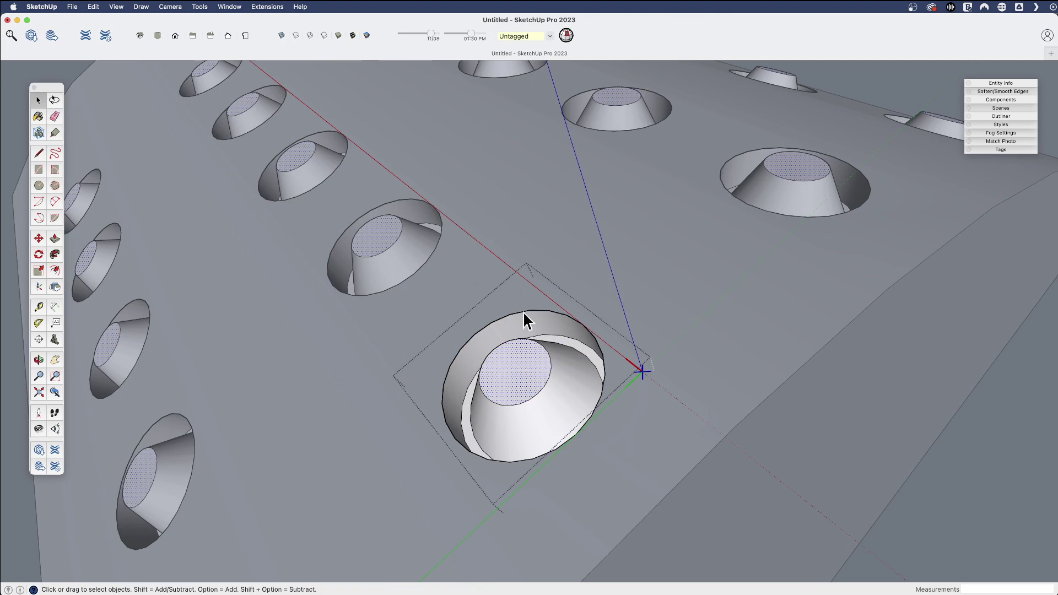
{"action": "scroll", "coordinate": [462, 398], "scroll_direction": "down", "scroll_amount": 5}
{"action": "middle_click_drag", "start_coordinate": [507, 418], "coordinate": [383, 406]}
{"action": "scroll", "coordinate": [295, 371], "scroll_direction": "down", "scroll_amount": 3}
{"action": "middle_click_drag", "start_coordinate": [295, 371], "coordinate": [639, 335]}
- Orbit and pan until the box building, arched-window walls and perforated vault all show
{"action": "middle_click_drag", "start_coordinate": [595, 379], "coordinate": [465, 373]}
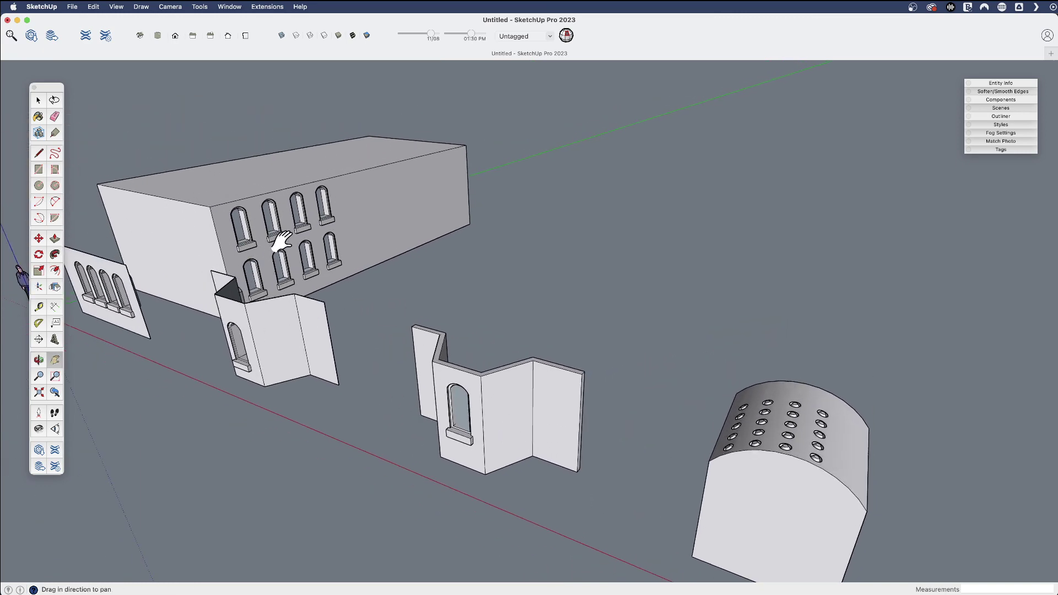
{"action": "middle_click_drag", "start_coordinate": [367, 372], "coordinate": [441, 402], "text": "shift"}
{"action": "middle_click_drag", "start_coordinate": [508, 411], "coordinate": [576, 430], "text": "shift"}
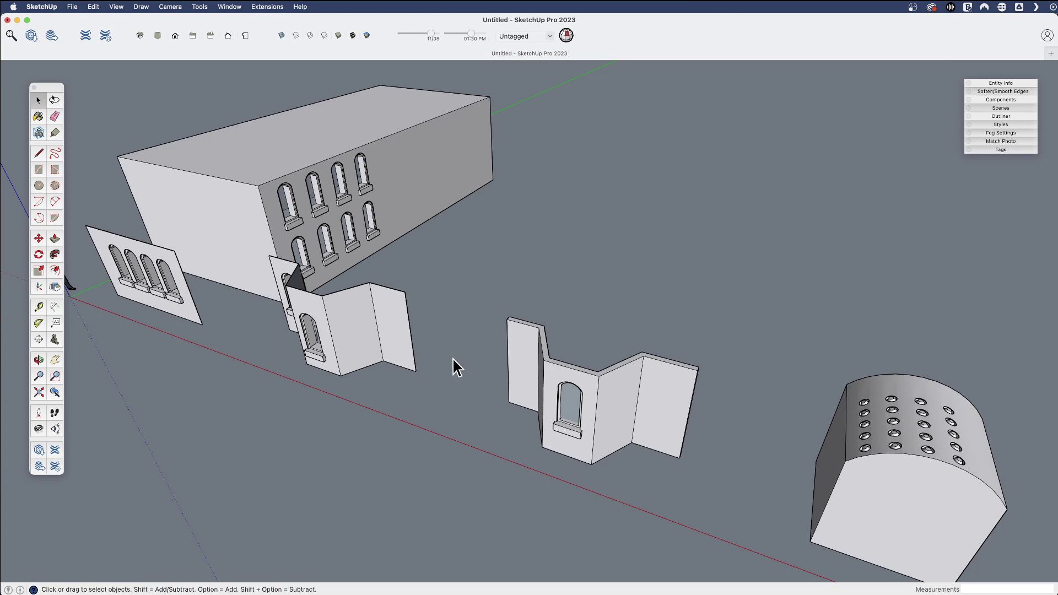
{"action": "middle_click_drag", "start_coordinate": [453, 366], "coordinate": [425, 342]}
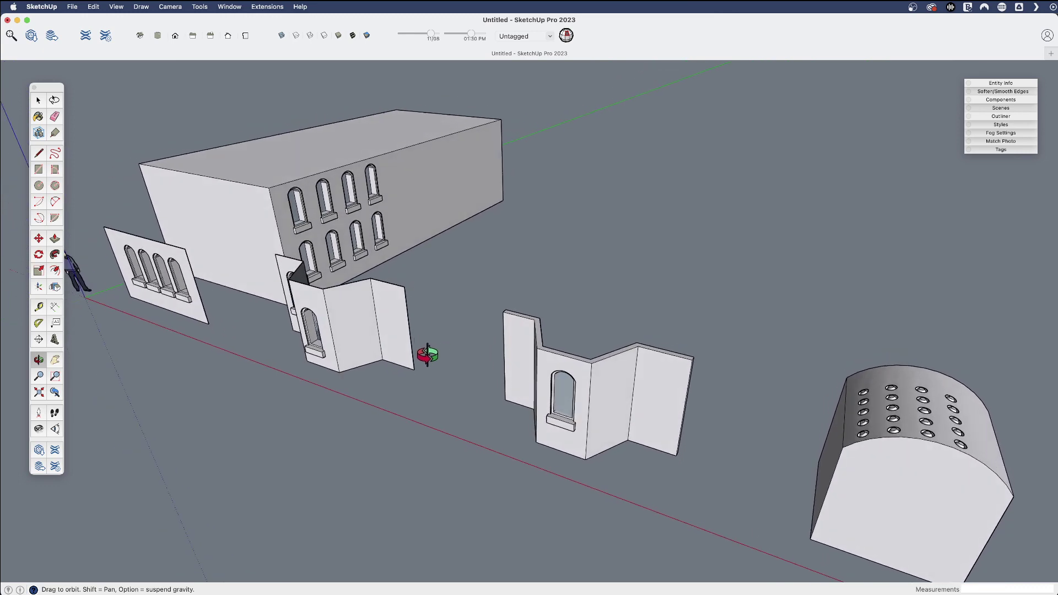